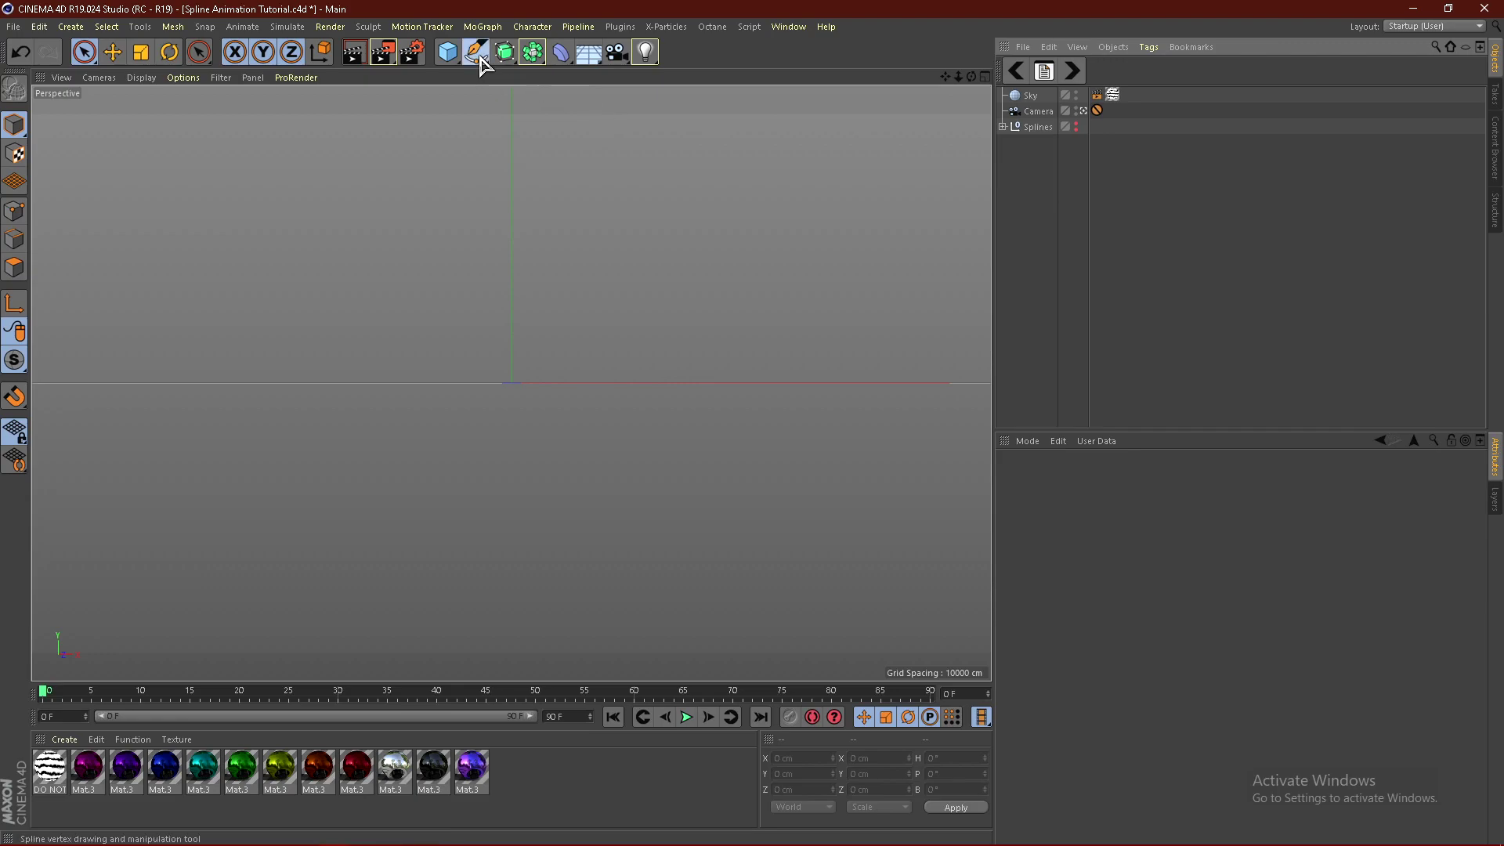
# Add a Helix spline and scale it down to about 69%, roughly 139 cm radius.
pyautogui.click(481, 58)
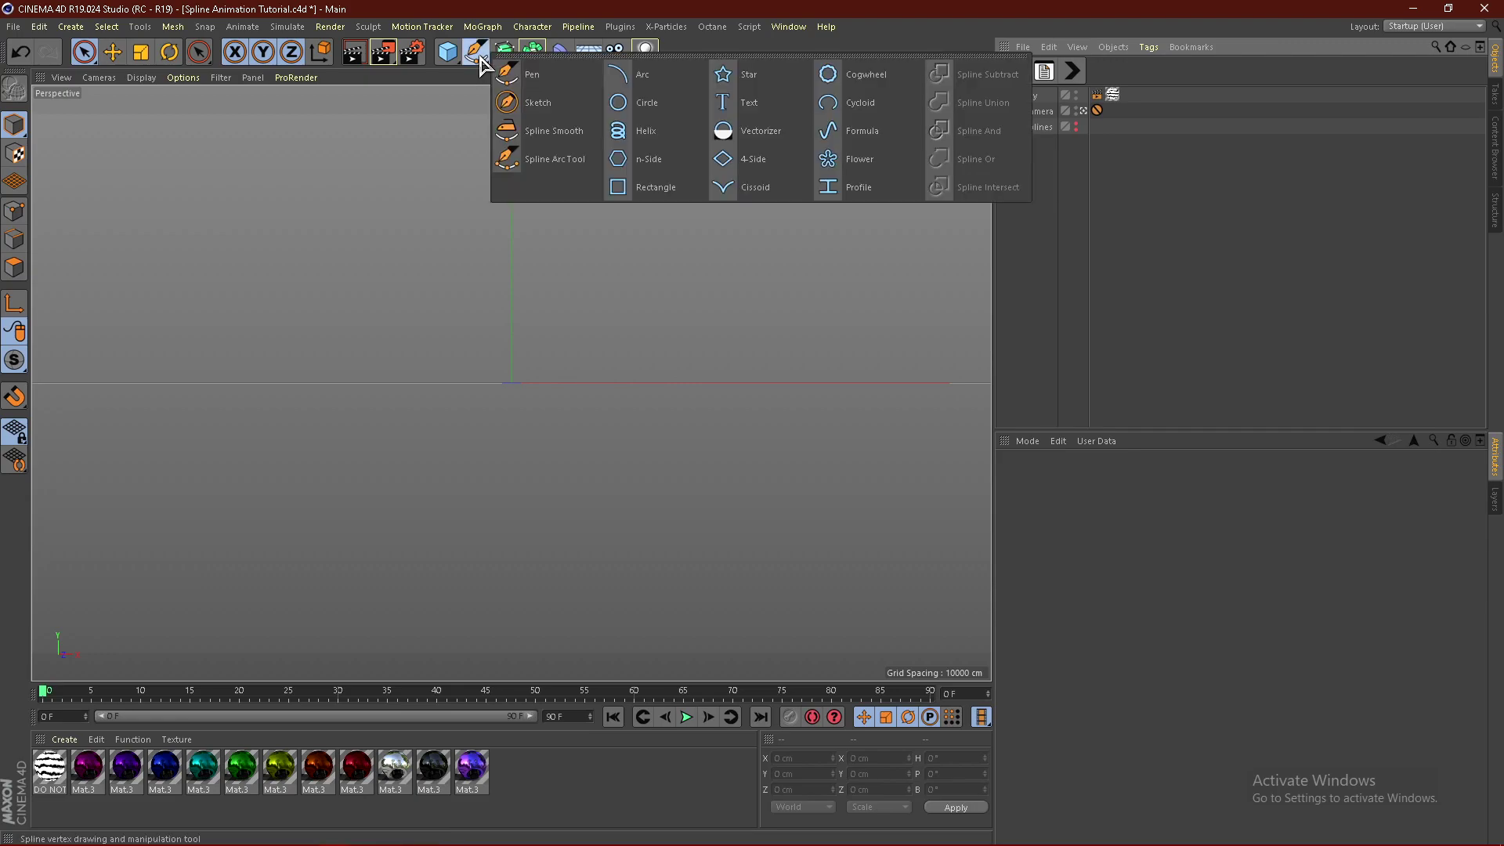
pyautogui.click(639, 139)
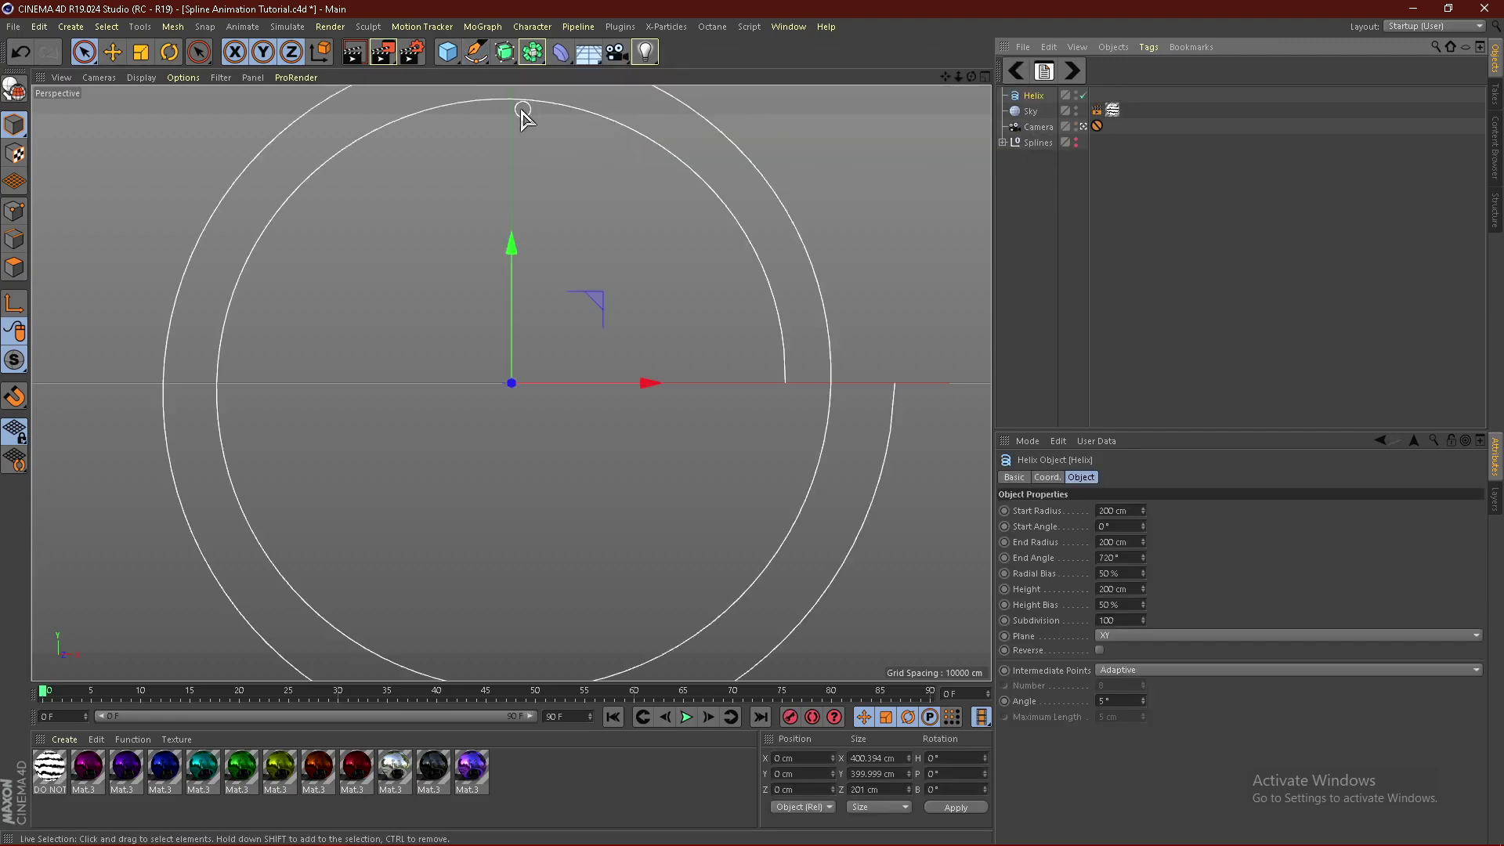
pyautogui.click(141, 52)
pyautogui.moveTo(675, 182); pyautogui.dragTo(635, 297)
# Set the helix's heading rotation (R.H) to -90° in the Coord. tab.
pyautogui.click(1033, 95)
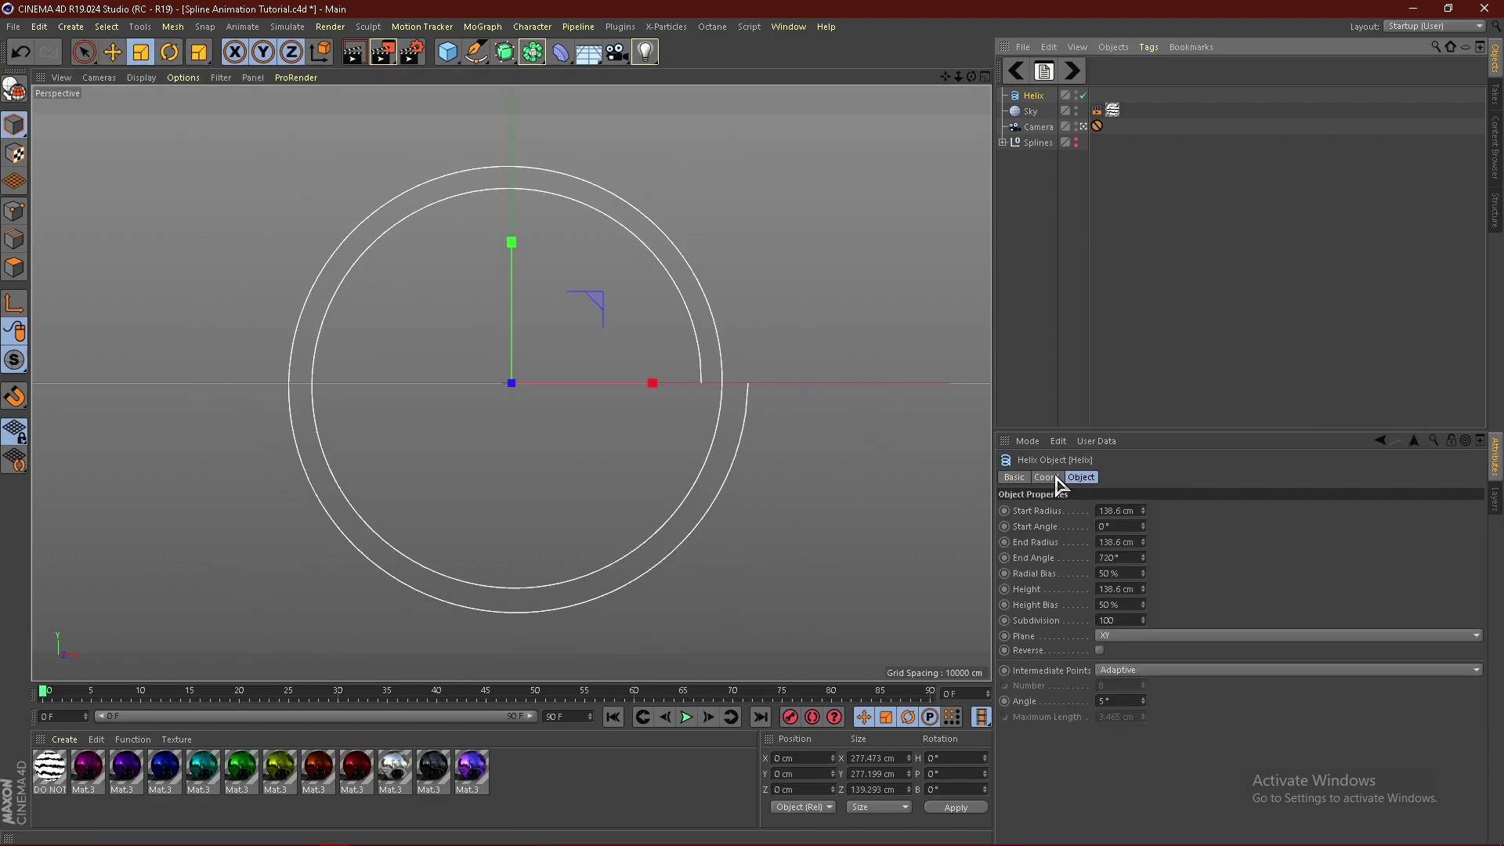
pyautogui.click(1046, 477)
pyautogui.click(1257, 512)
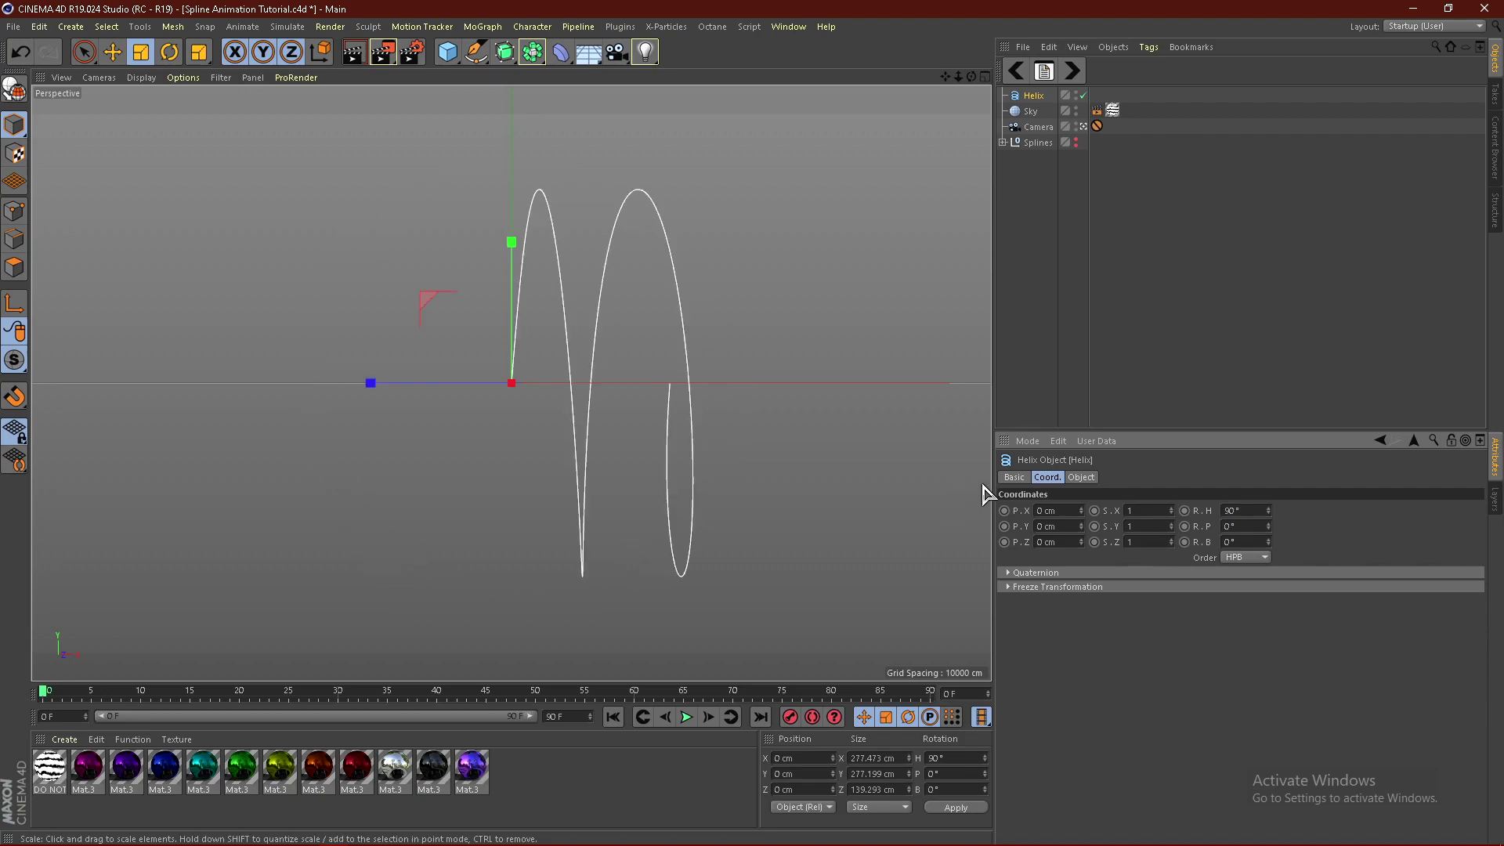
pyautogui.click(1238, 510)
pyautogui.write('-90')
pyautogui.press('Return')
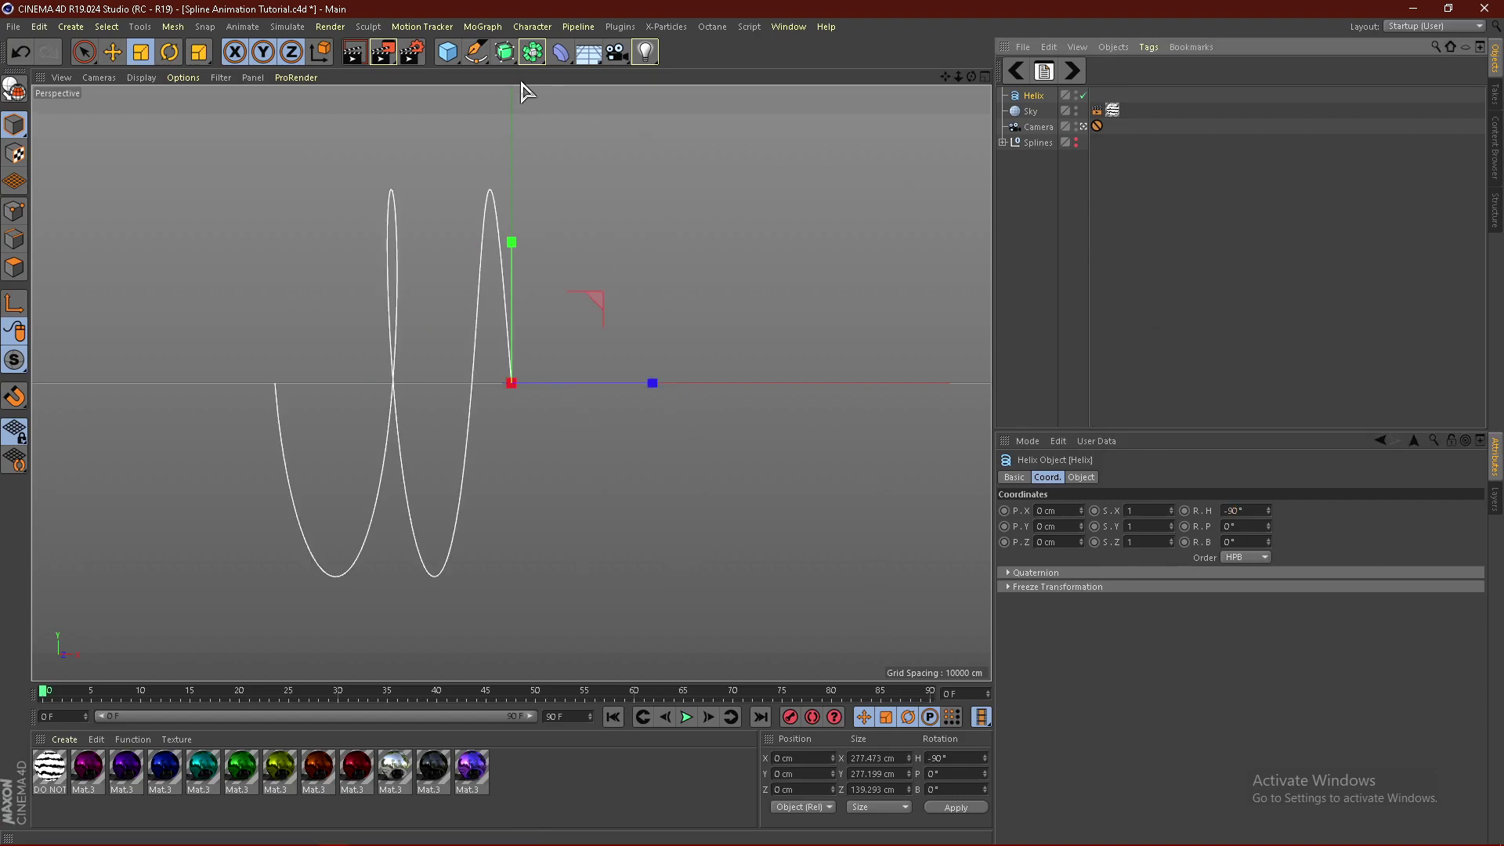
# Add a Circle spline with a 10 cm radius.
pyautogui.click(475, 54)
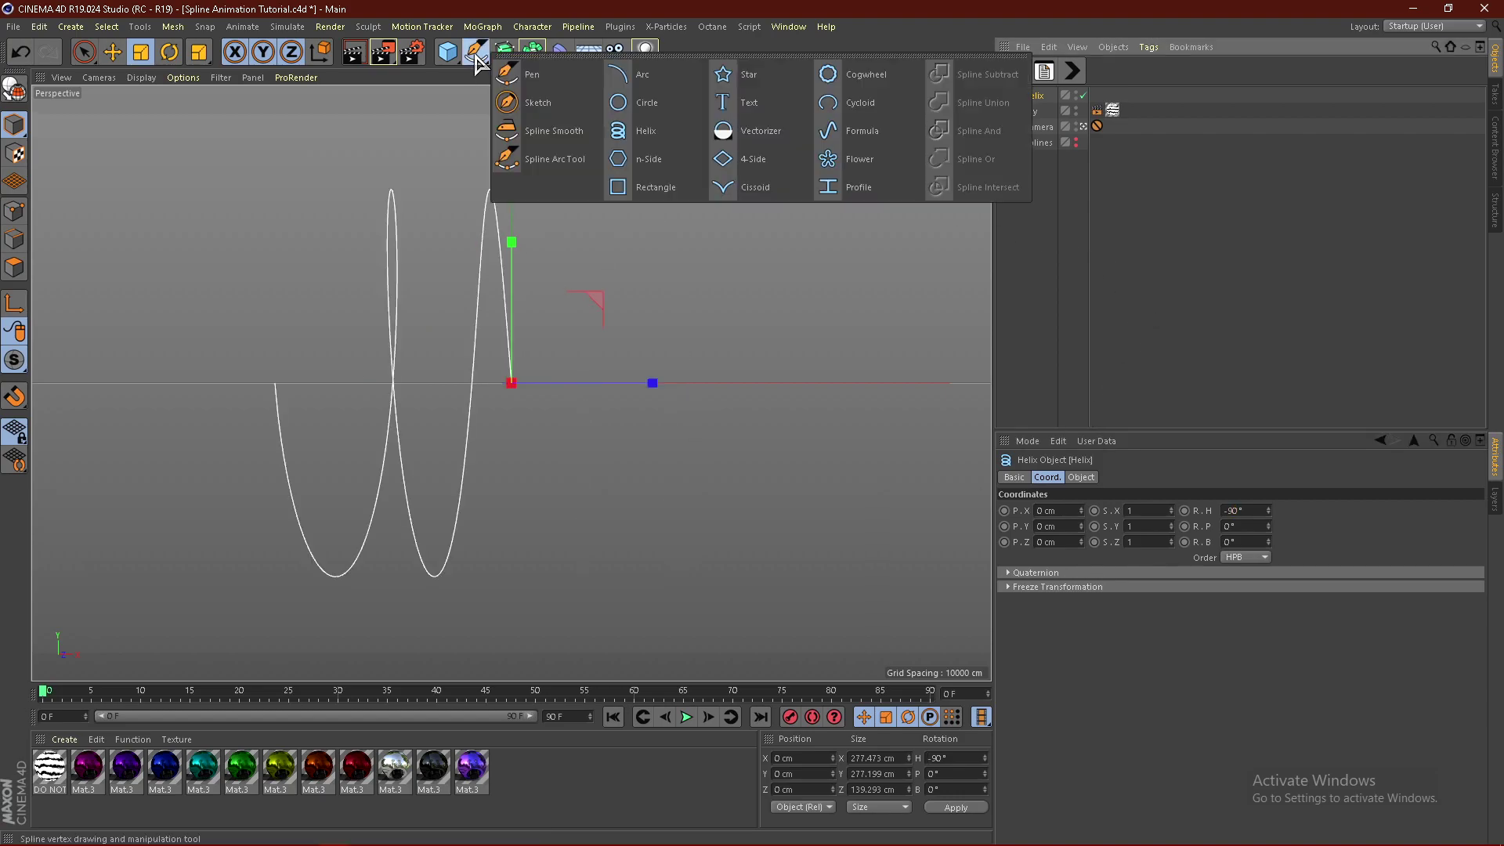
pyautogui.click(638, 102)
pyautogui.click(1080, 477)
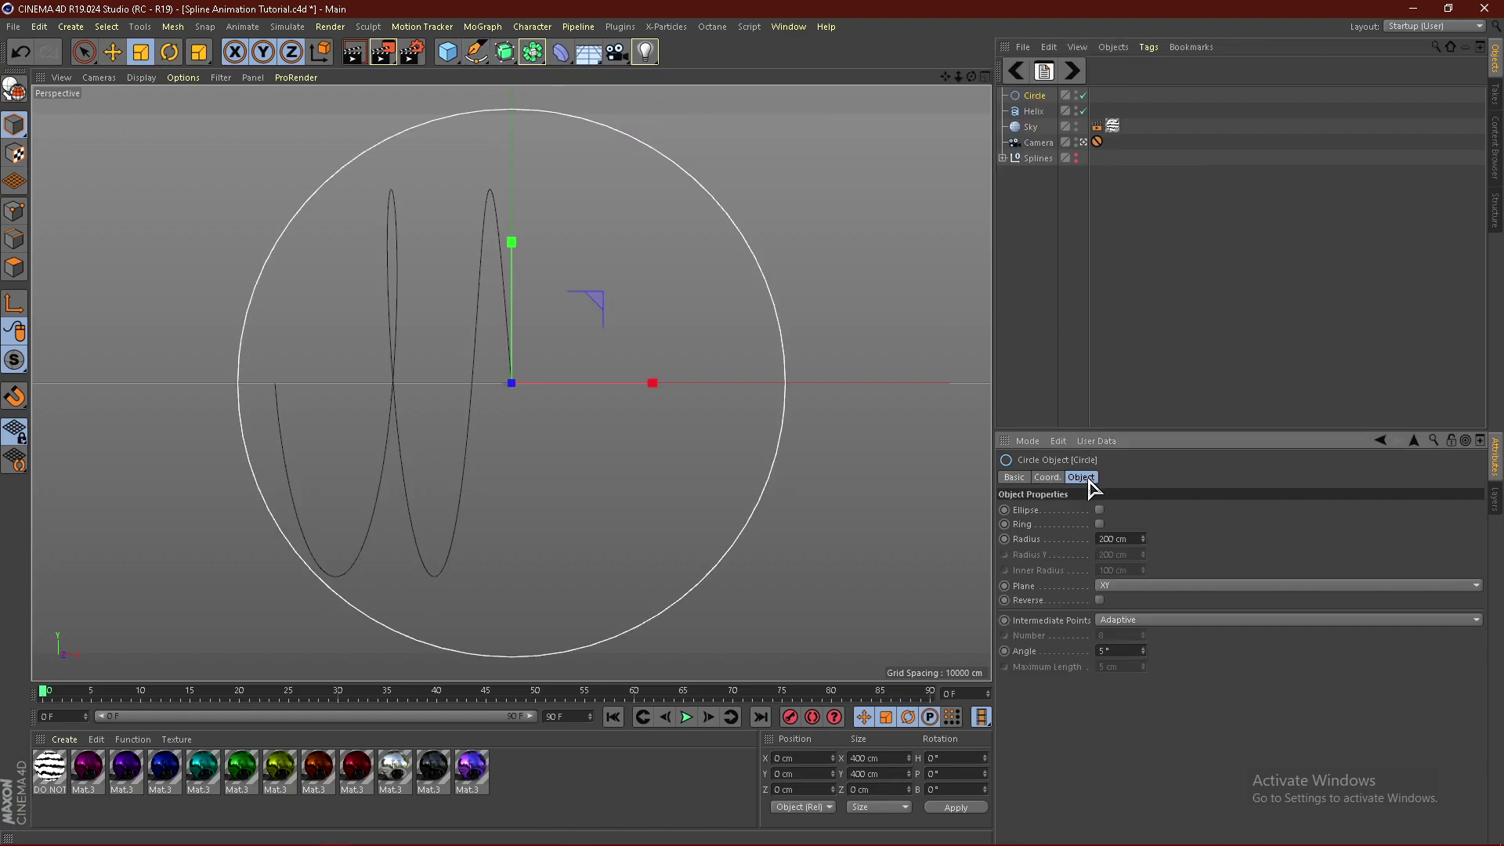
pyautogui.click(1120, 539)
pyautogui.write('10')
pyautogui.press('Return')
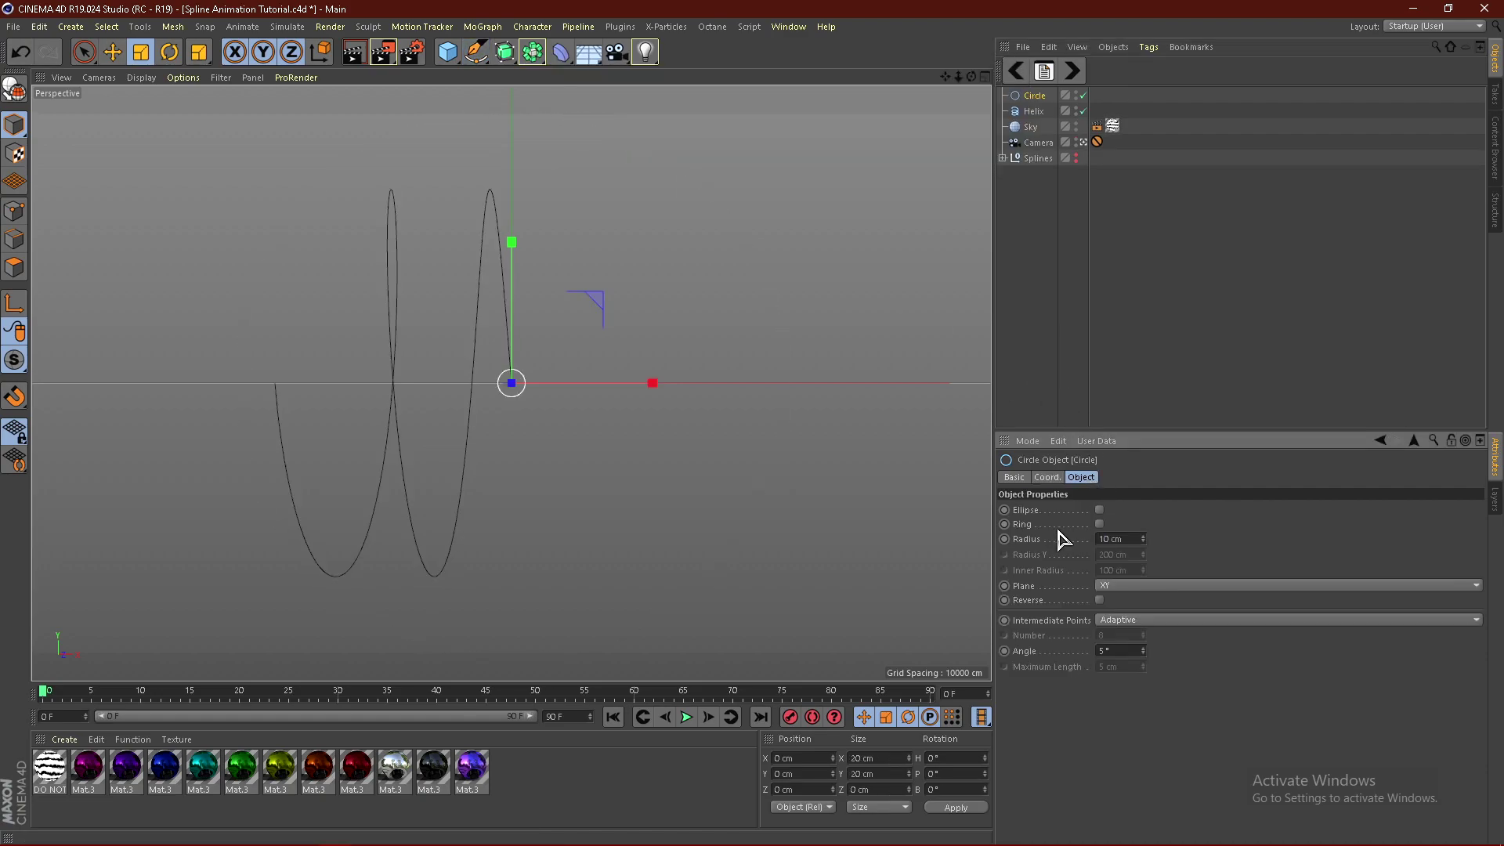
# Add a Sweep generator and place the circle profile inside it.
pyautogui.click(505, 53)
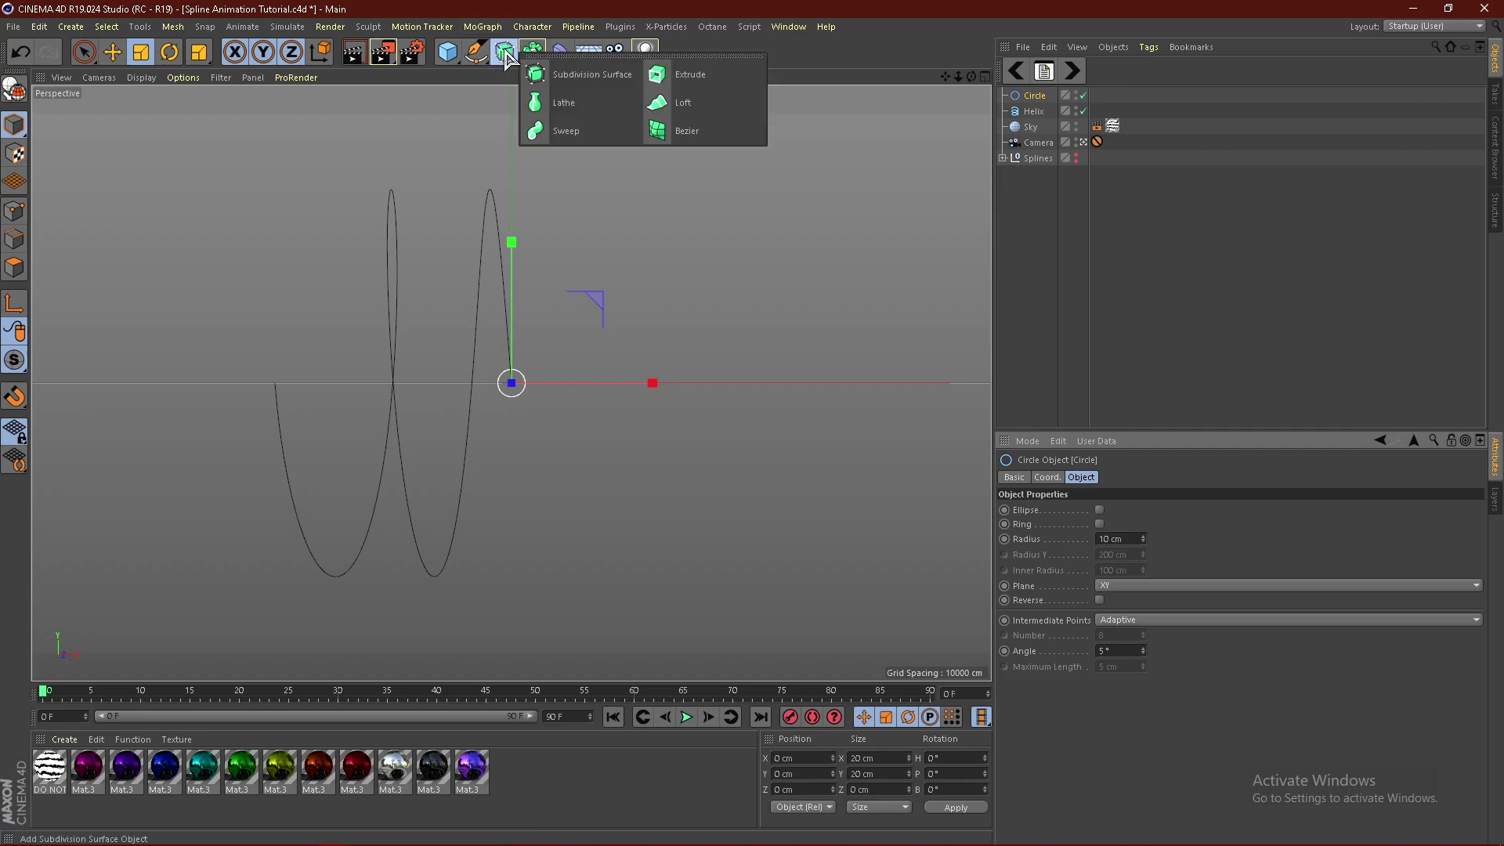
pyautogui.click(564, 131)
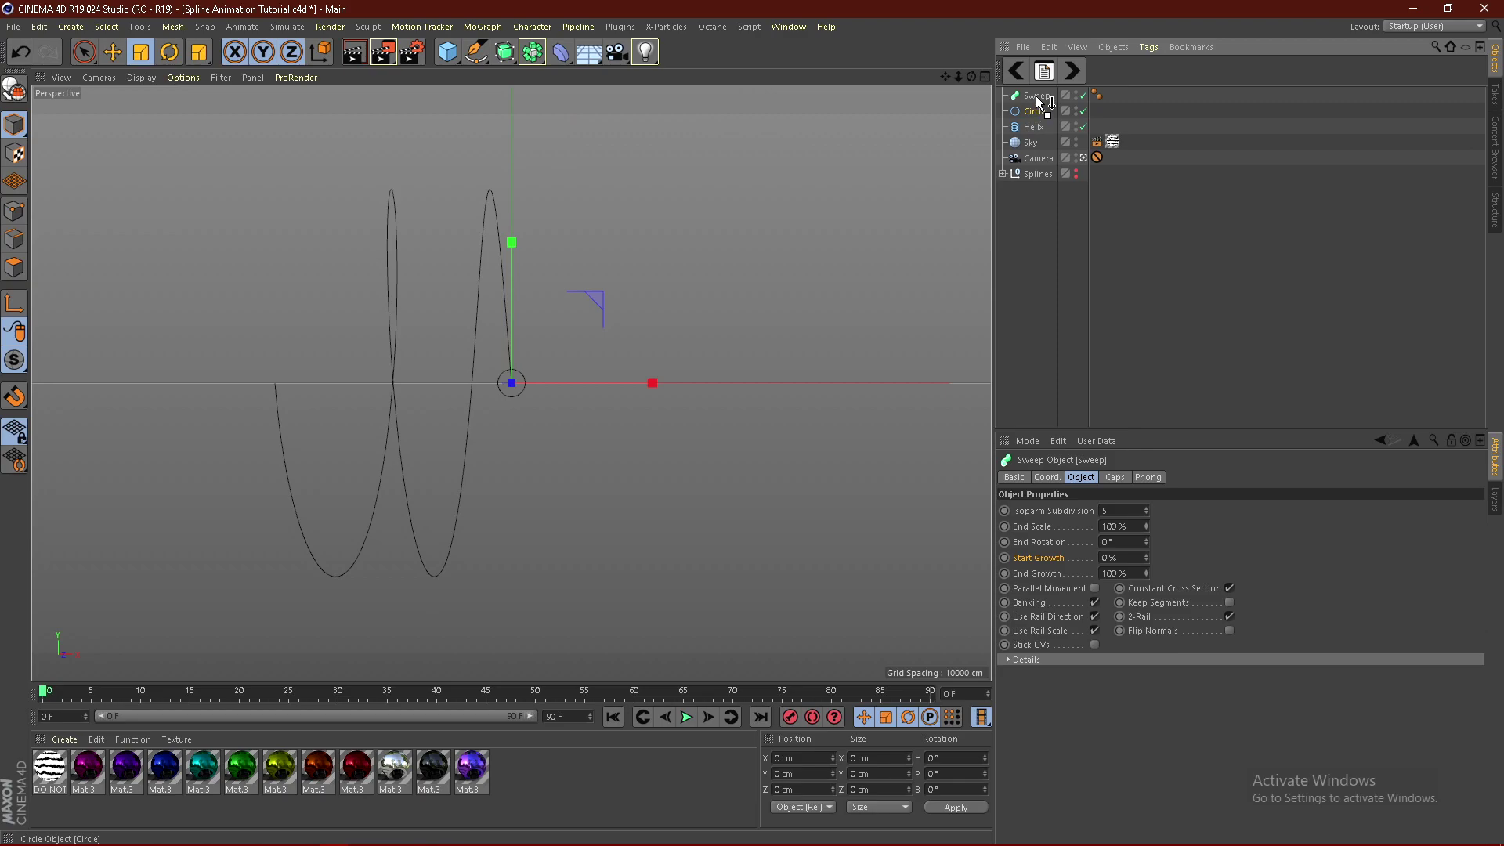
pyautogui.moveTo(1035, 96)
pyautogui.mouseDown()
pyautogui.moveTo(1040, 127)
pyautogui.moveTo(1041, 104)
pyautogui.mouseUp()
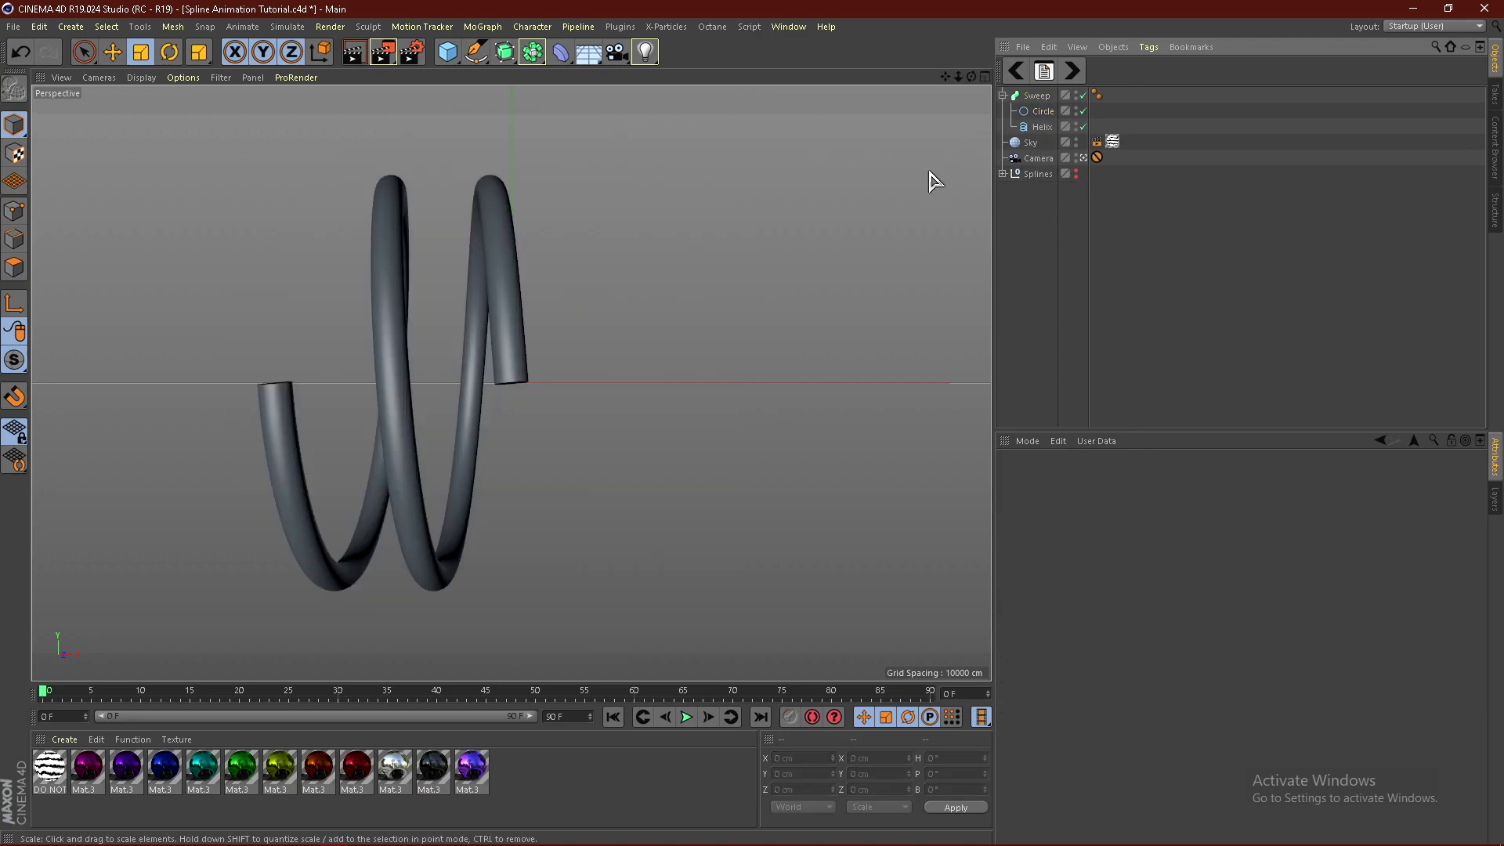
# Thin the tube by trying circle radii of 8 and 6 cm, settling on 7 cm.
pyautogui.click(1042, 111)
pyautogui.click(1137, 538)
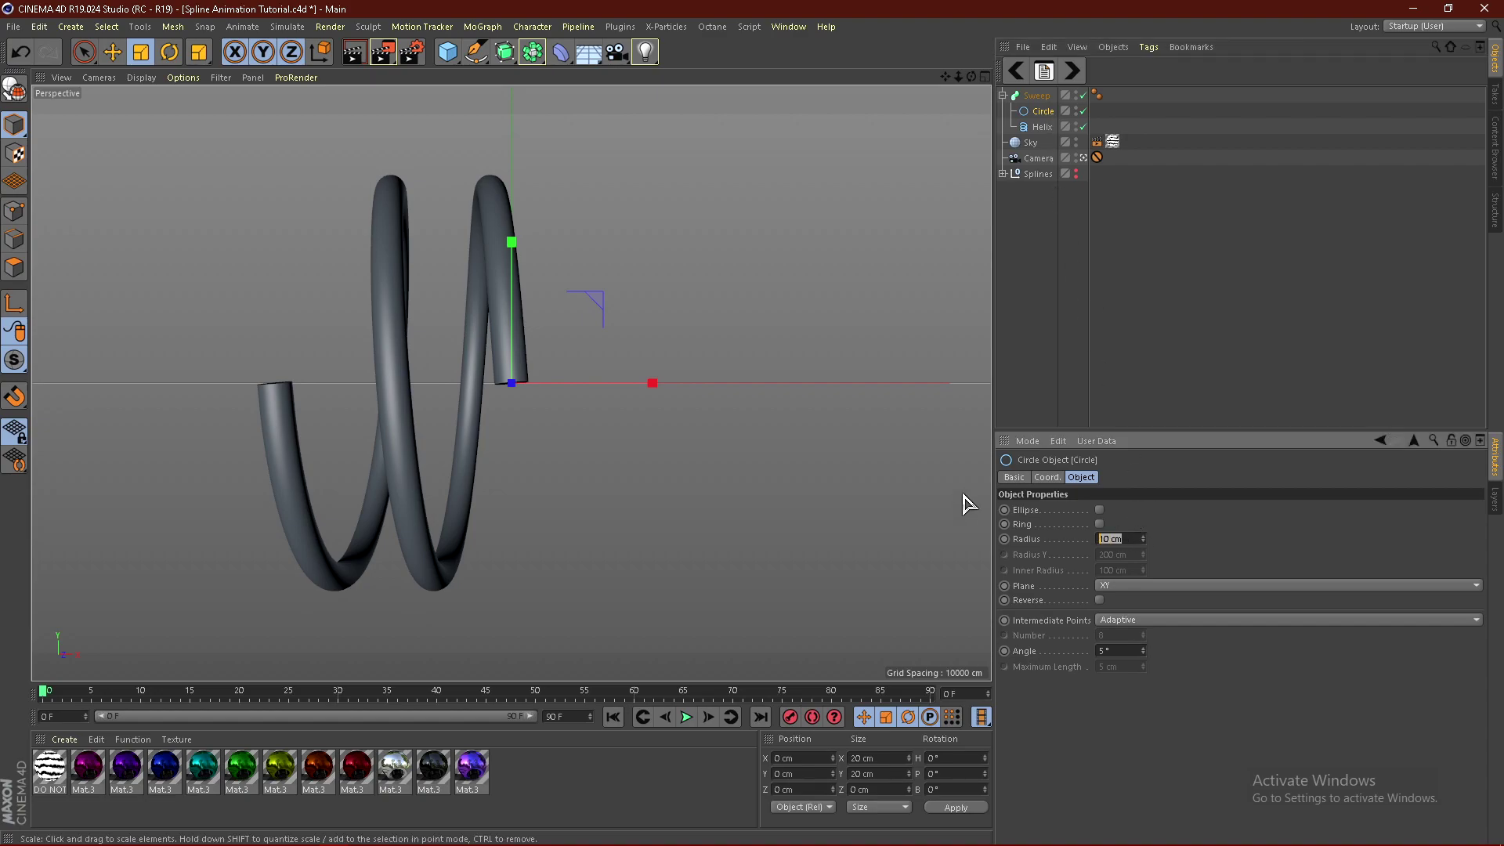
pyautogui.write('8')
pyautogui.press('Return')
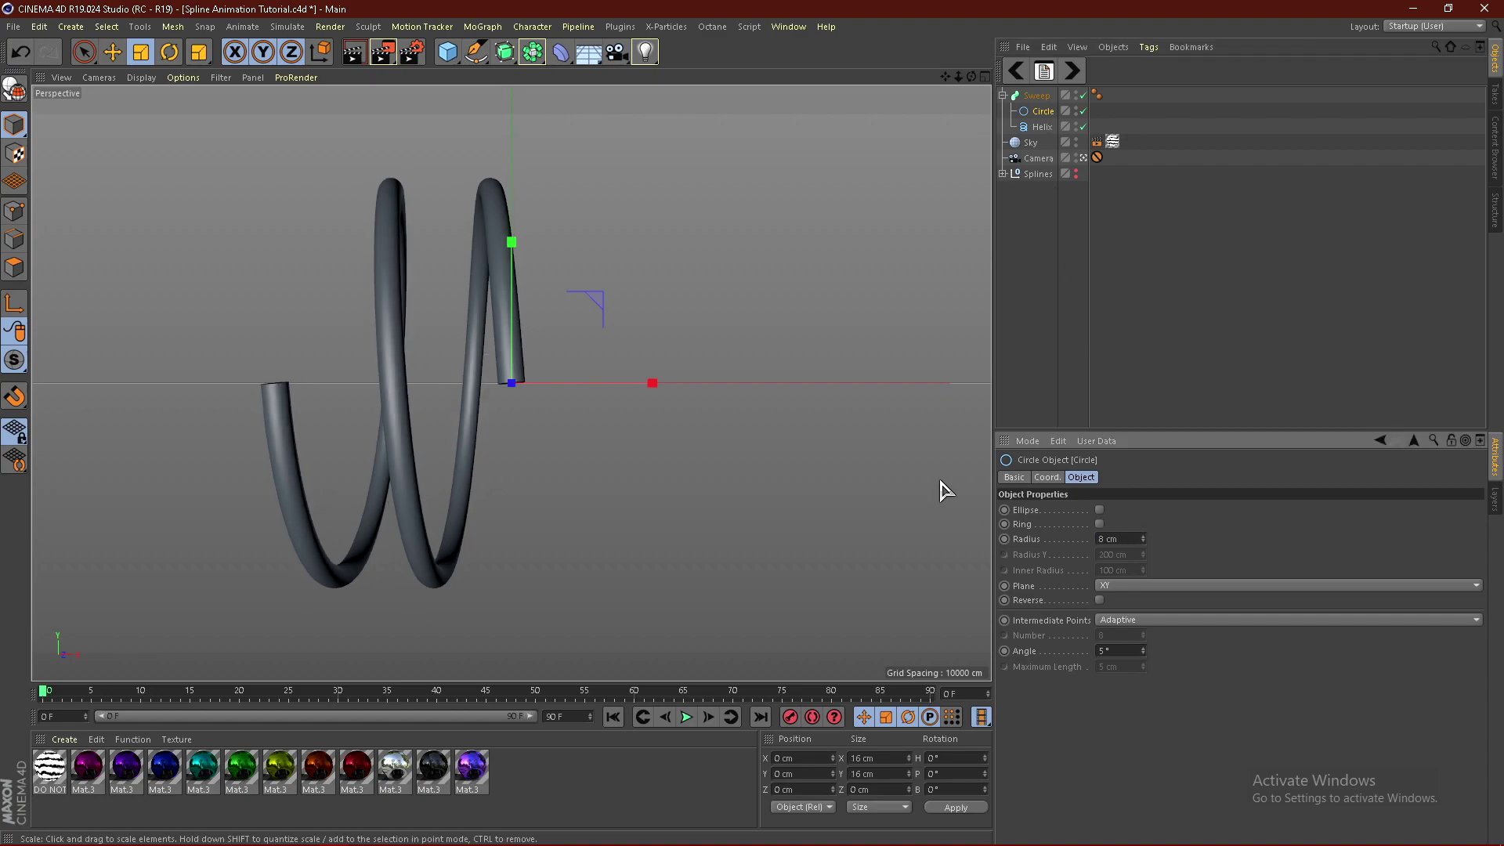
pyautogui.write('6')
pyautogui.press('Return')
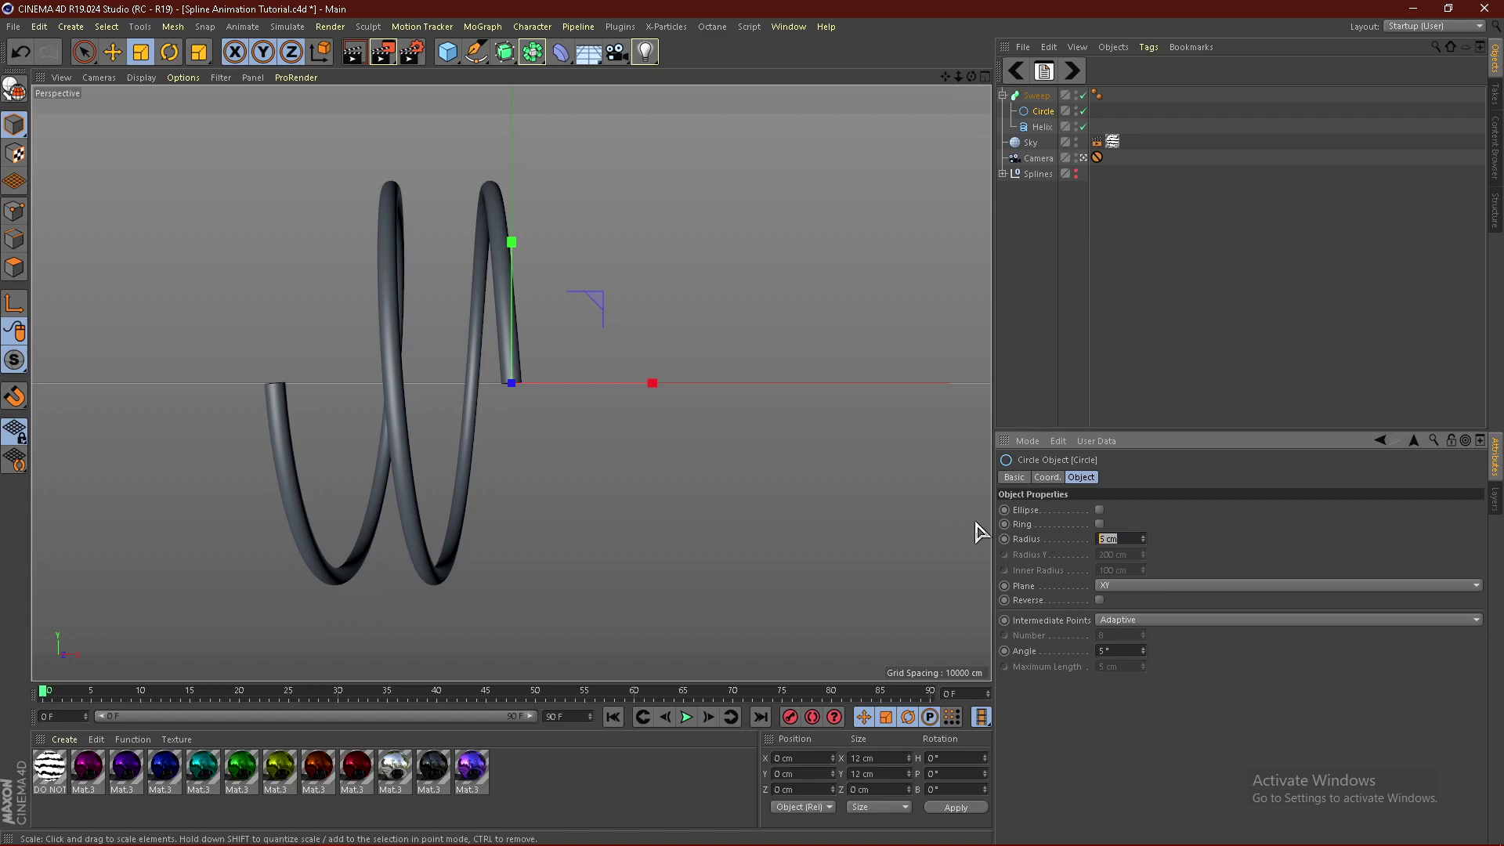
pyautogui.write('7')
pyautogui.press('Return')
# Try adjusting the helix's shape values, then undo both changes.
pyautogui.click(1049, 270)
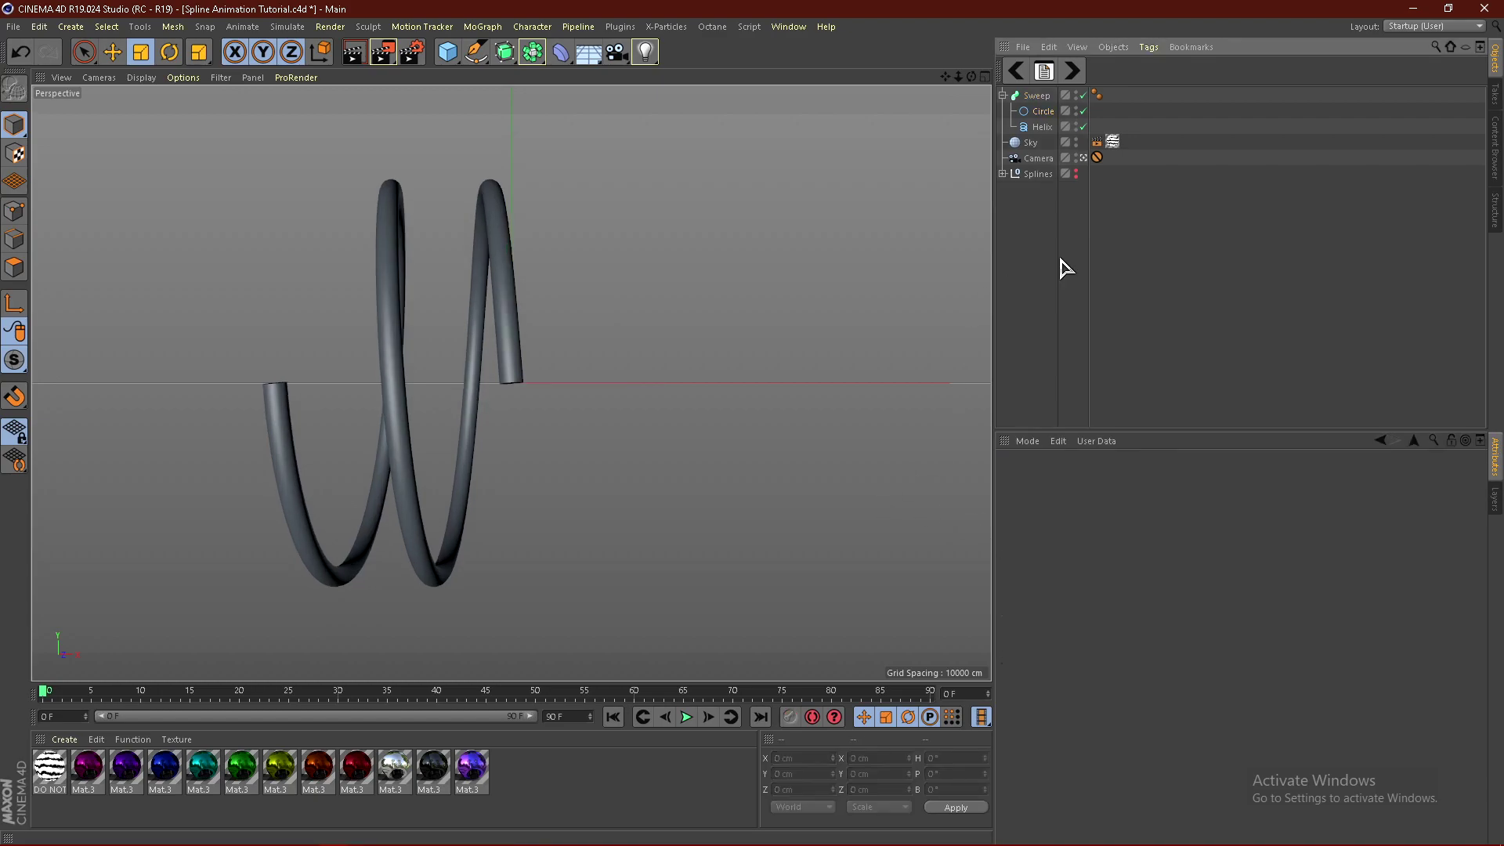
pyautogui.click(1042, 127)
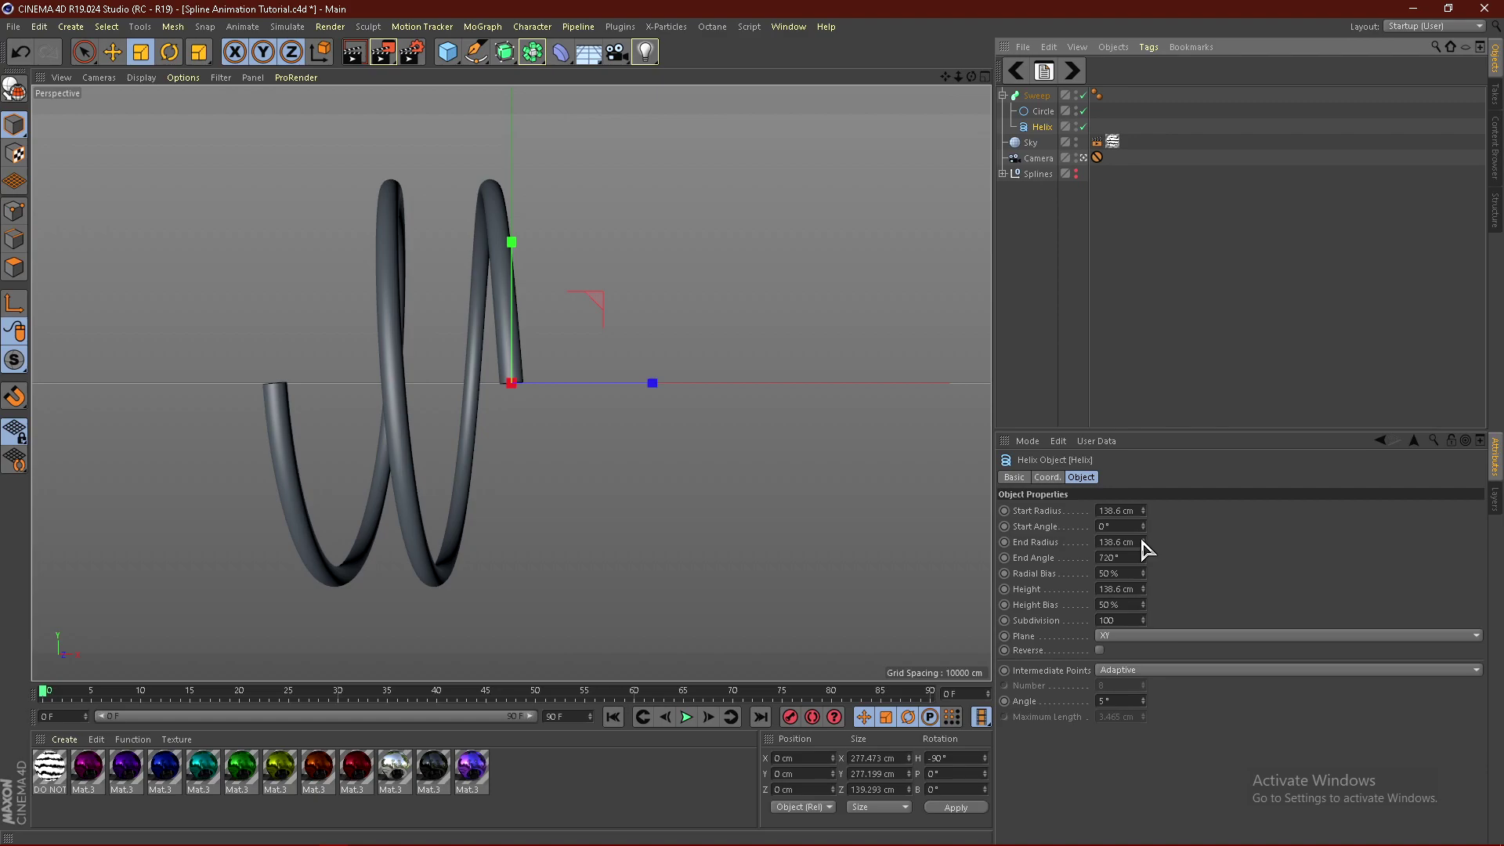
pyautogui.moveTo(1143, 542); pyautogui.dragTo(1142, 610)
pyautogui.hotkey('ctrl', 'z')
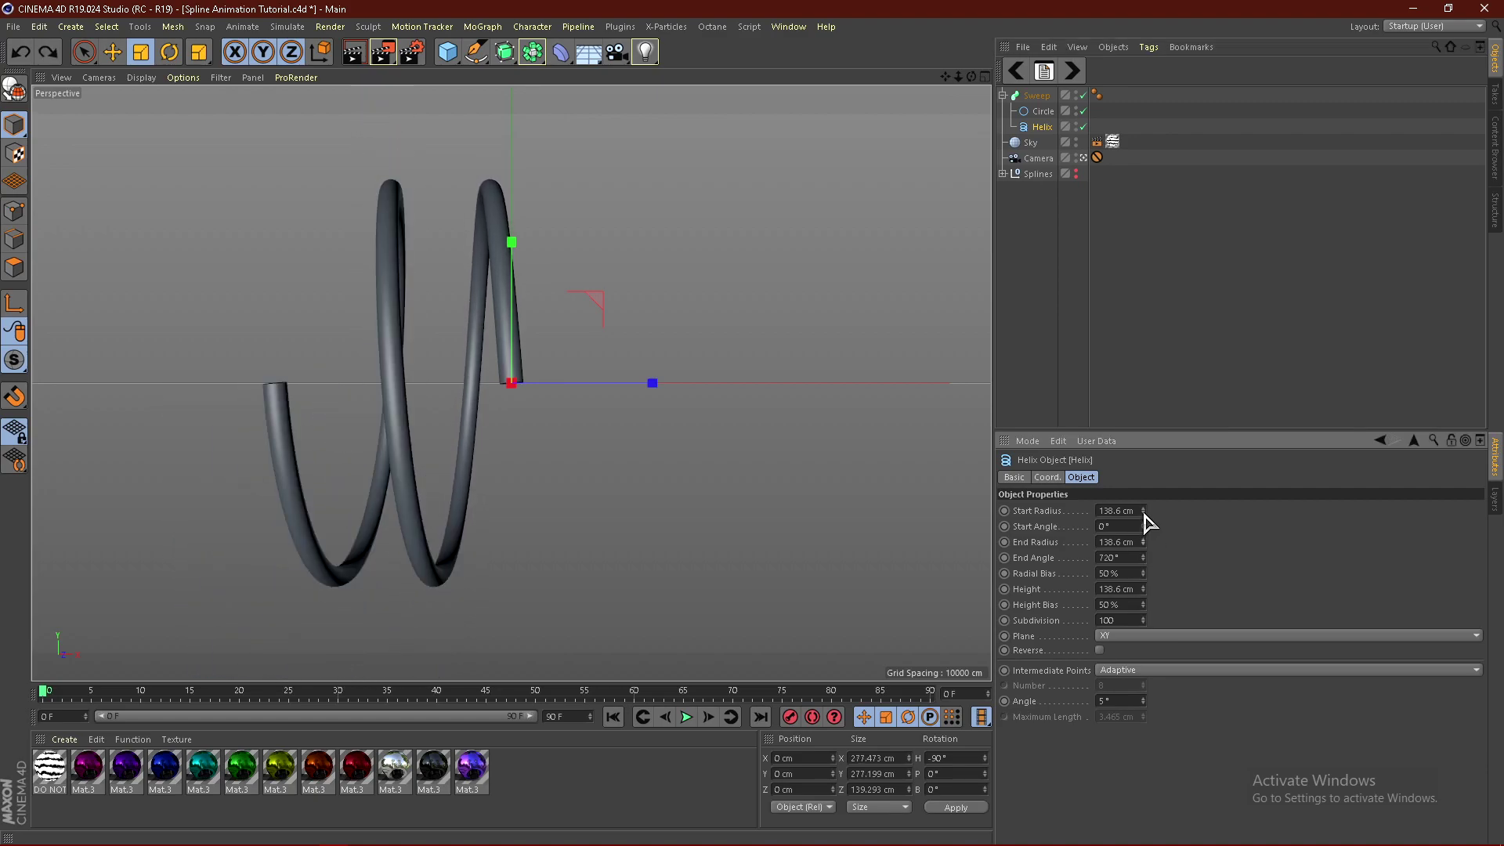
pyautogui.moveTo(1144, 516); pyautogui.dragTo(1147, 590)
pyautogui.hotkey('ctrl', 'z')
pyautogui.hotkey('ctrl', 'z')
pyautogui.hotkey('ctrl', 'z')
pyautogui.hotkey('ctrl', 'z')
# Move the Sweep tube right along the X axis to 52.579 cm.
pyautogui.click(112, 52)
pyautogui.click(1035, 96)
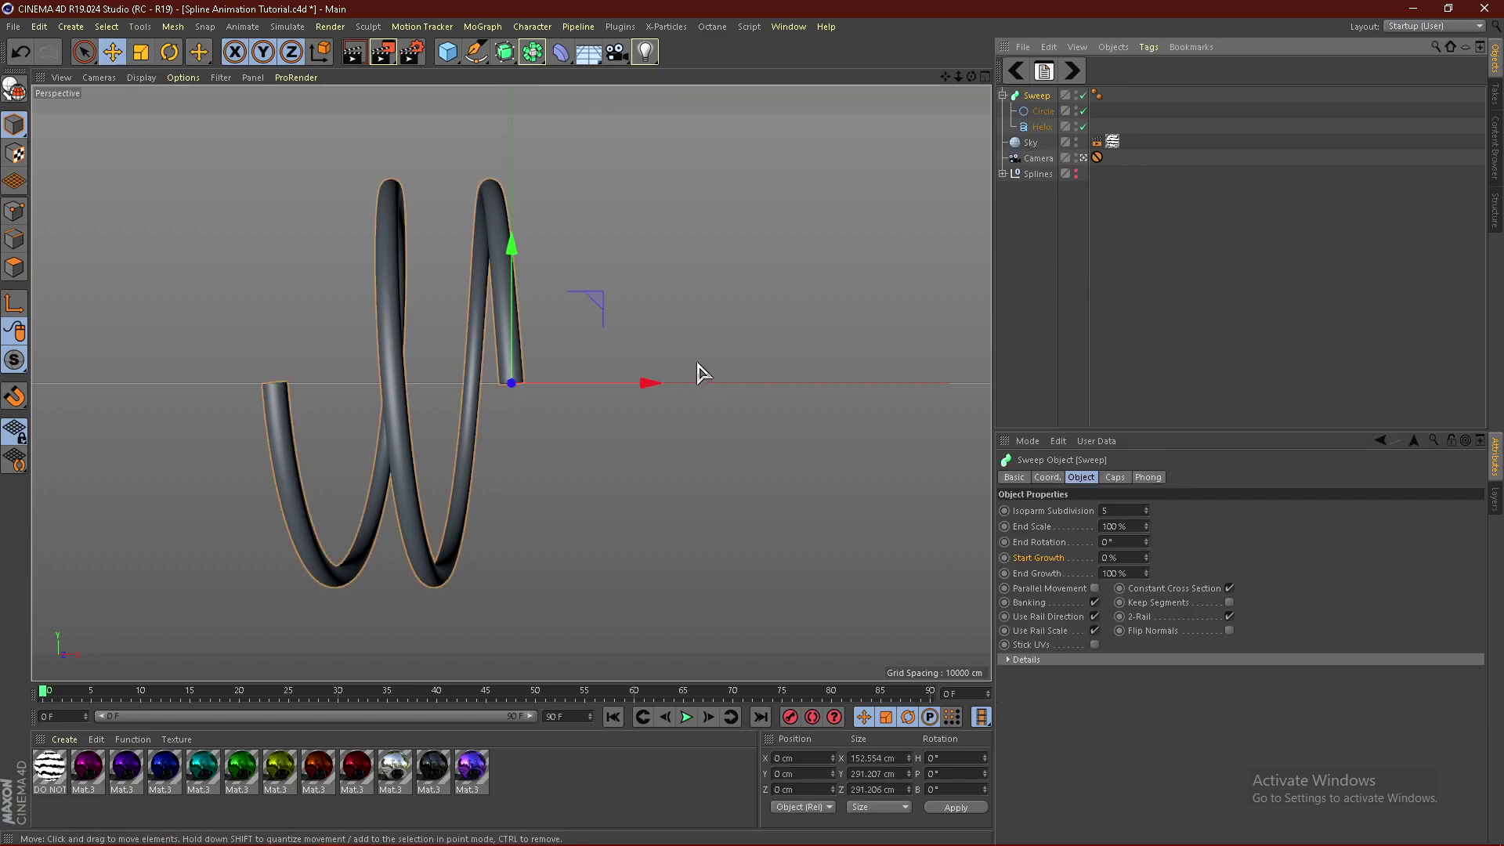
pyautogui.moveTo(649, 383); pyautogui.dragTo(719, 386)
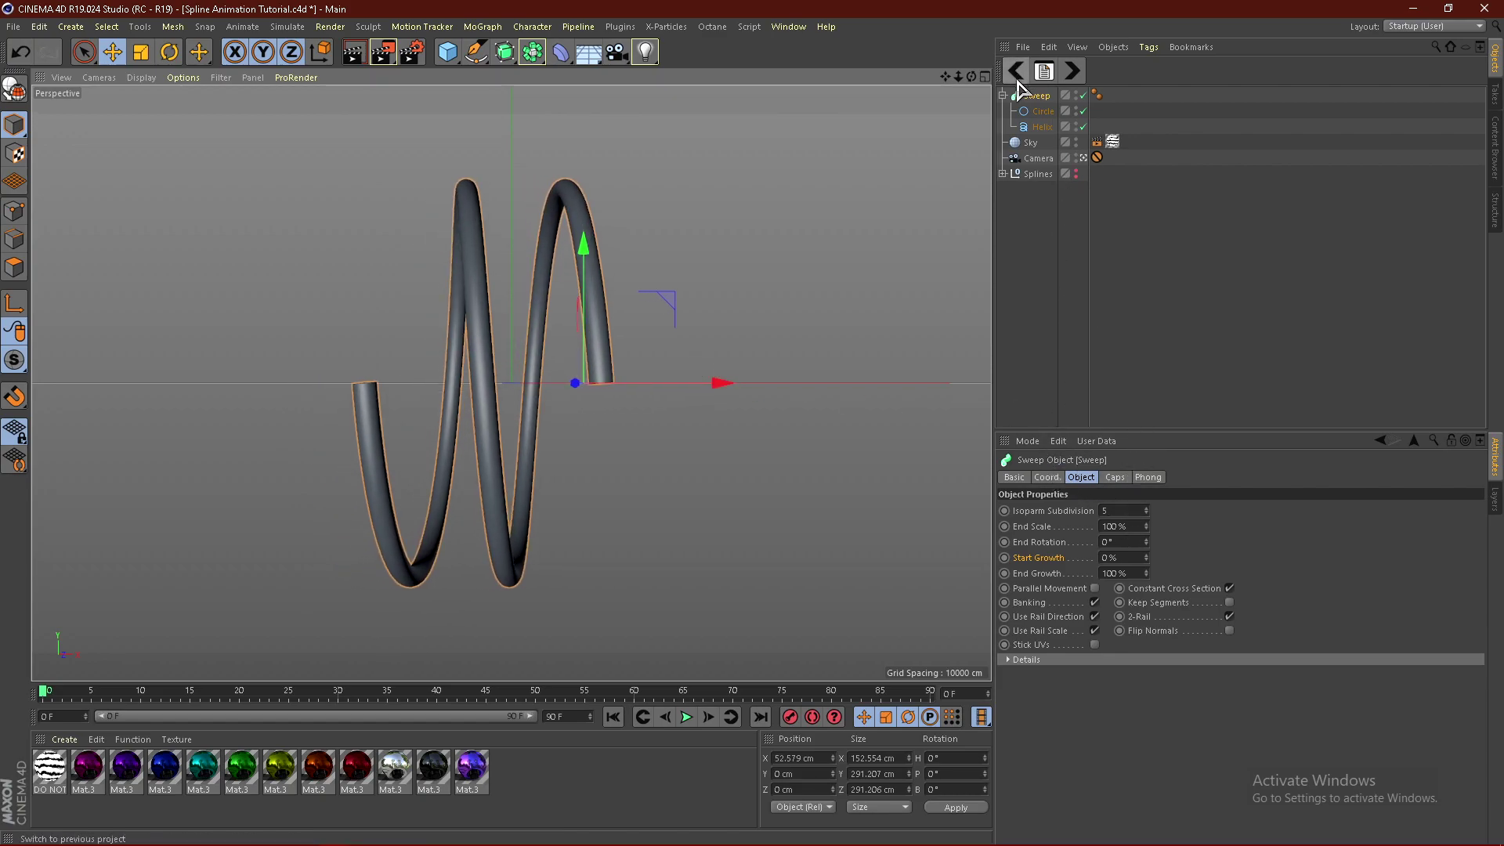
pyautogui.click(1039, 578)
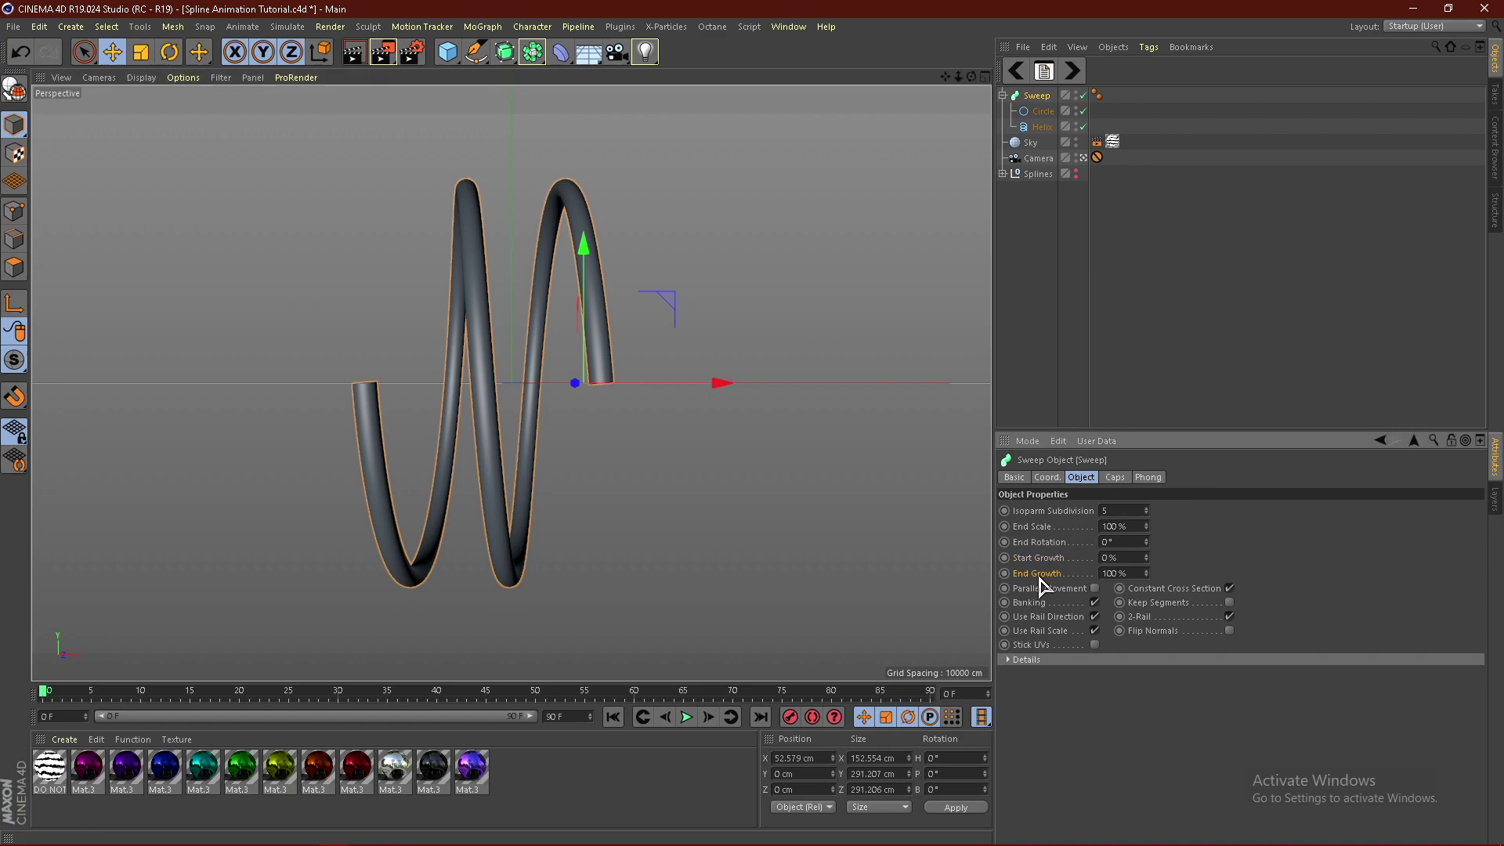
# Set the helix's start and end radii to 100 cm.
pyautogui.click(1042, 126)
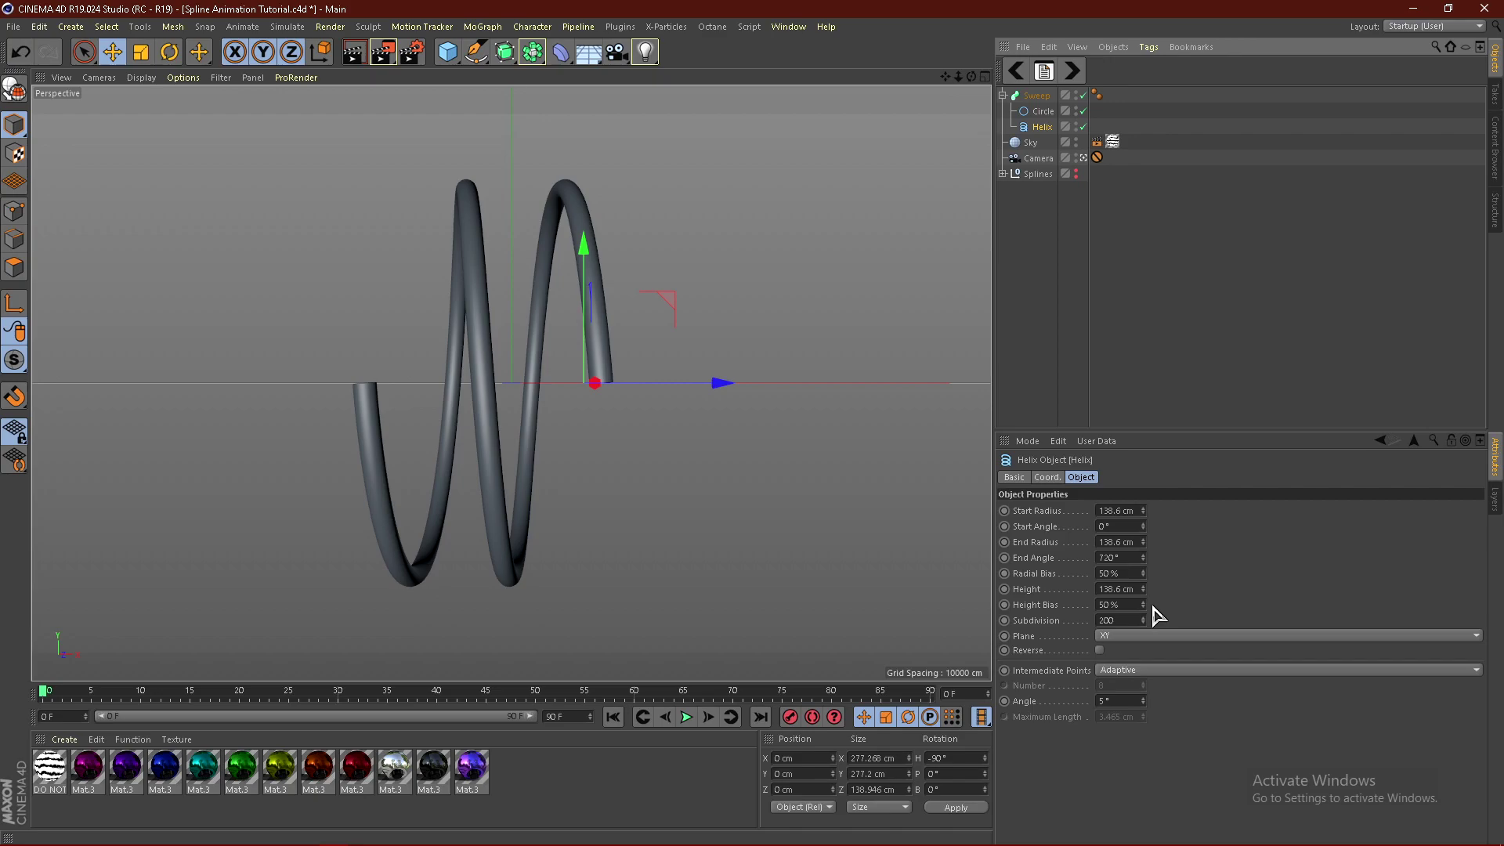
pyautogui.moveTo(1142, 541); pyautogui.dragTo(1142, 595)
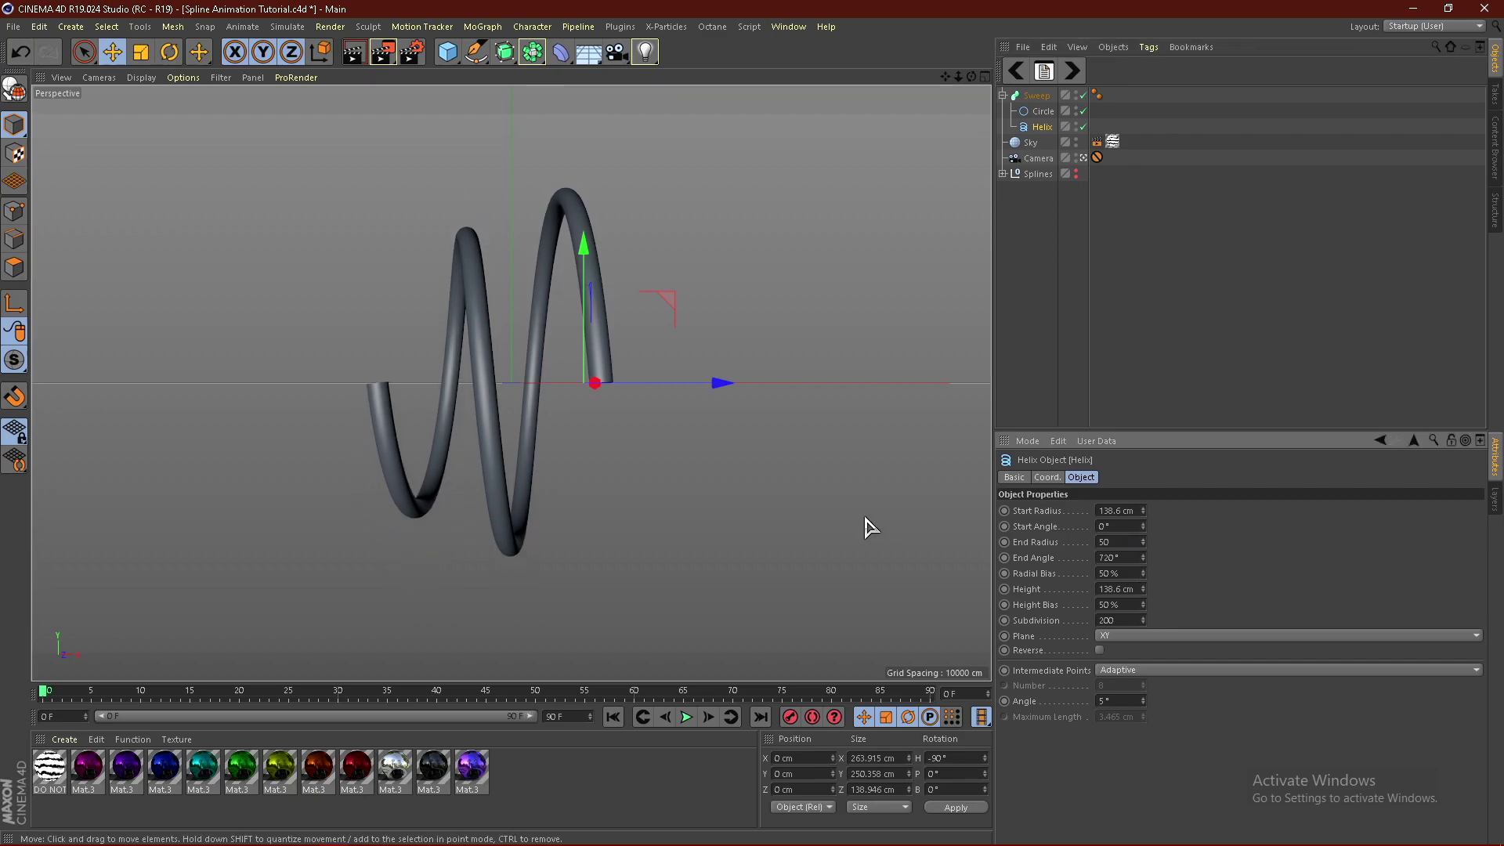
pyautogui.write('50')
pyautogui.press('Return')
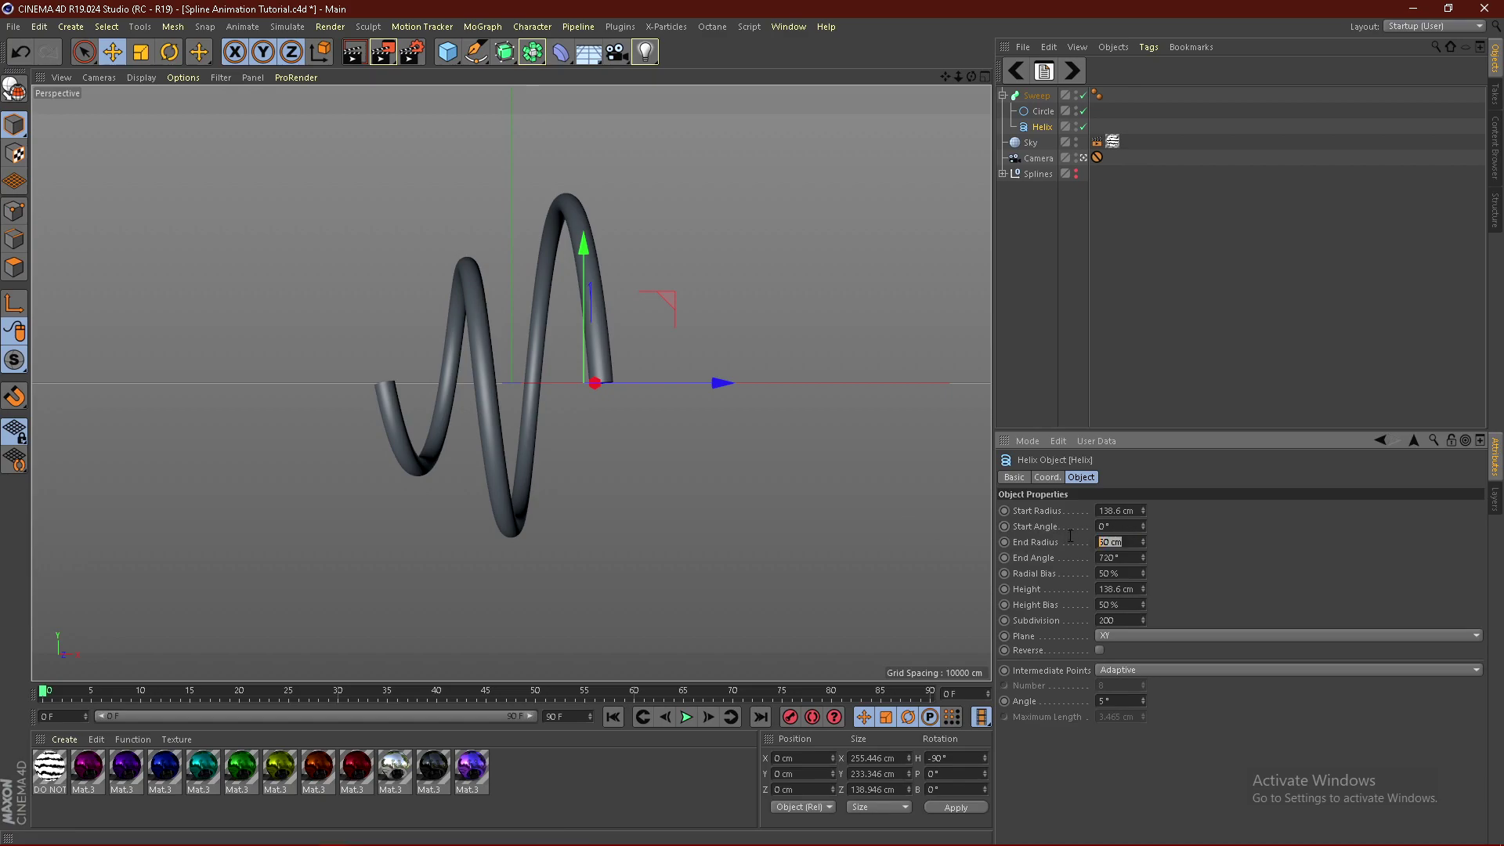
pyautogui.press('Return')
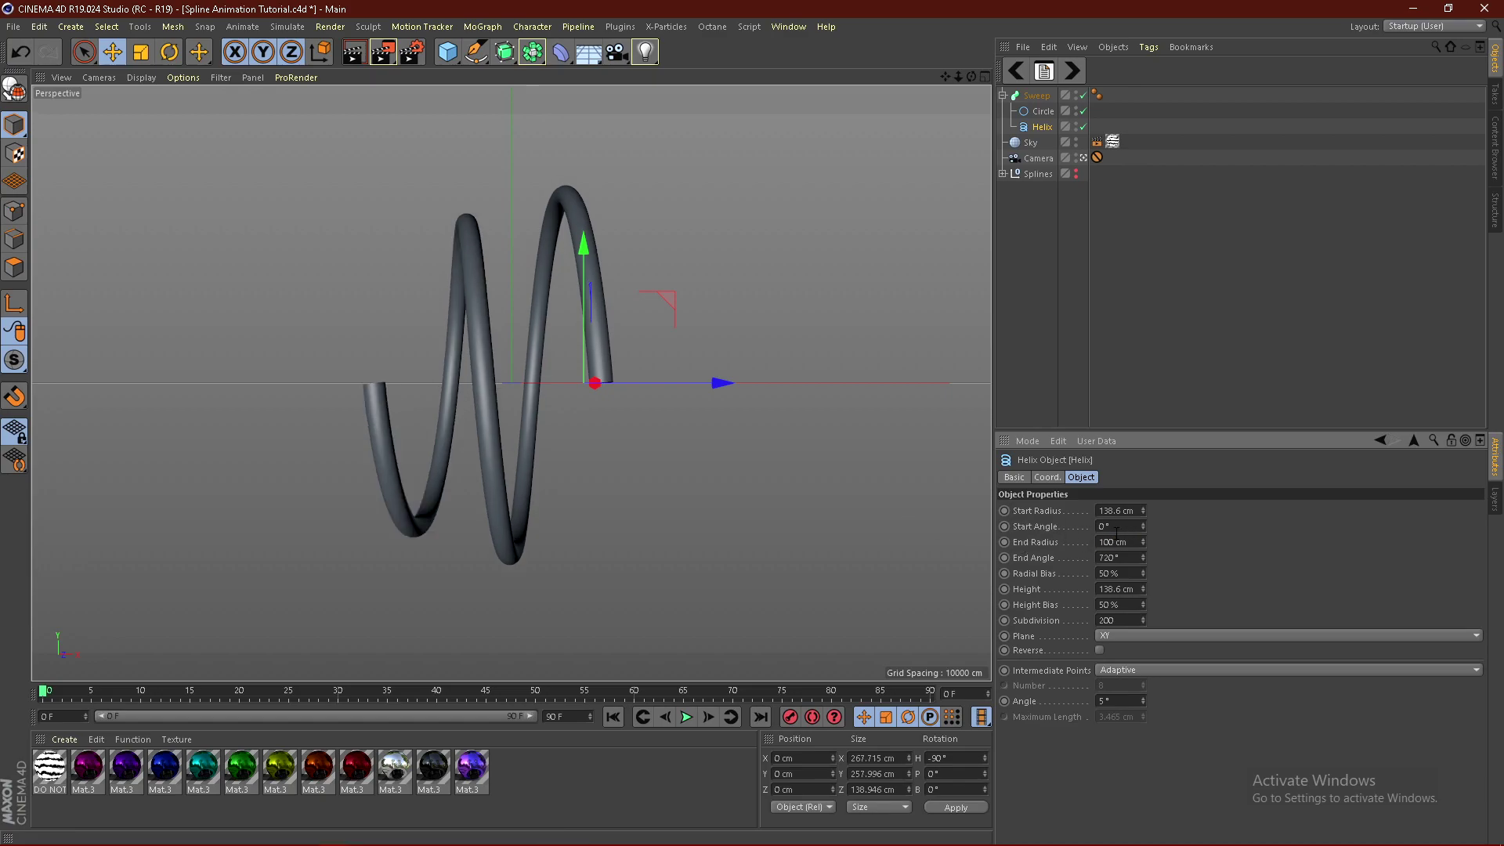
pyautogui.click(1099, 511)
pyautogui.write('100')
pyautogui.press('Return')
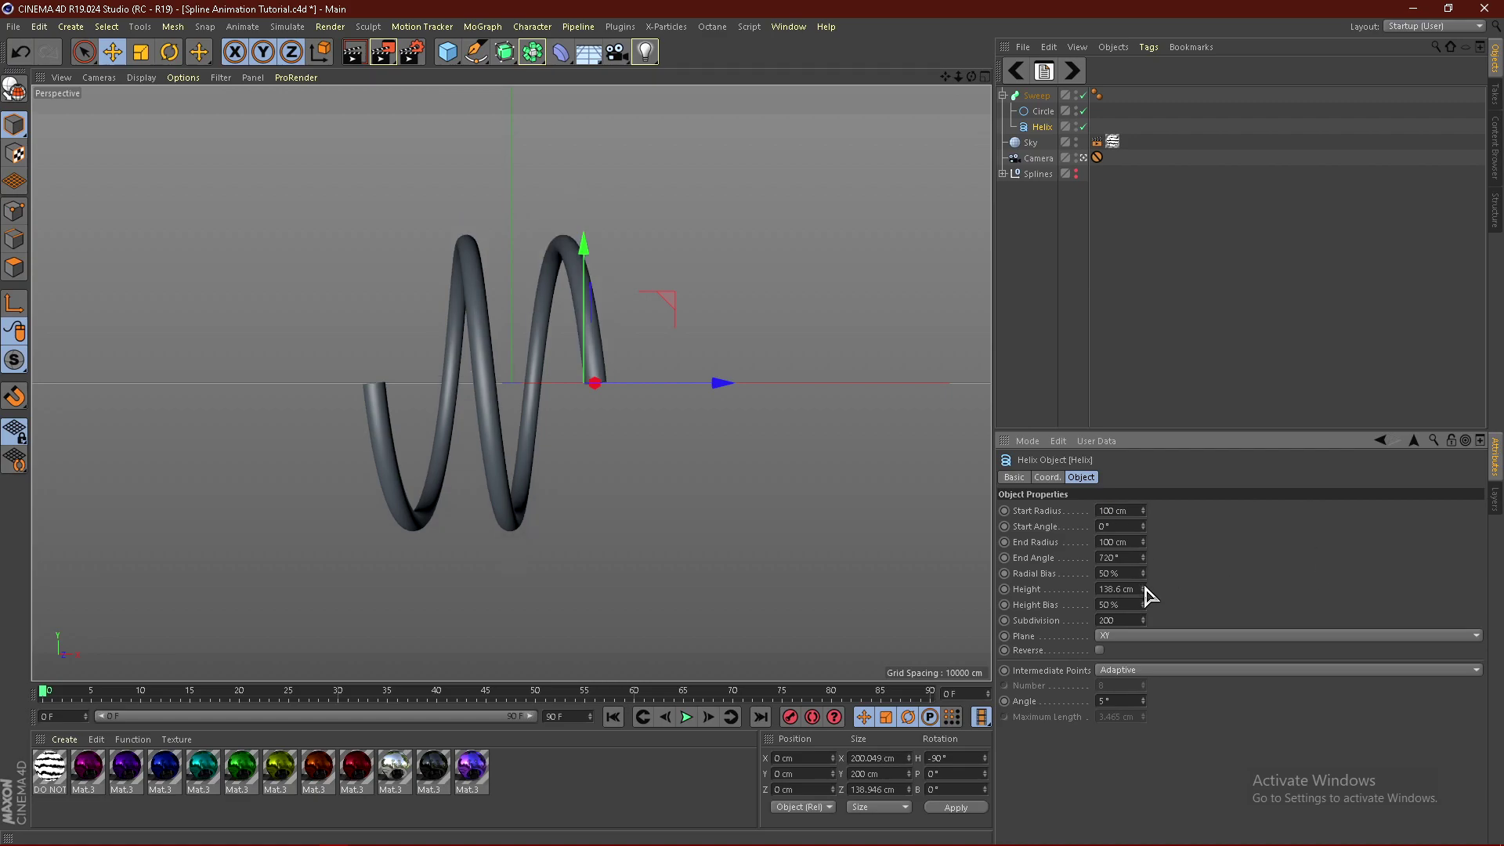
# Stretch the helix height to 270.6 cm and set its End Angle to 720°.
pyautogui.moveTo(1142, 589); pyautogui.dragTo(1151, 534)
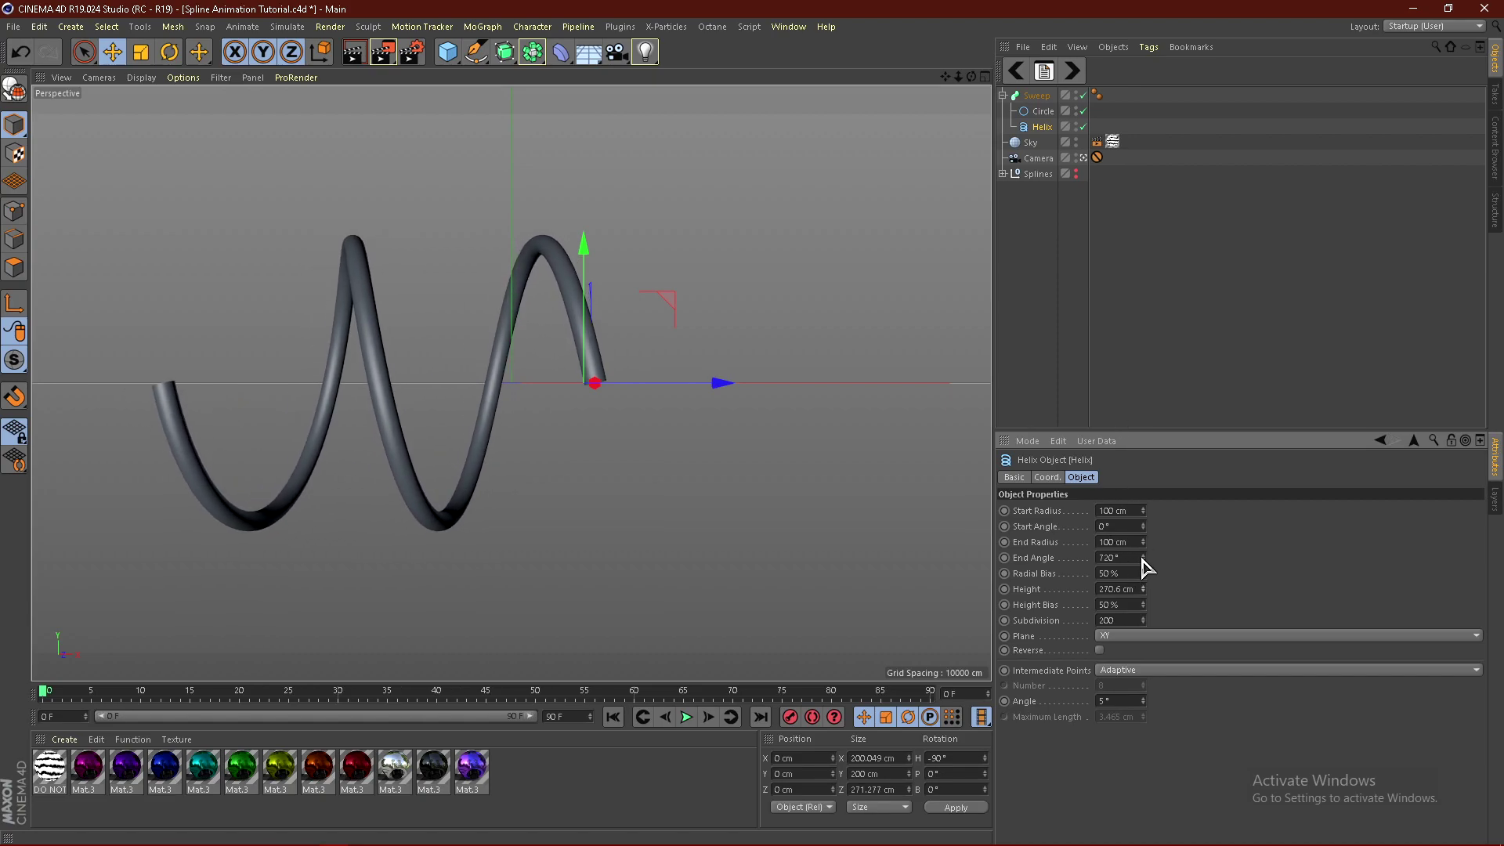
pyautogui.moveTo(1144, 559)
pyautogui.mouseDown()
pyautogui.moveTo(1145, 650)
pyautogui.moveTo(1146, 566)
pyautogui.mouseUp()
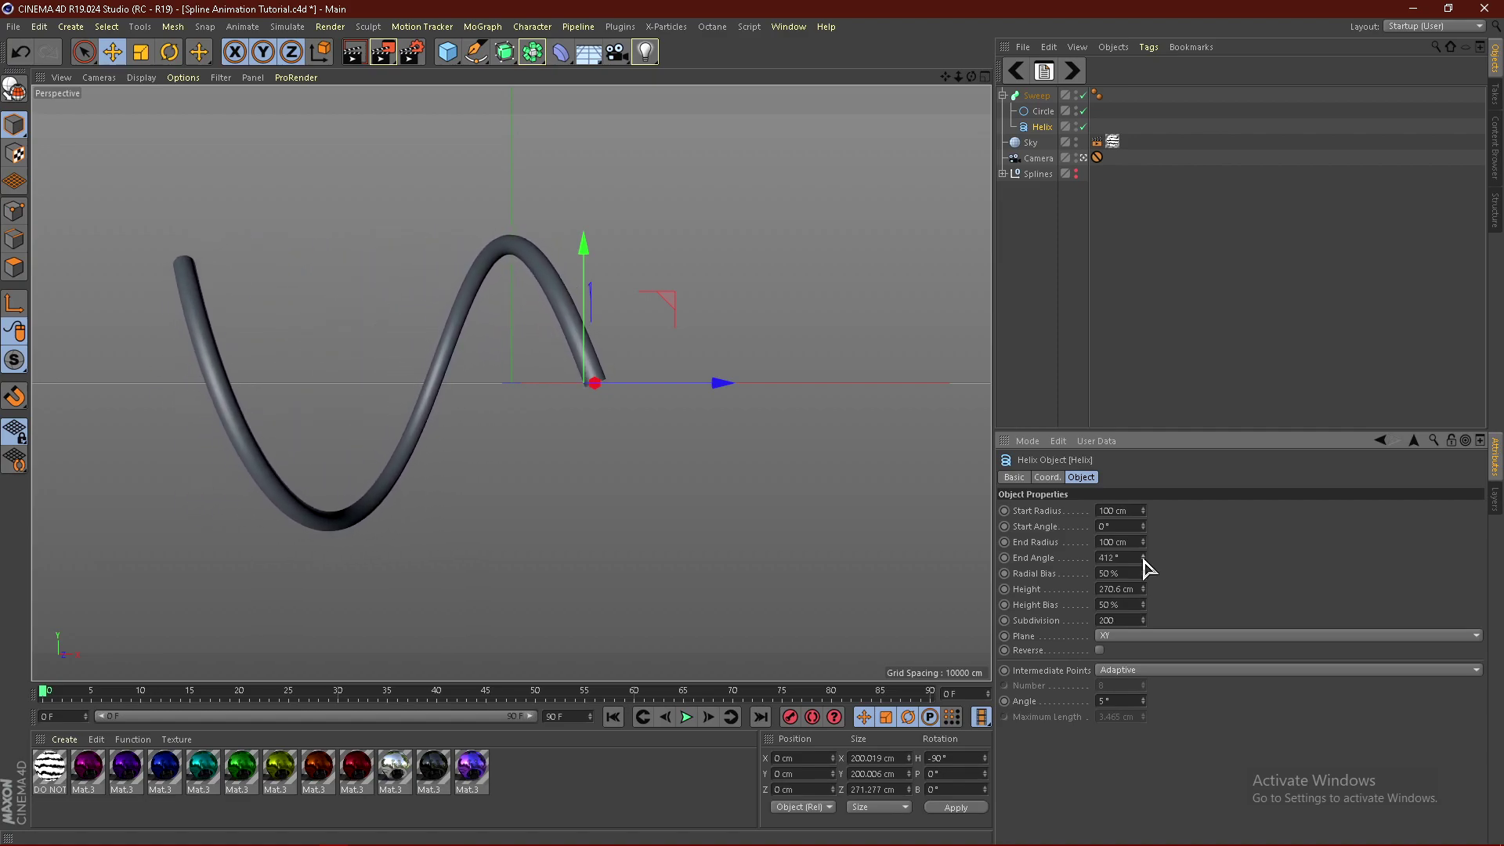
pyautogui.click(1131, 557)
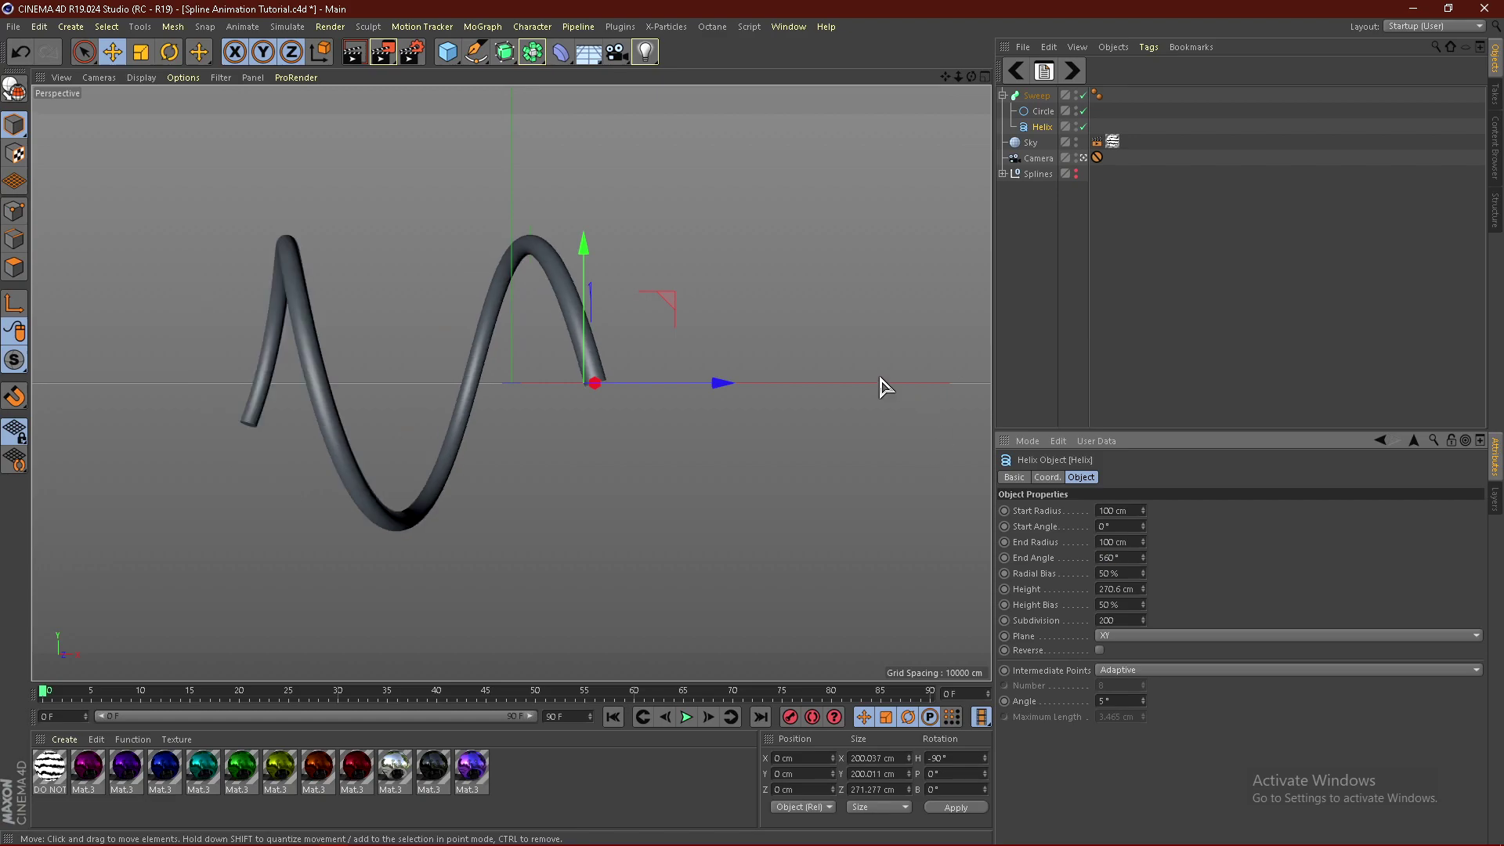
pyautogui.click(1131, 557)
pyautogui.press('Return')
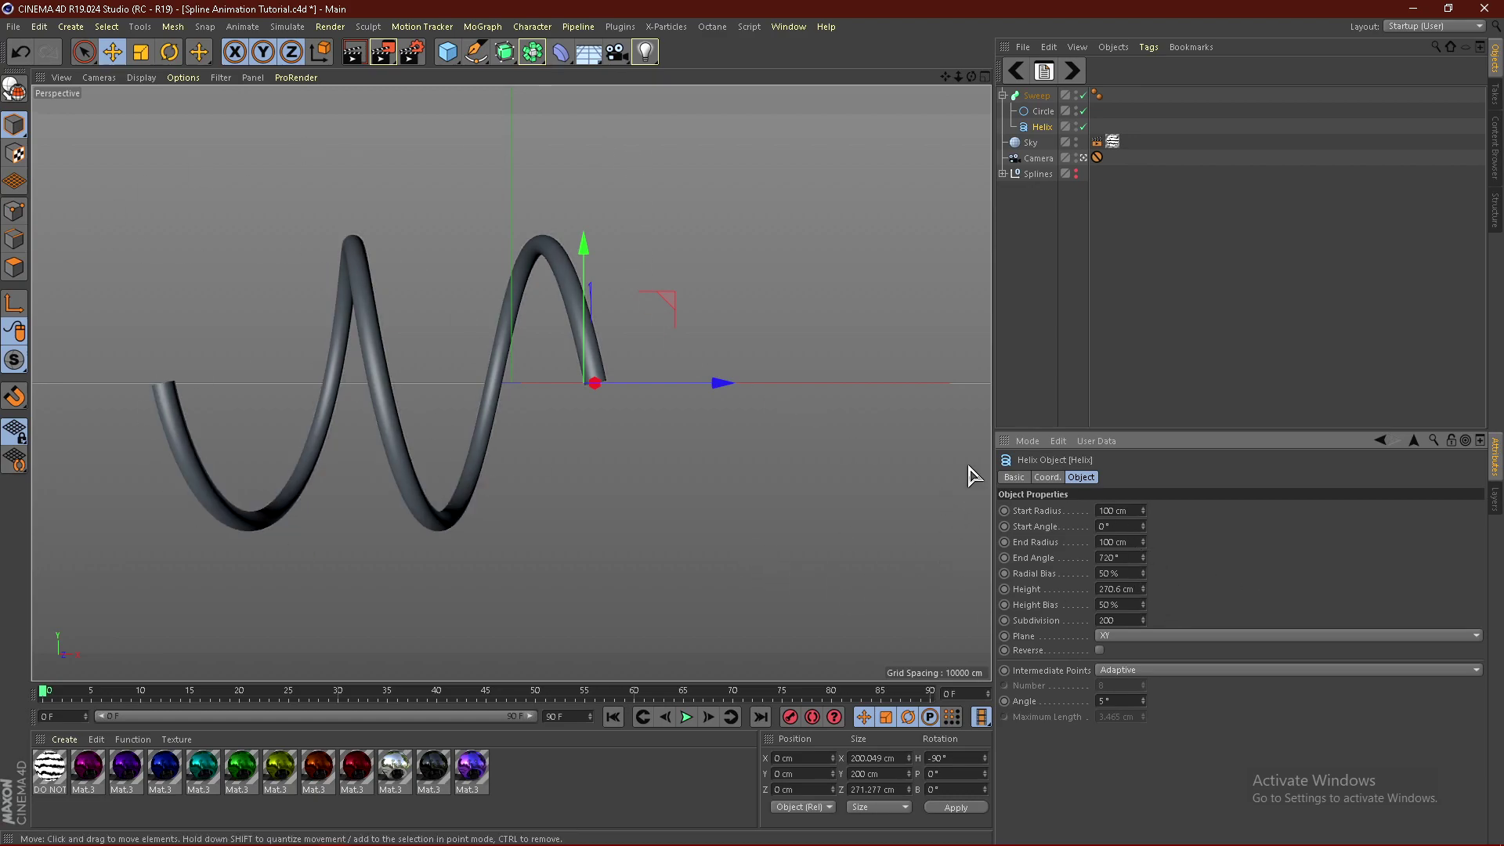
pyautogui.click(1036, 96)
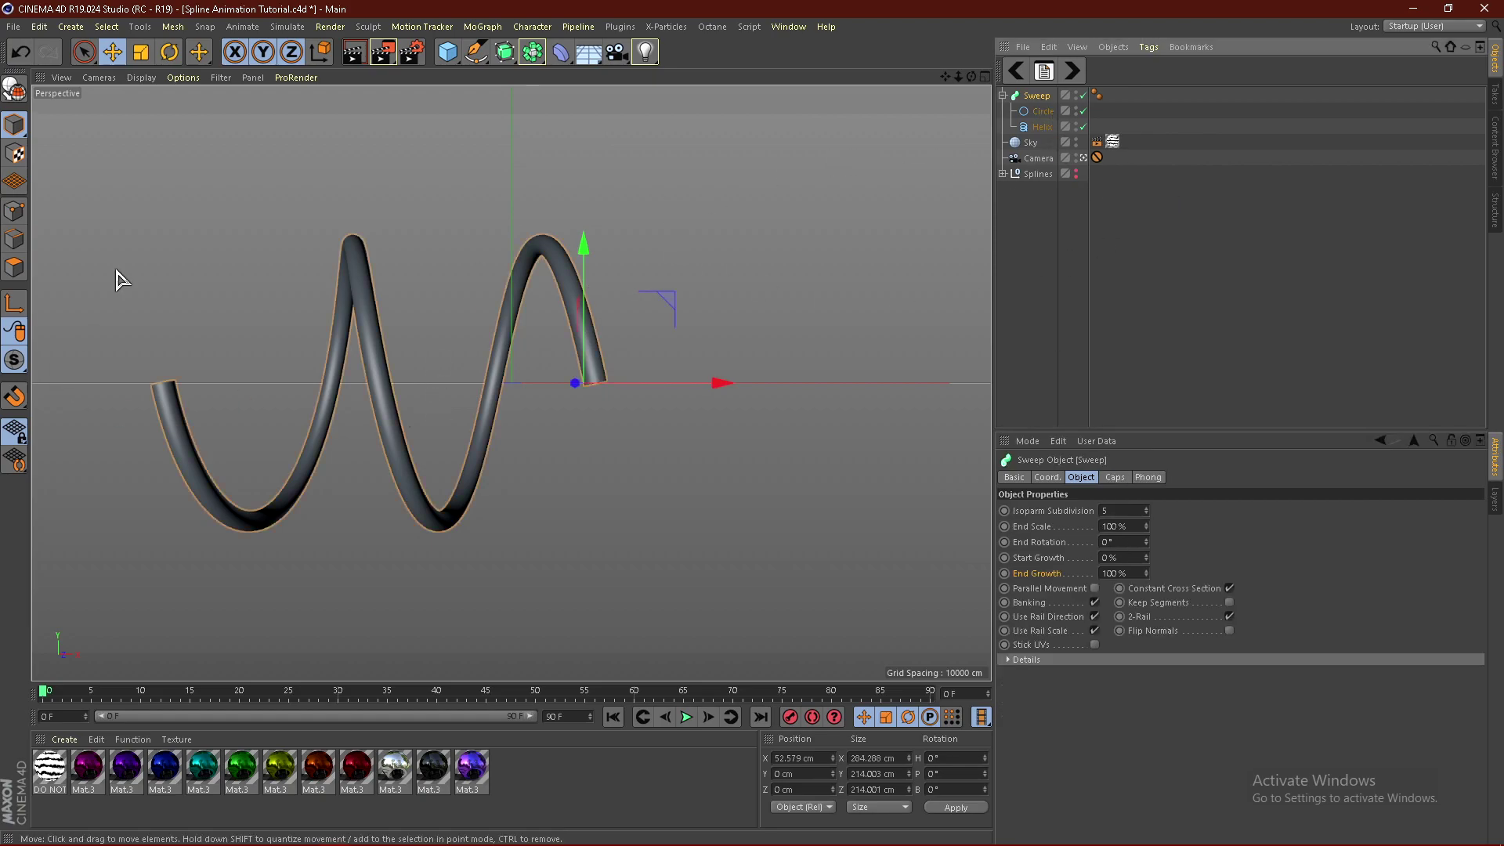
# Set the Sweep's End Growth to 0%, keyframe both growth values at frame 0, then move to frame 45.
pyautogui.click(1043, 128)
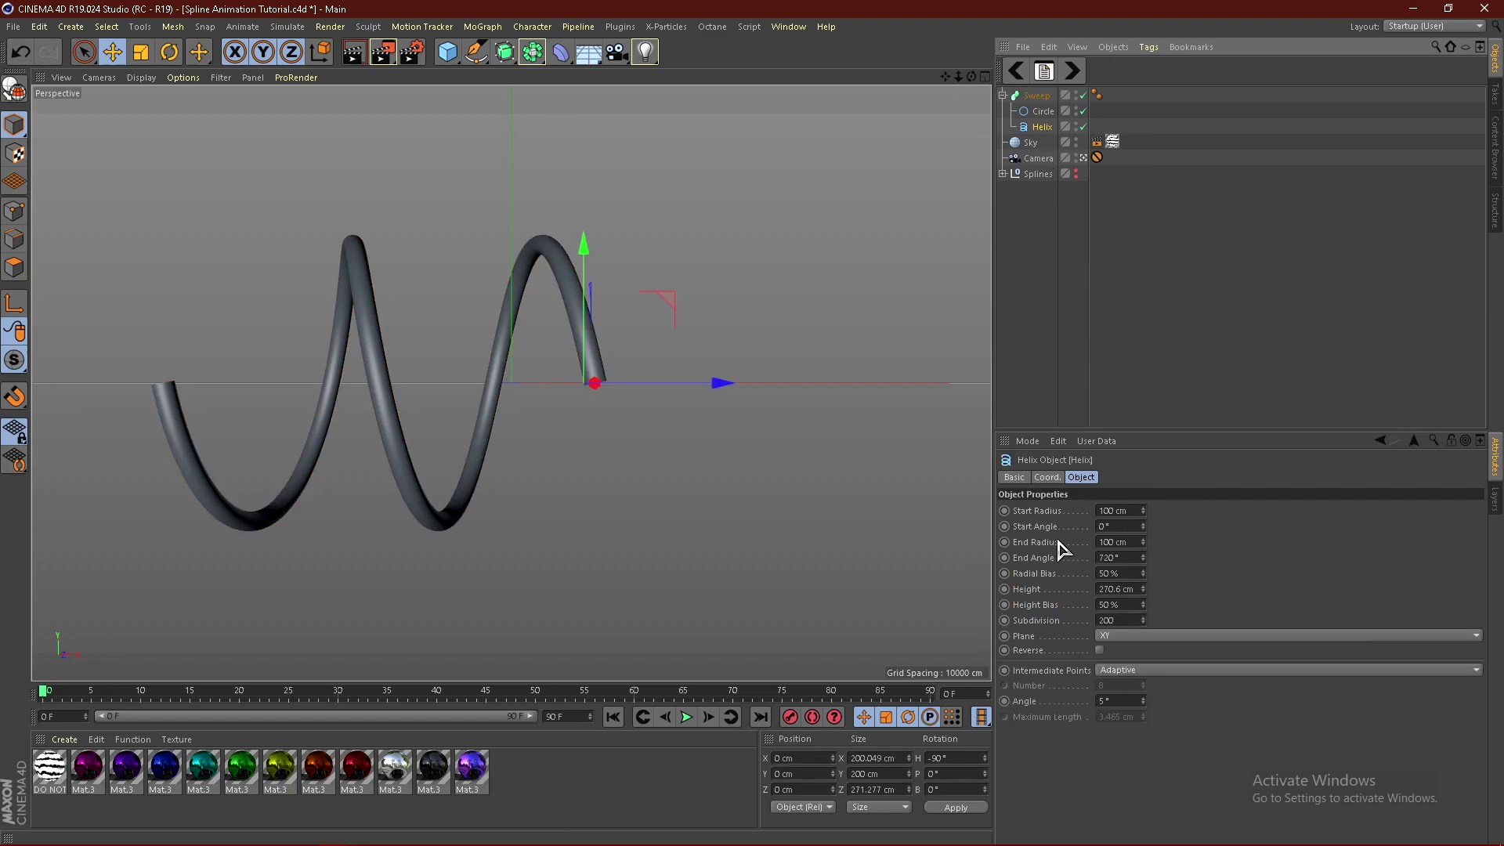
pyautogui.click(1036, 96)
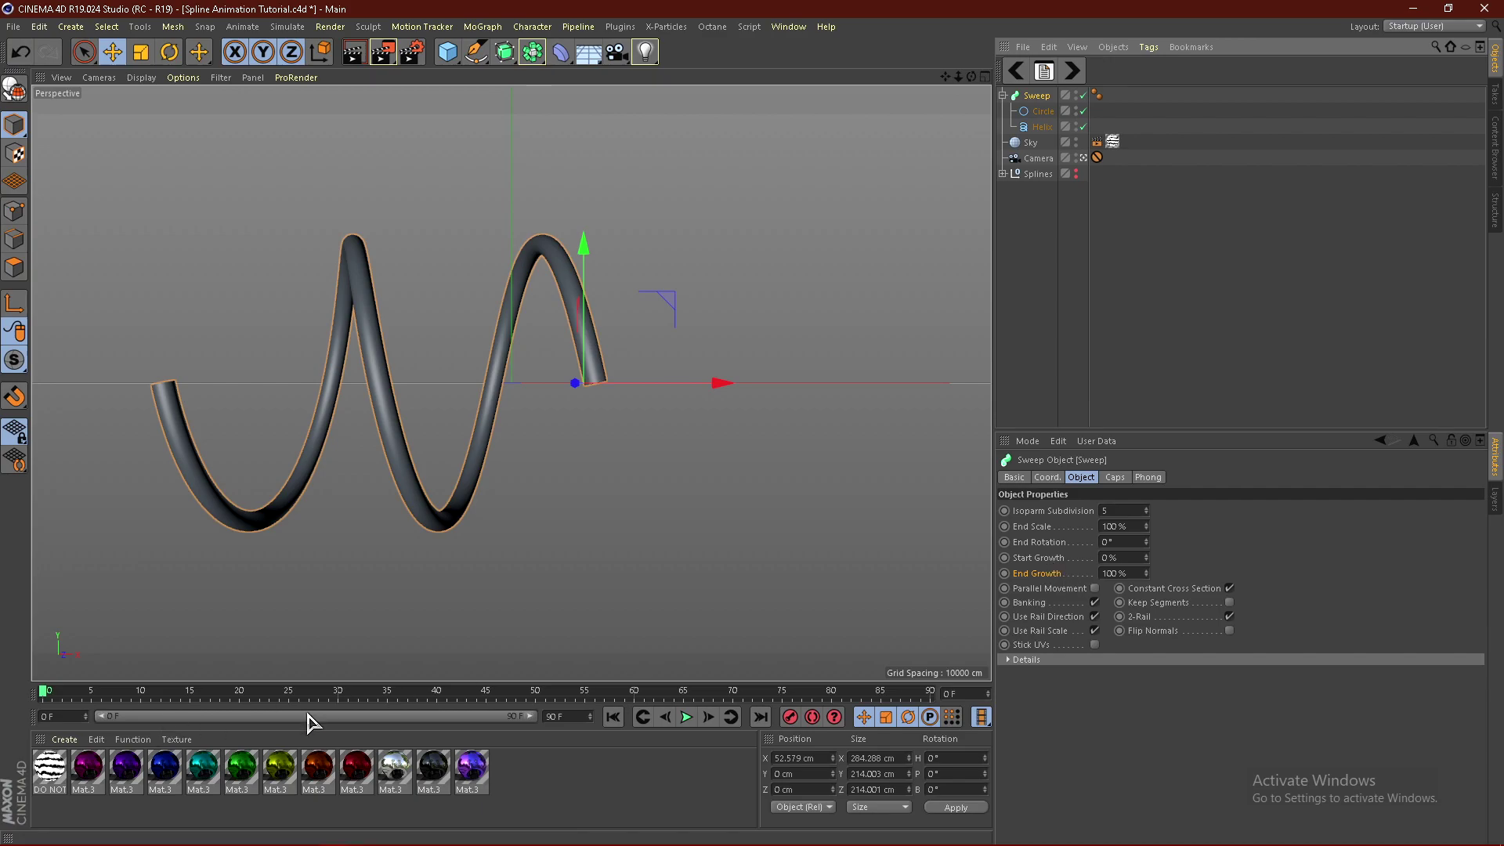
pyautogui.click(1128, 574)
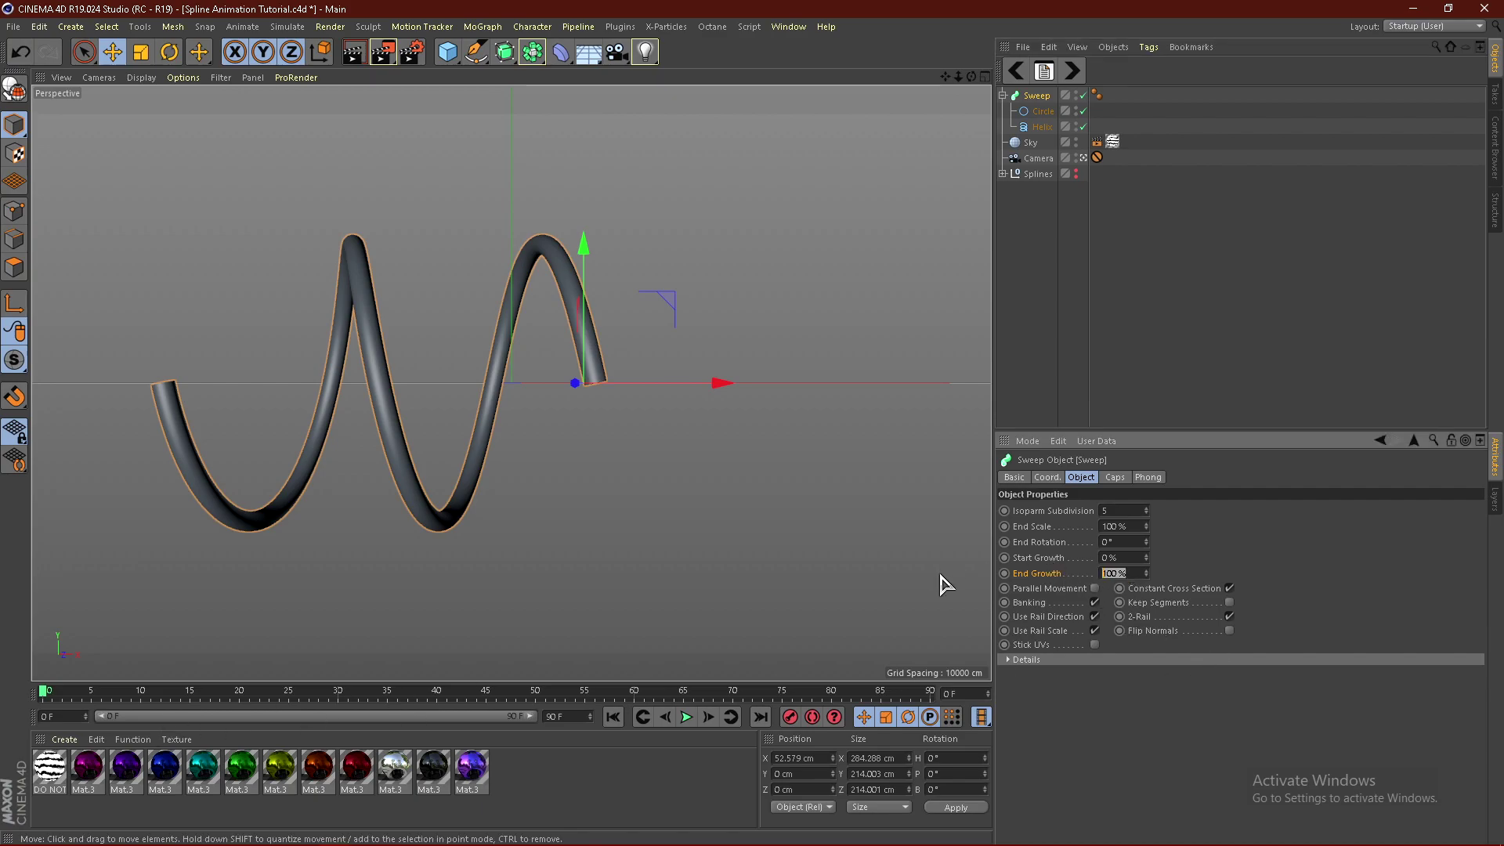
pyautogui.press('Return')
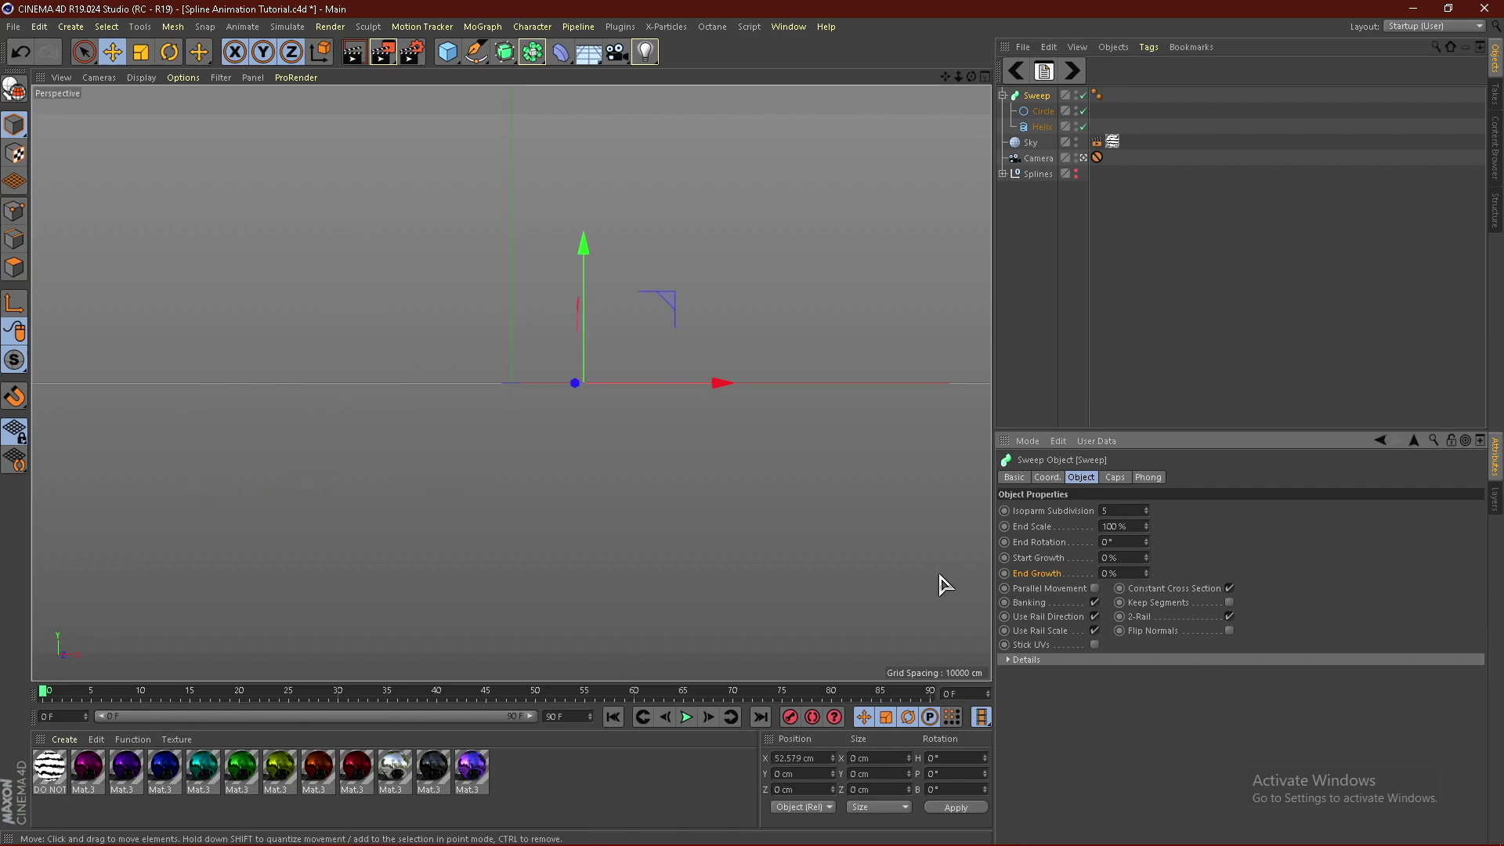
pyautogui.click(1004, 557)
pyautogui.moveTo(44, 692); pyautogui.dragTo(491, 729)
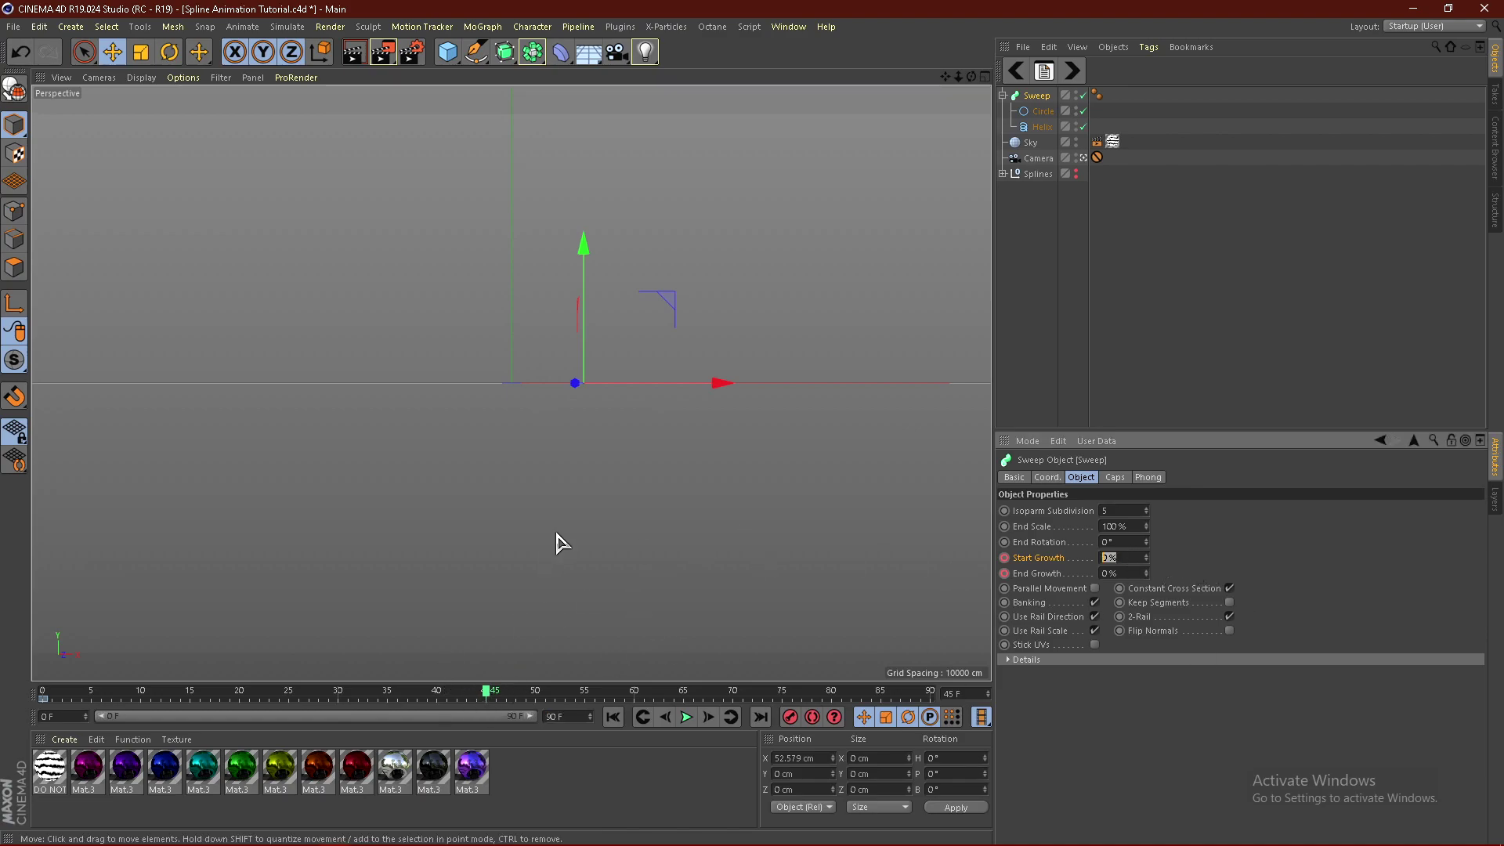
# At frame 45, set Start Growth to 25% and End Growth to 50%.
pyautogui.click(1100, 557)
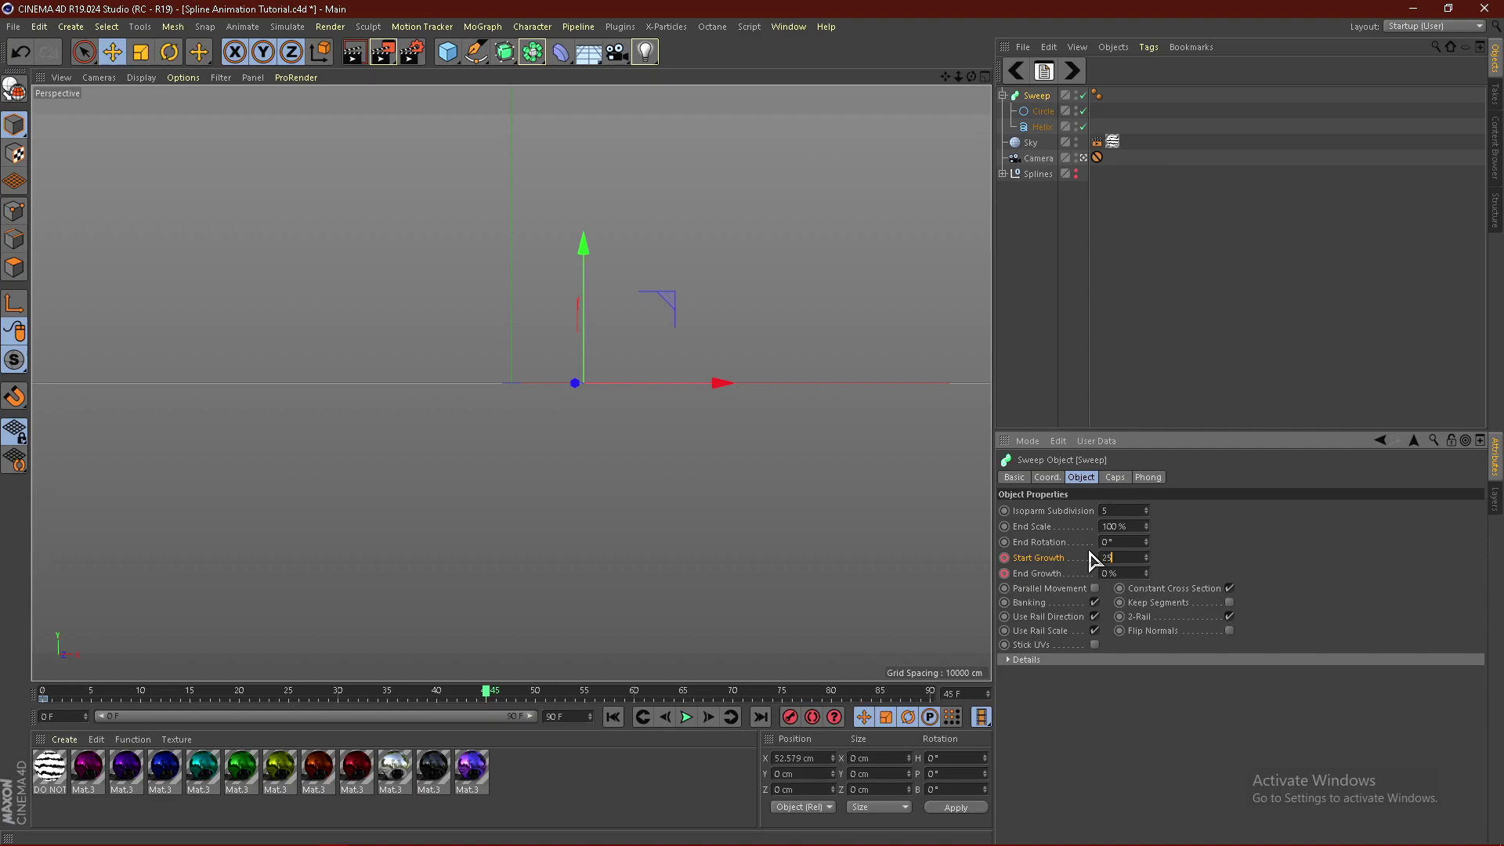
pyautogui.write('25')
pyautogui.press('Return')
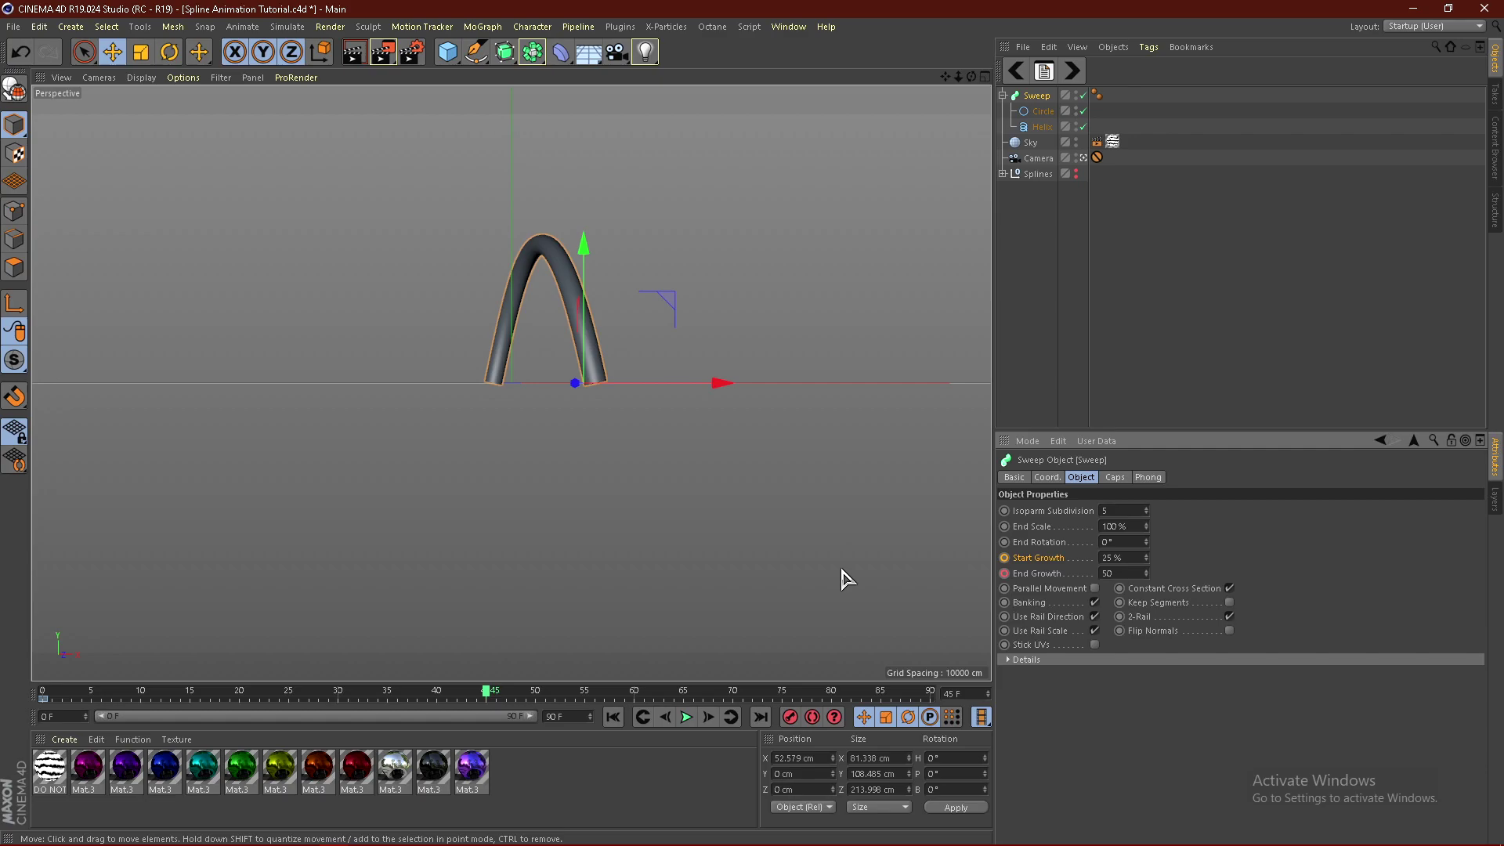
pyautogui.write('50')
pyautogui.press('Return')
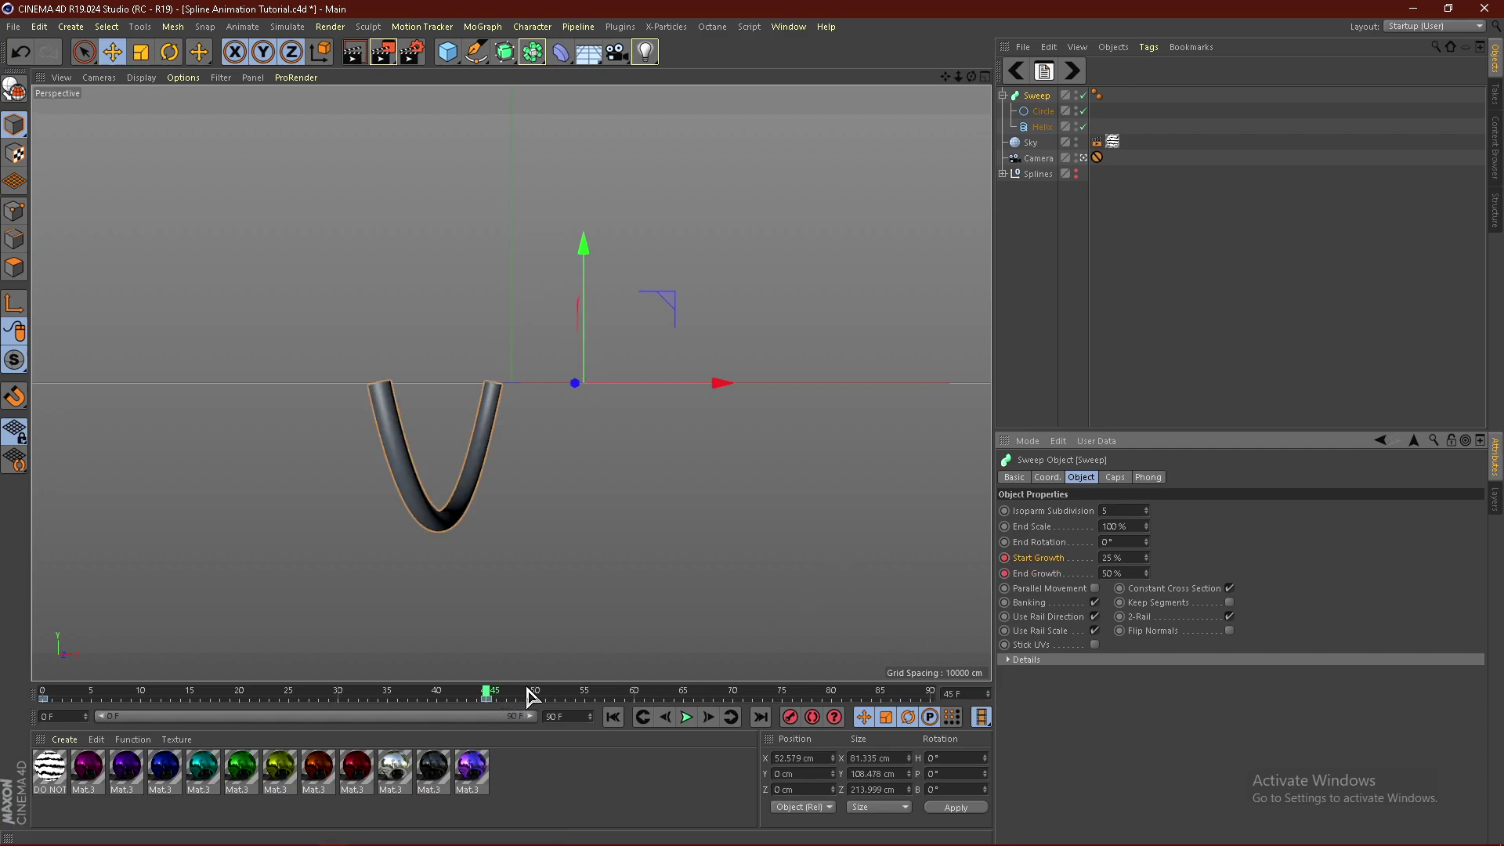
# At frame 90, set both Start and End Growth to 100%.
pyautogui.moveTo(490, 697); pyautogui.dragTo(563, 695)
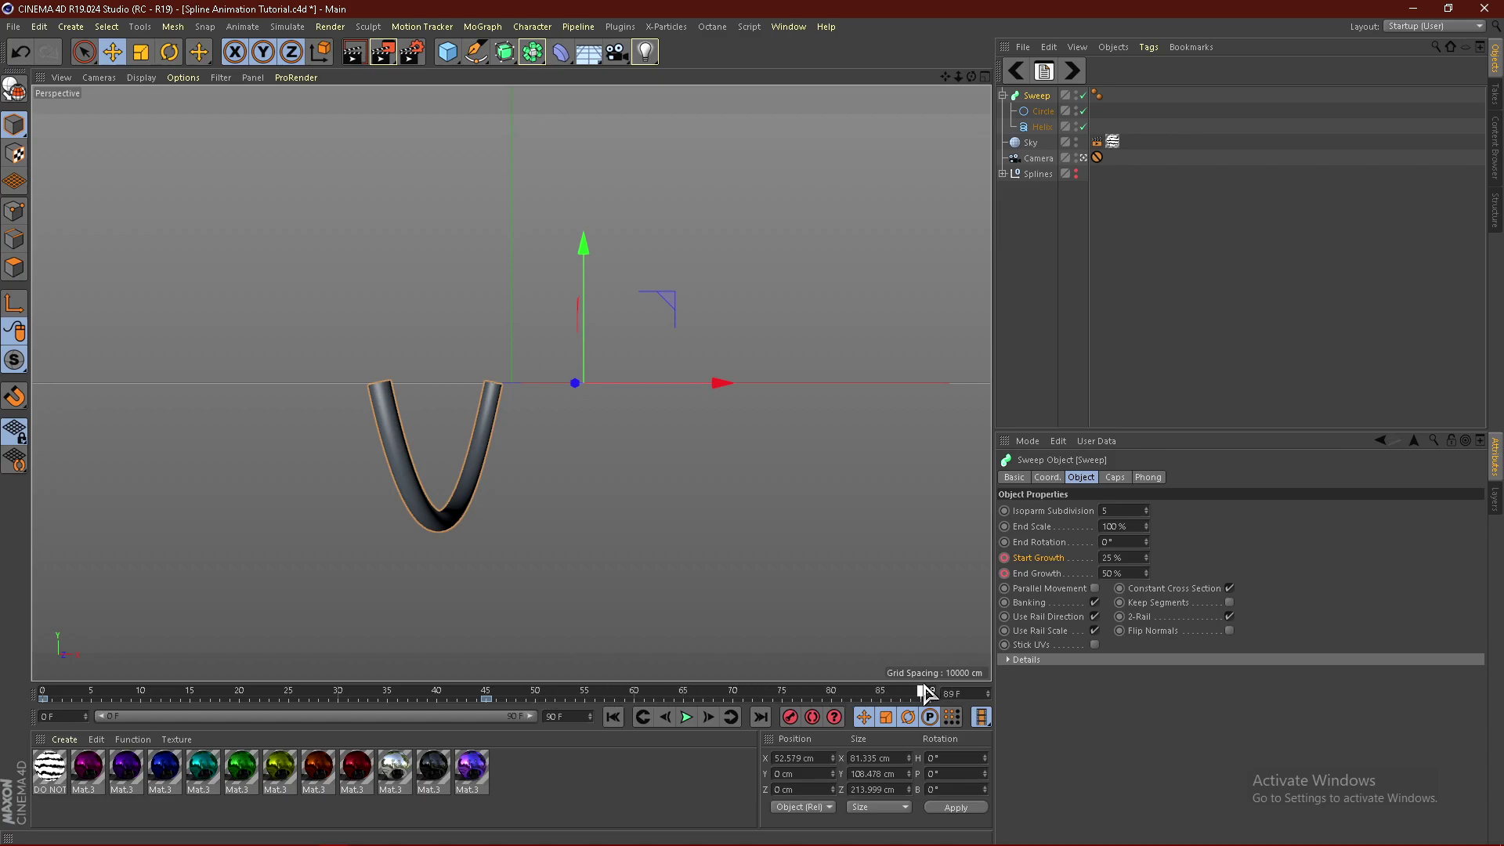
pyautogui.click(1133, 559)
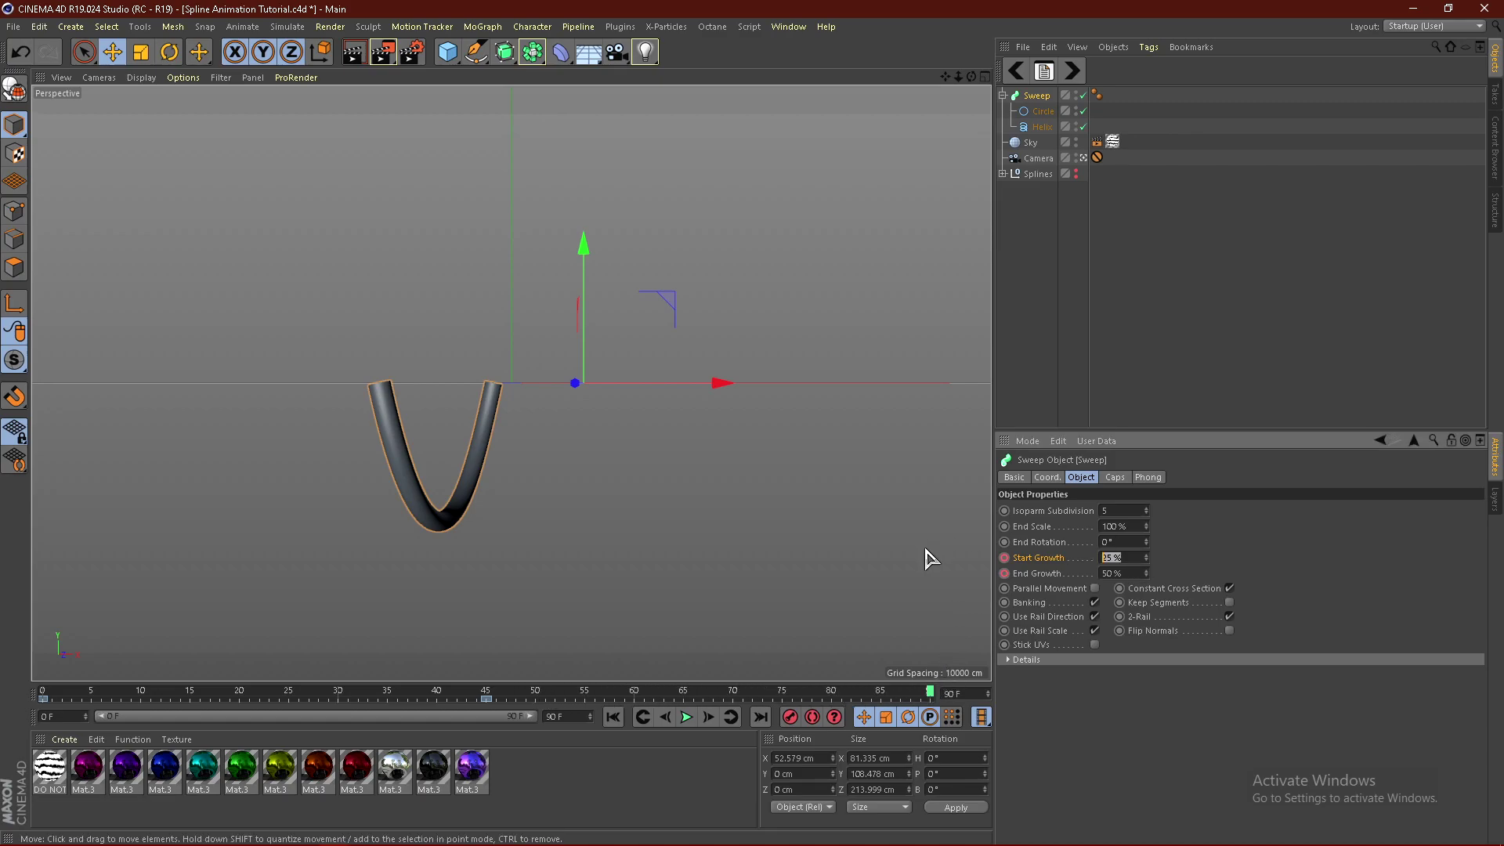
pyautogui.write('100')
pyautogui.press('Tab')
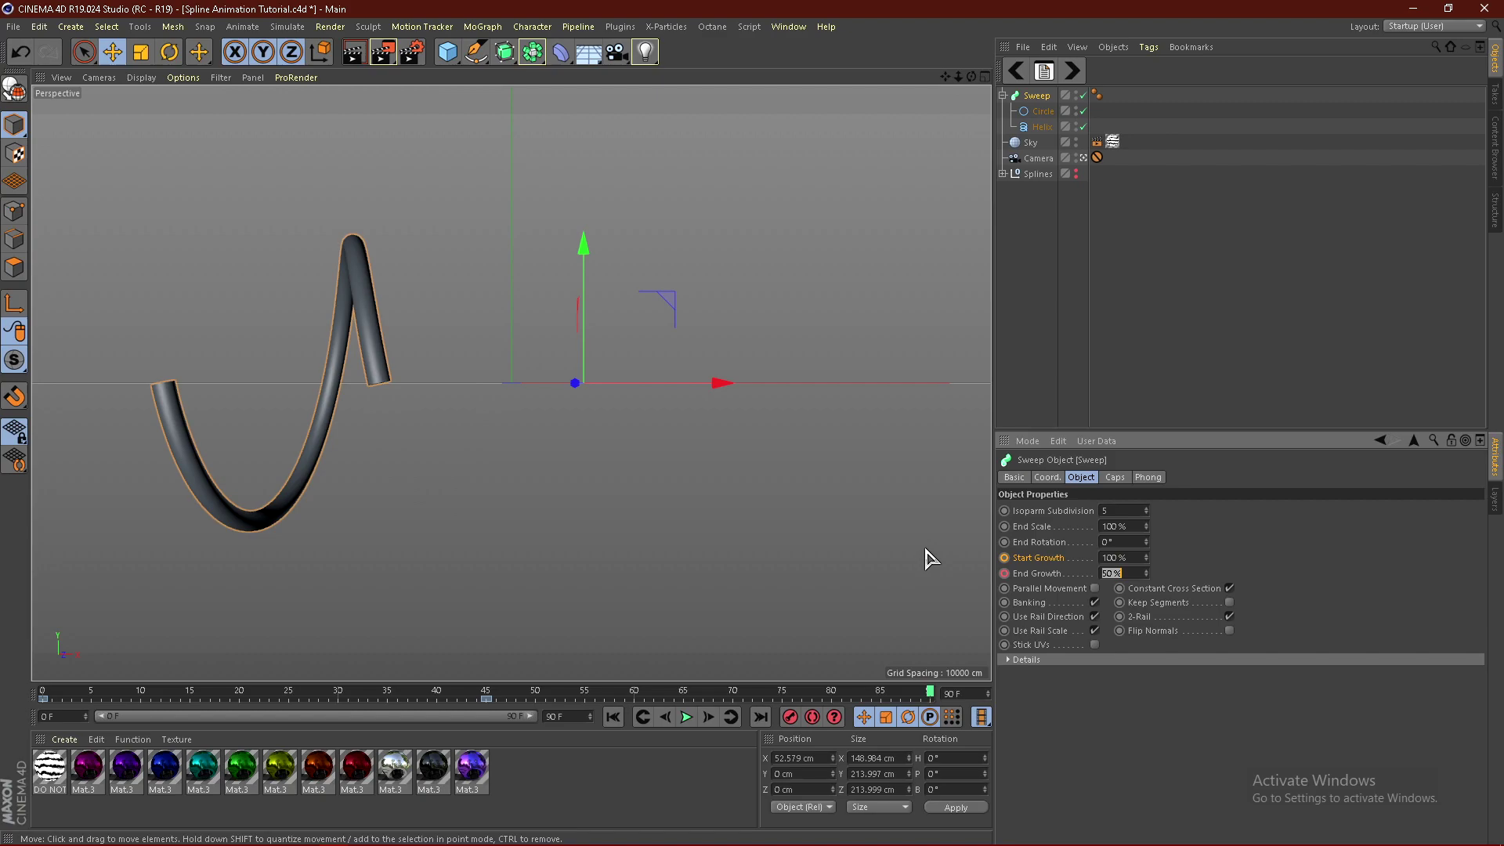
pyautogui.write('100')
pyautogui.press('Return')
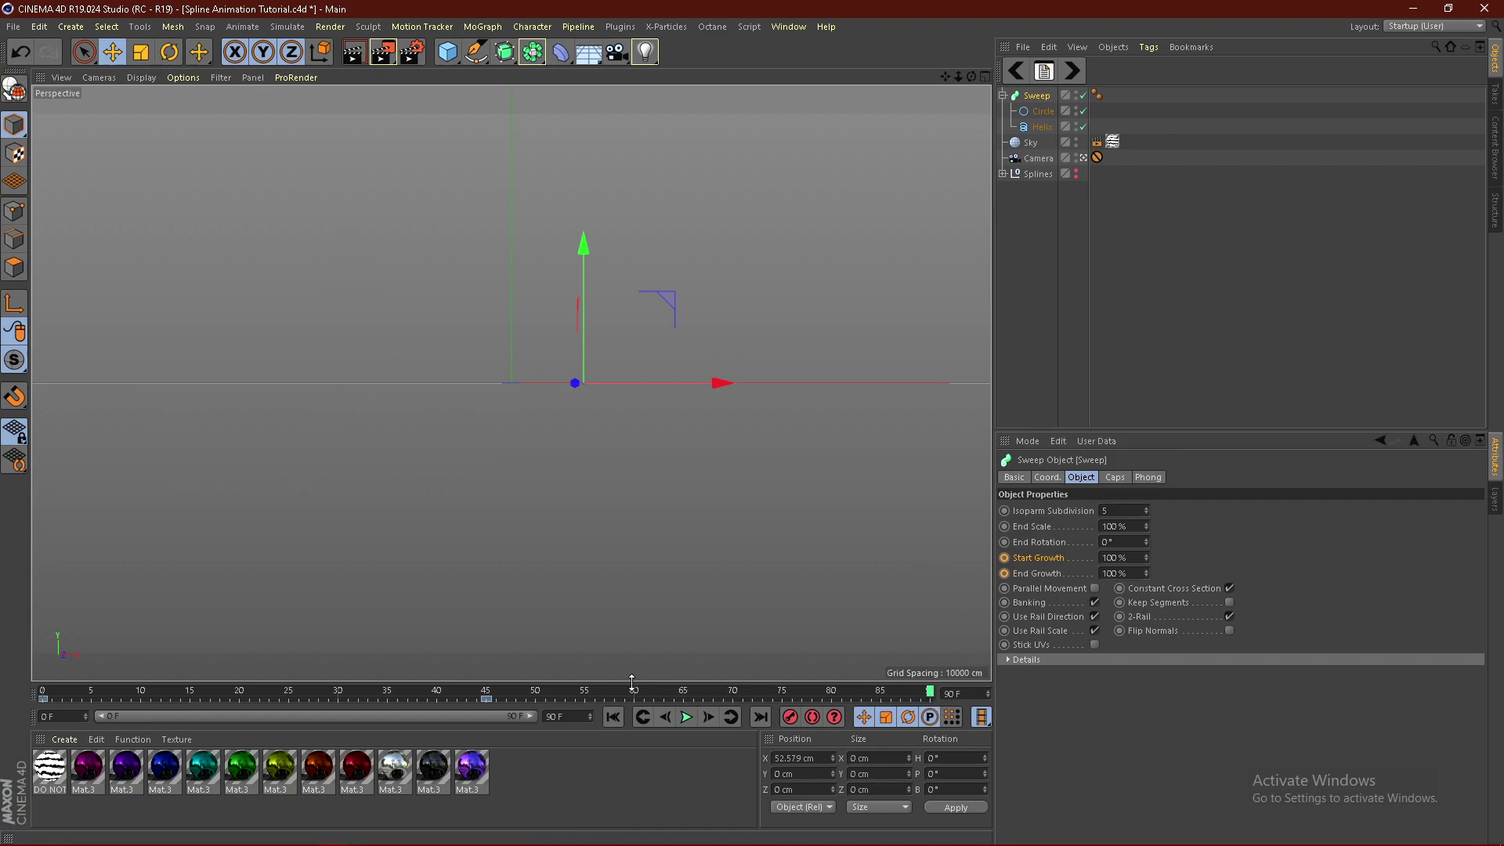
pyautogui.click(1005, 577)
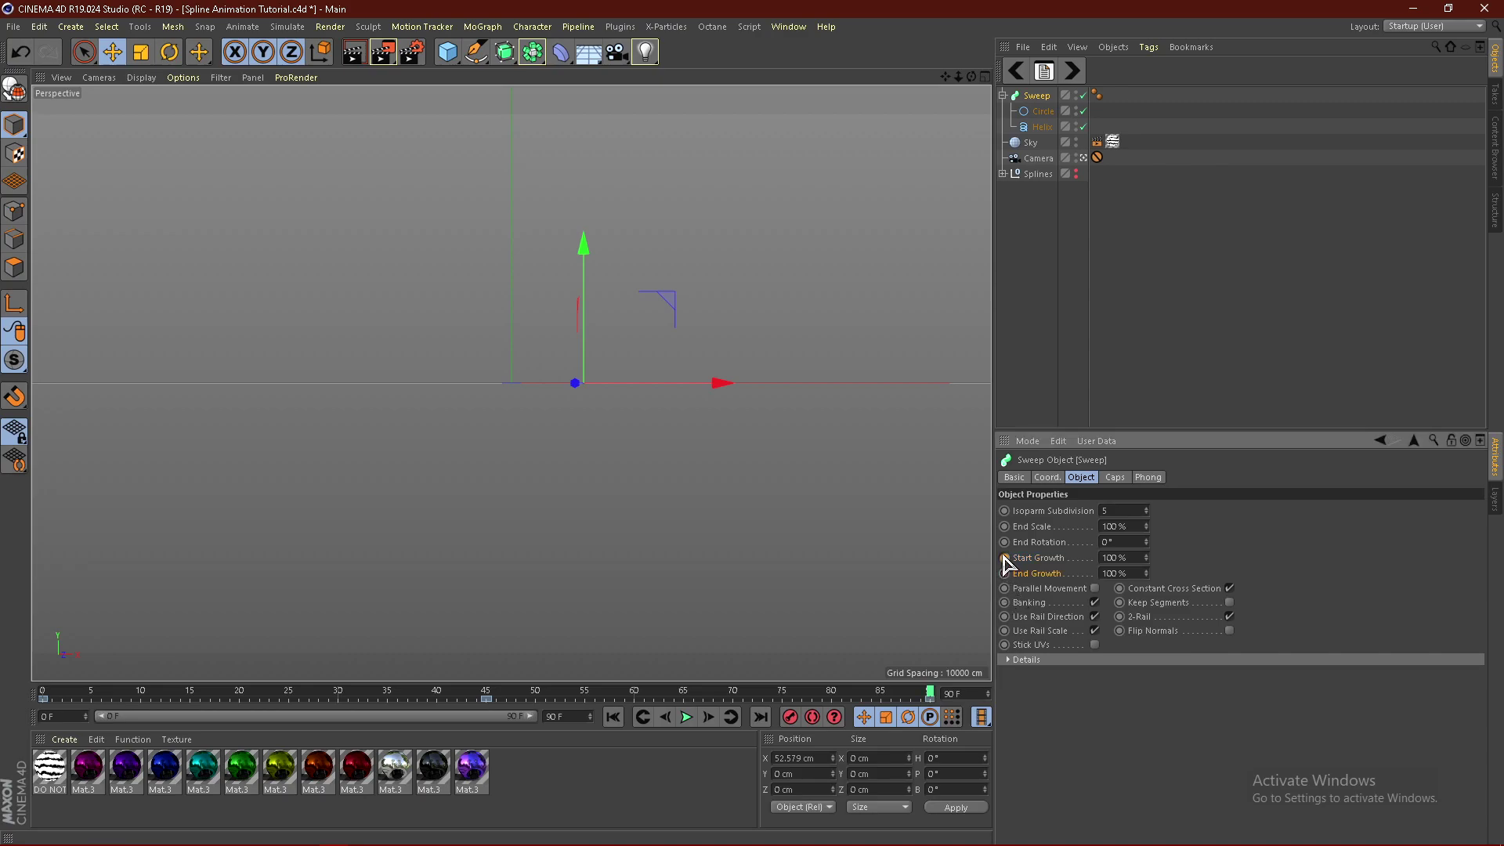
pyautogui.moveTo(930, 693); pyautogui.dragTo(53, 704)
pyautogui.press('F8')
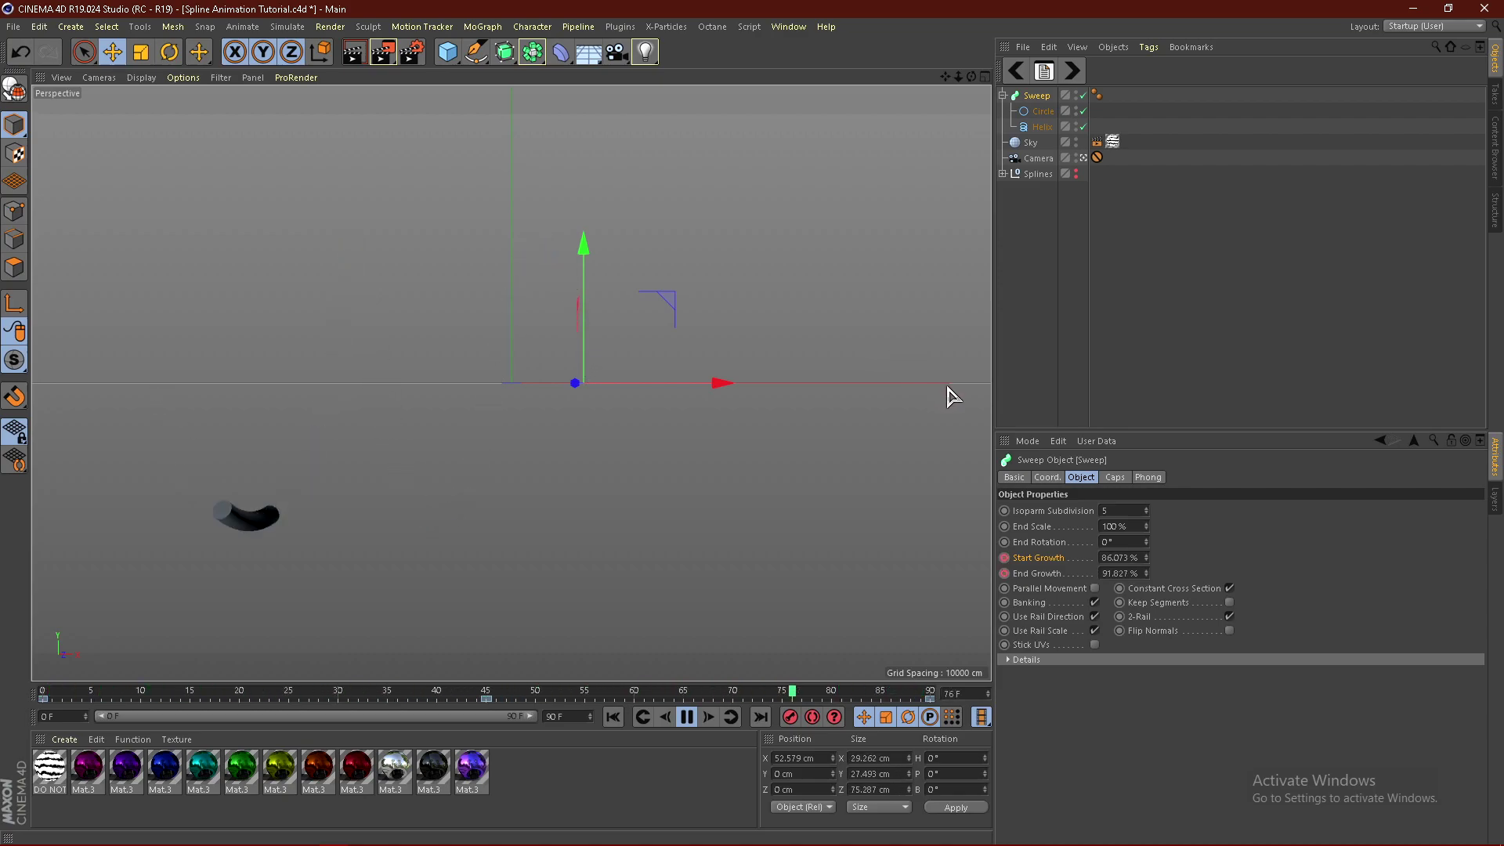
pyautogui.press('F8')
pyautogui.moveTo(908, 689); pyautogui.dragTo(4, 646)
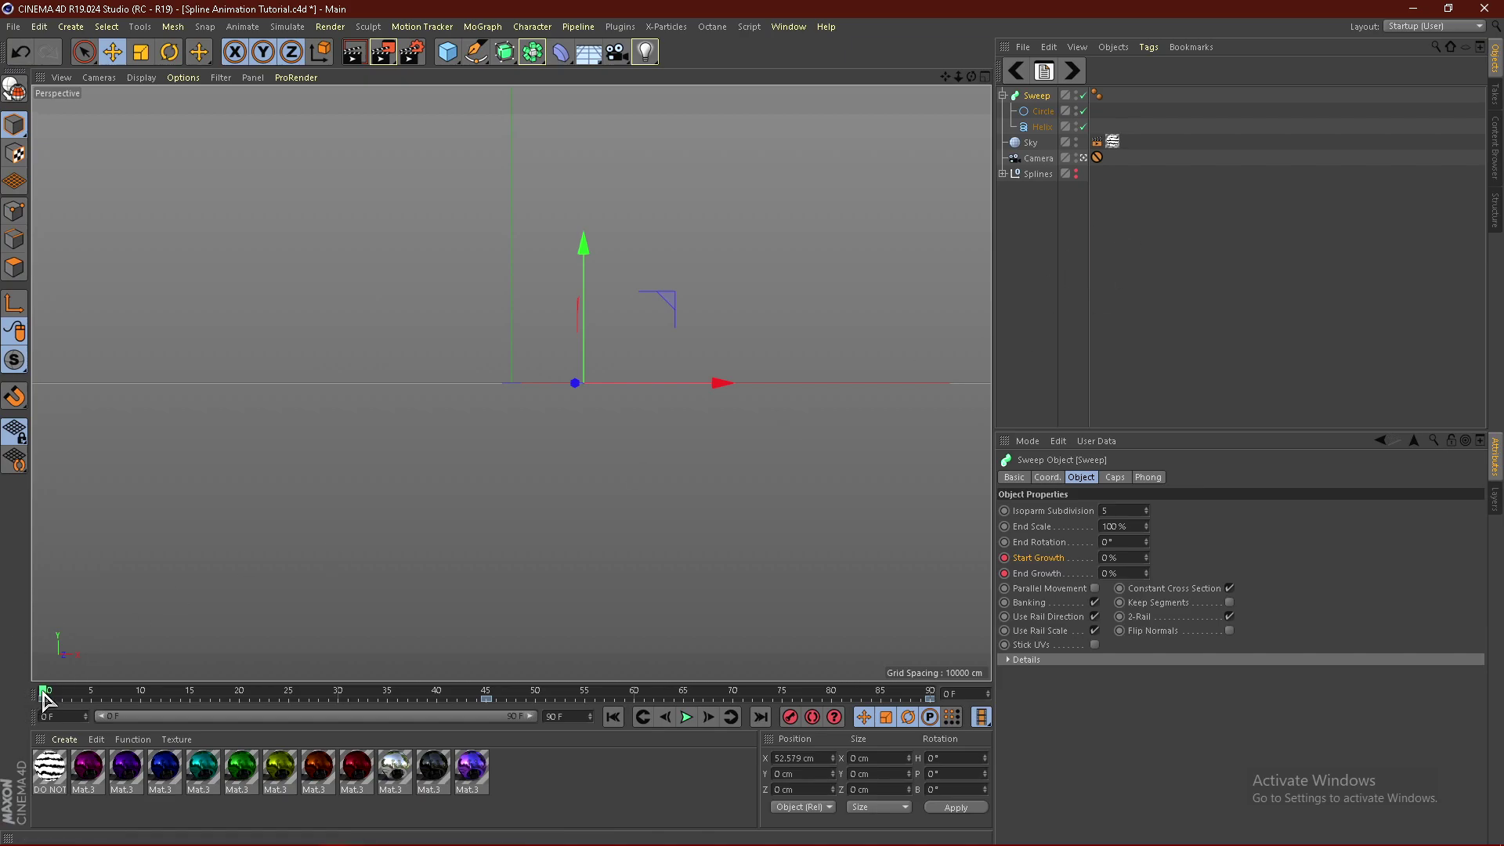
pyautogui.moveTo(45, 700); pyautogui.dragTo(916, 634)
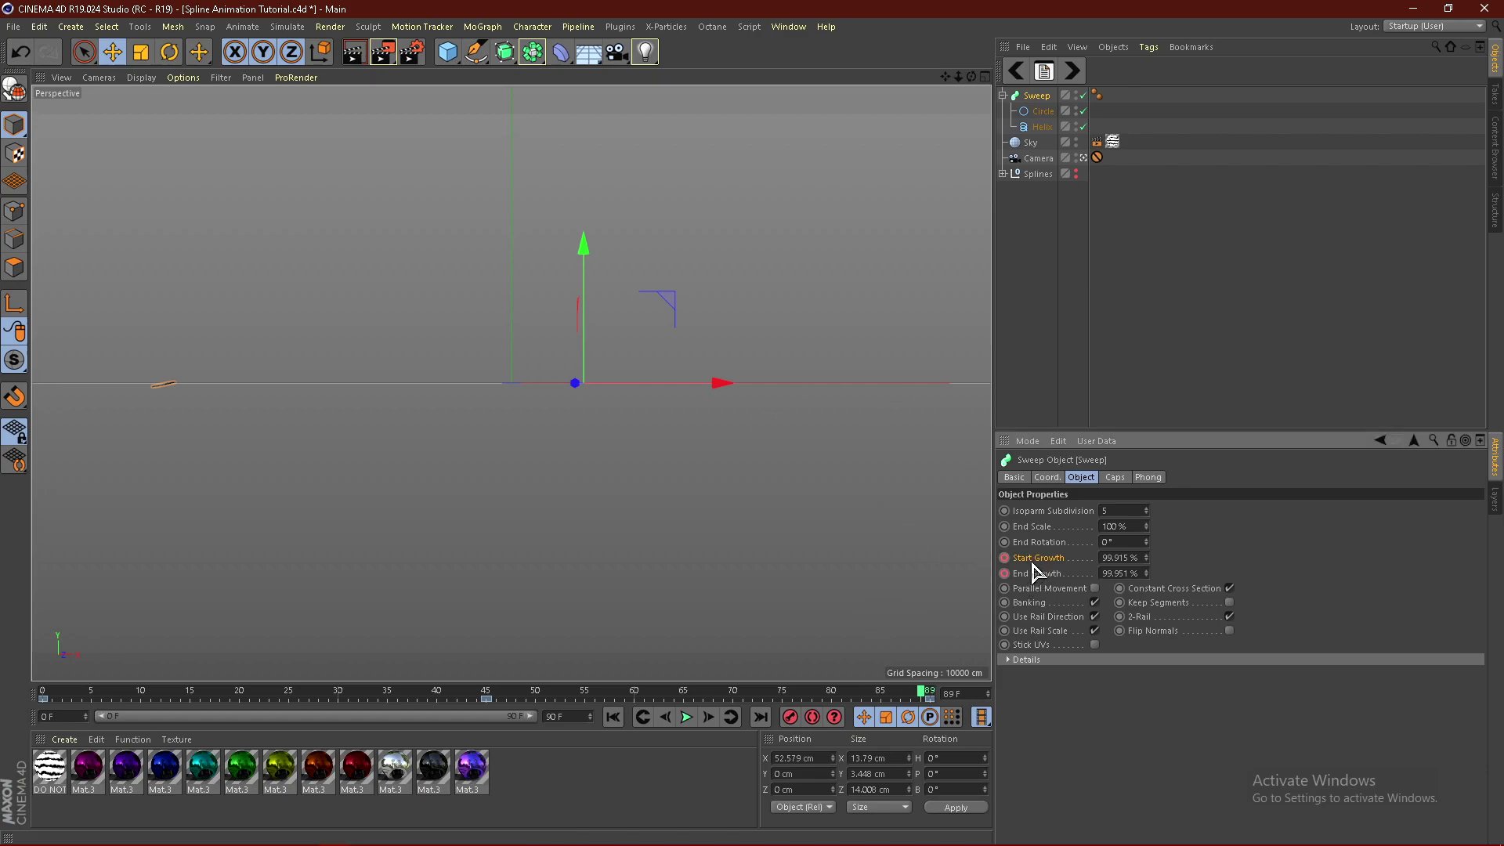
pyautogui.press('g')
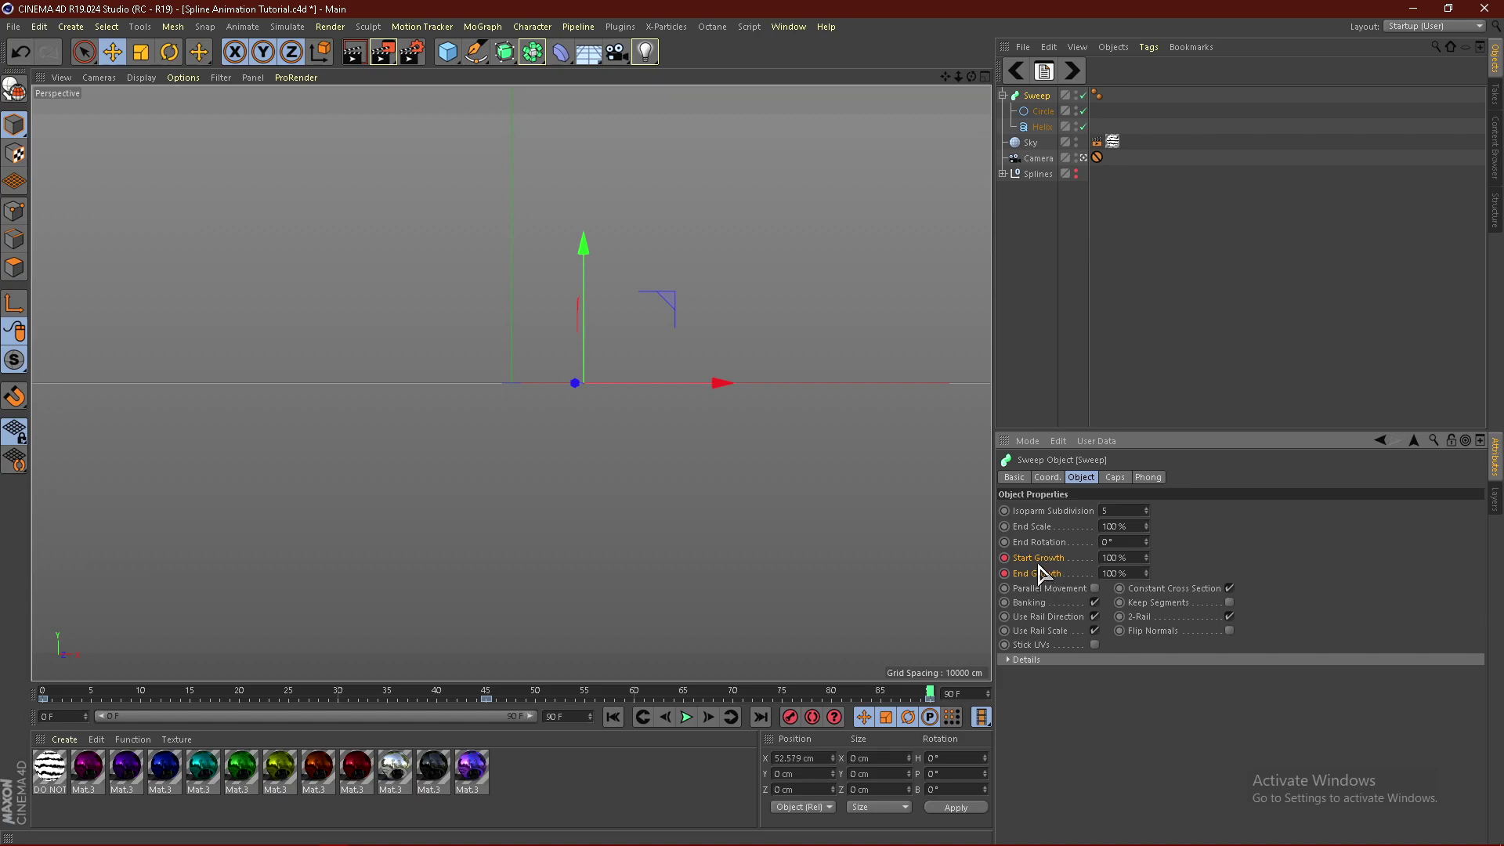
pyautogui.rightClick(1037, 565)
# Select all growth keys in the F-Curve view and stretch their tangents to ±5.40 for steep S-curves.
pyautogui.moveTo(1072, 572)
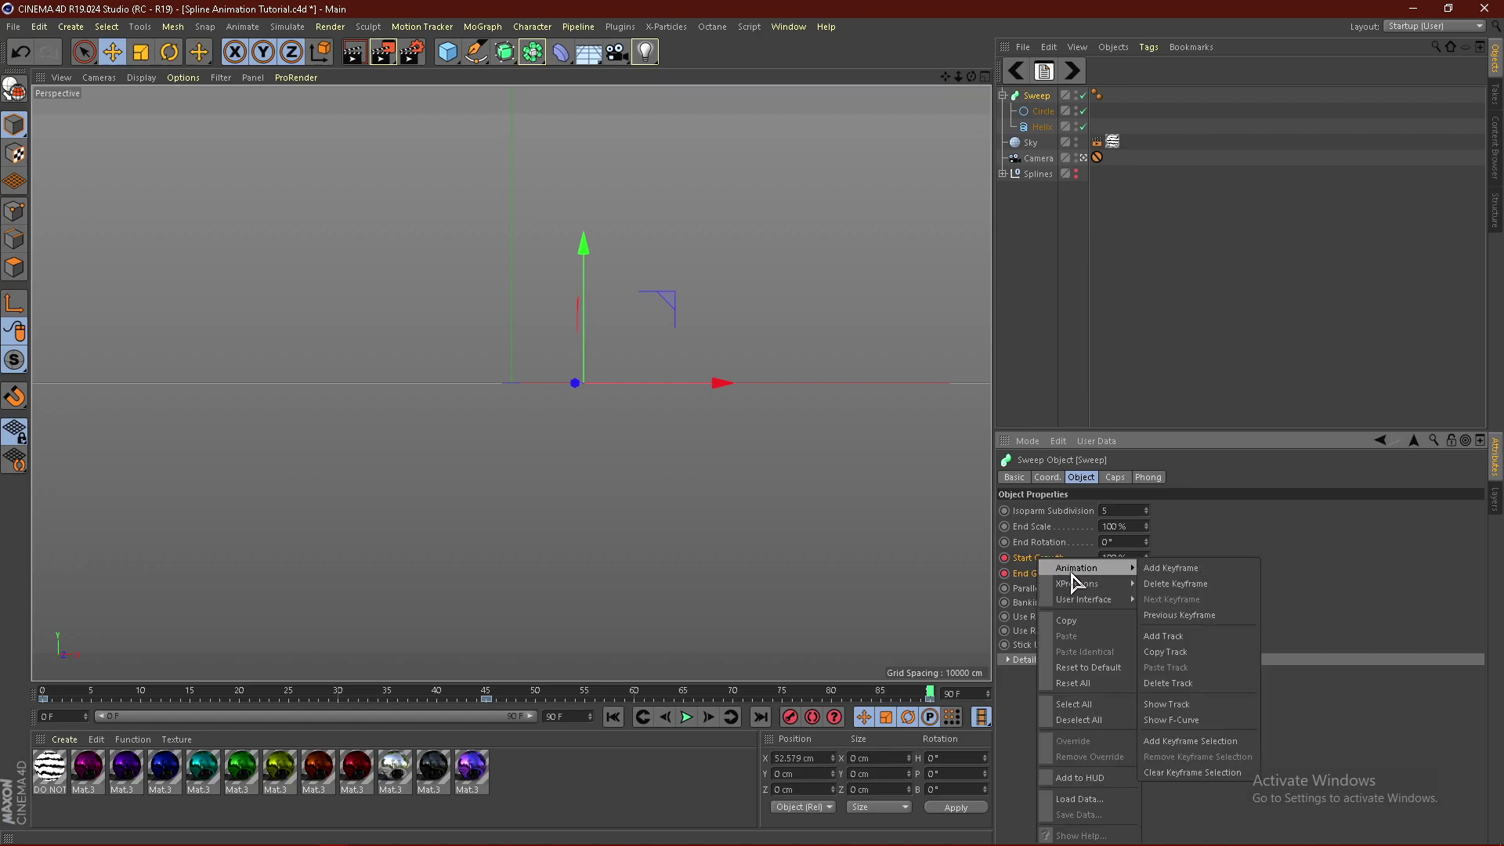
pyautogui.click(1228, 720)
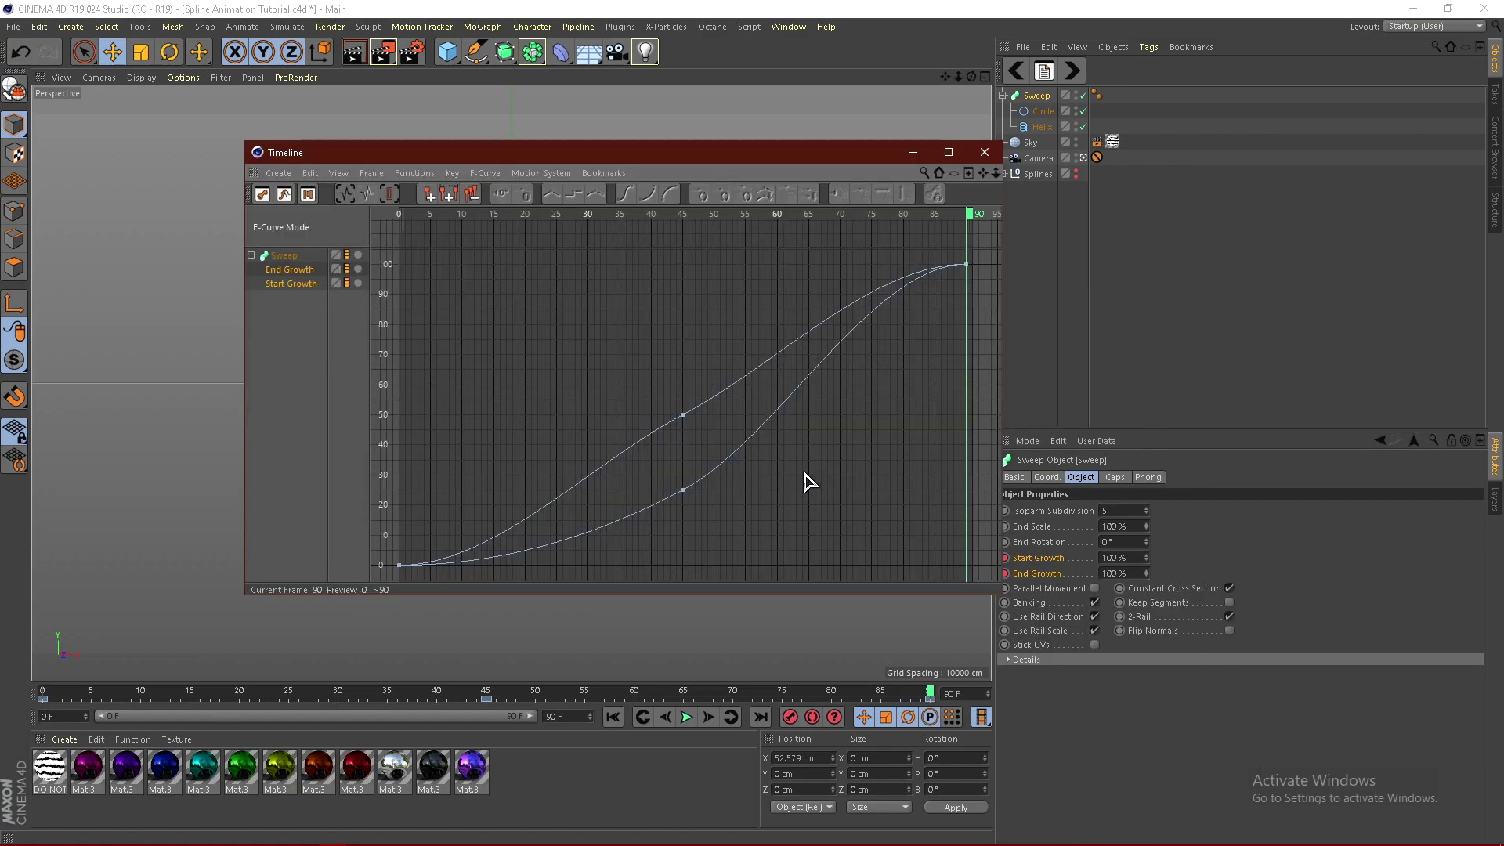
pyautogui.press('h')
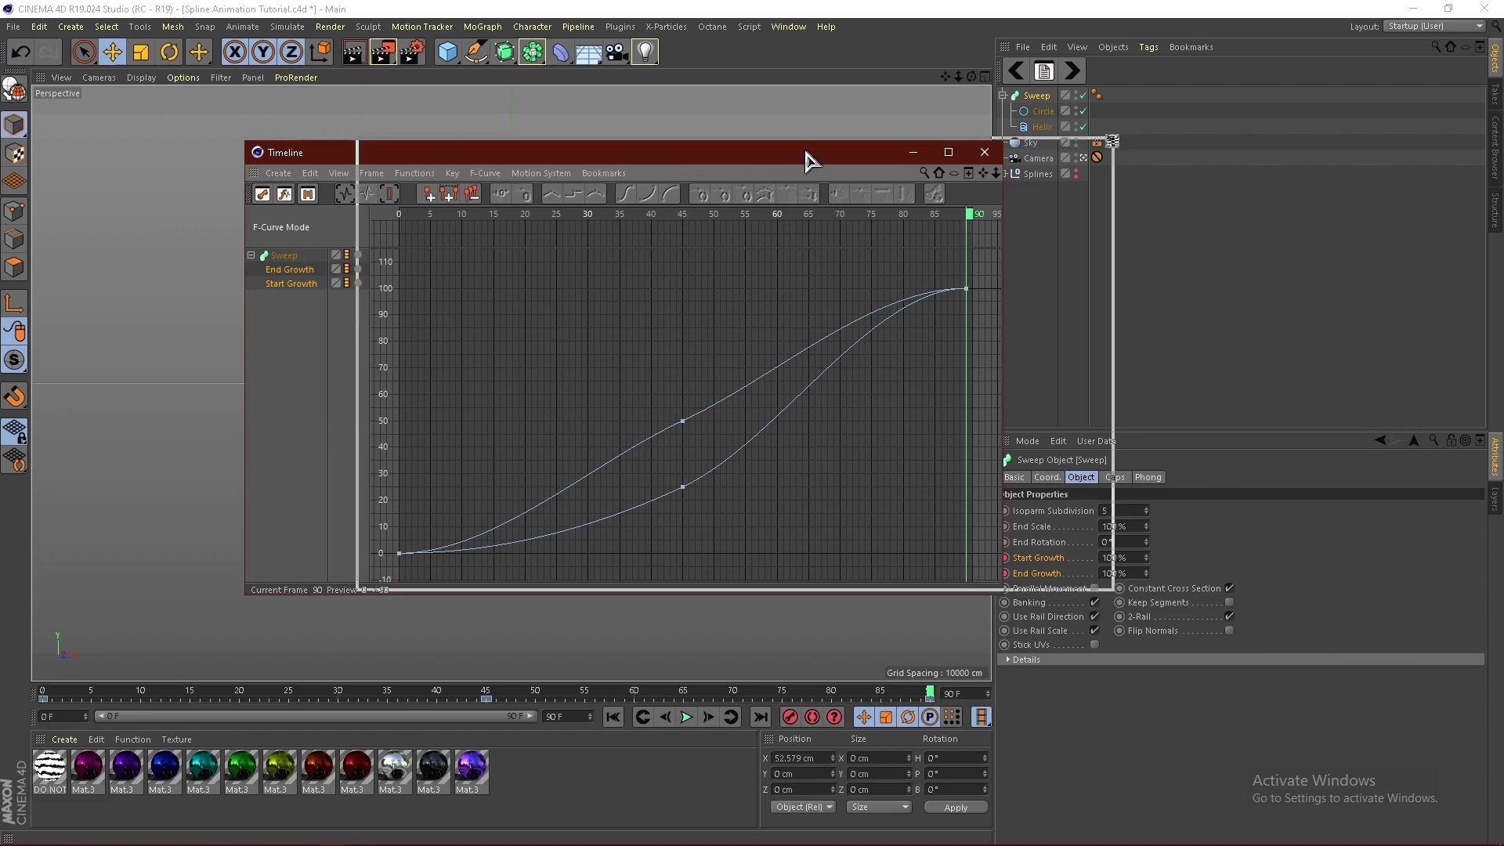
pyautogui.moveTo(696, 154); pyautogui.dragTo(805, 159)
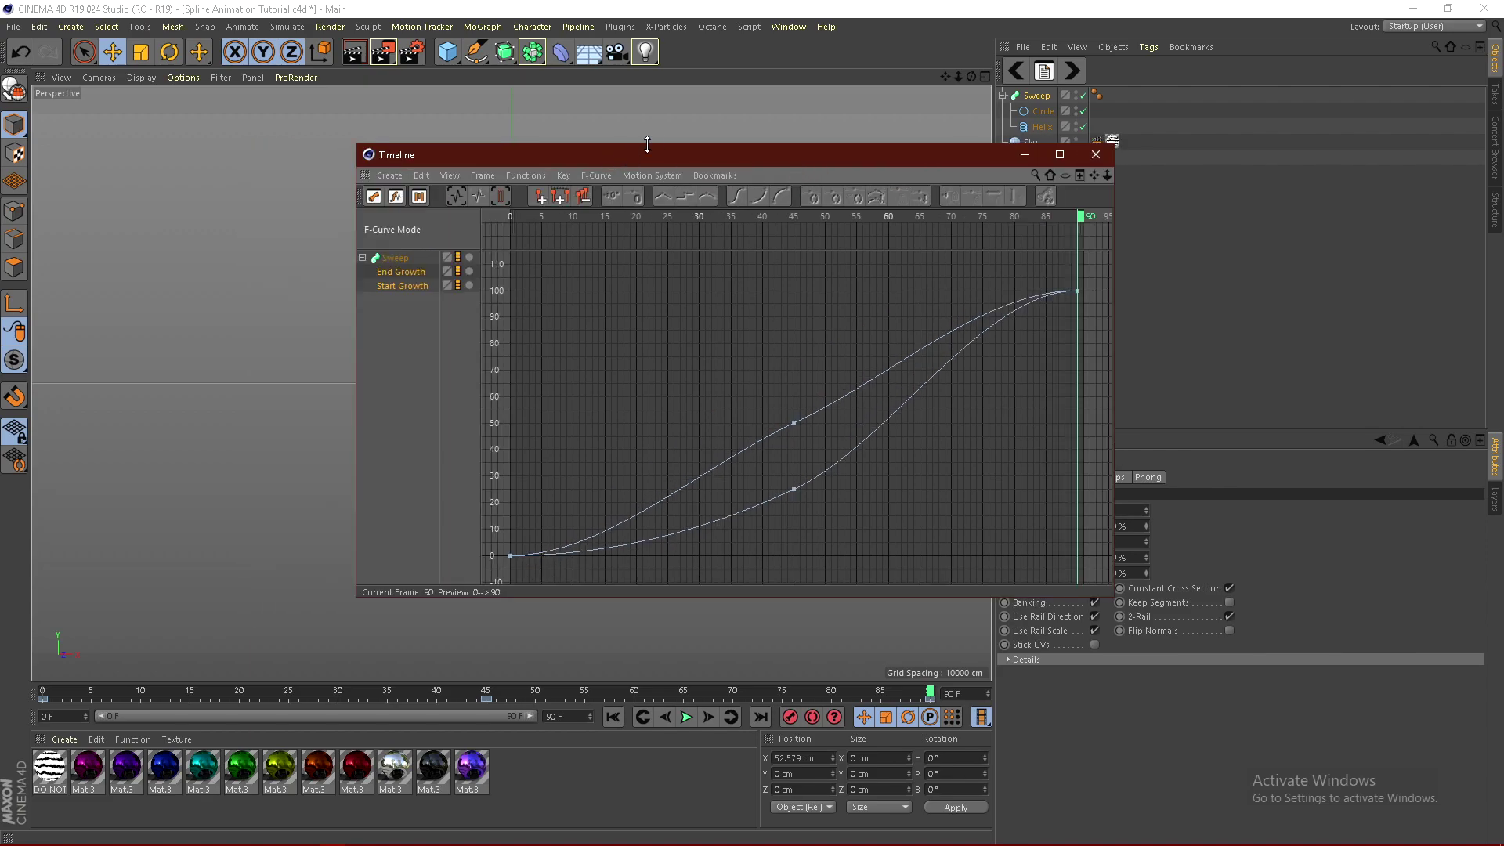
pyautogui.moveTo(689, 162); pyautogui.dragTo(668, 157)
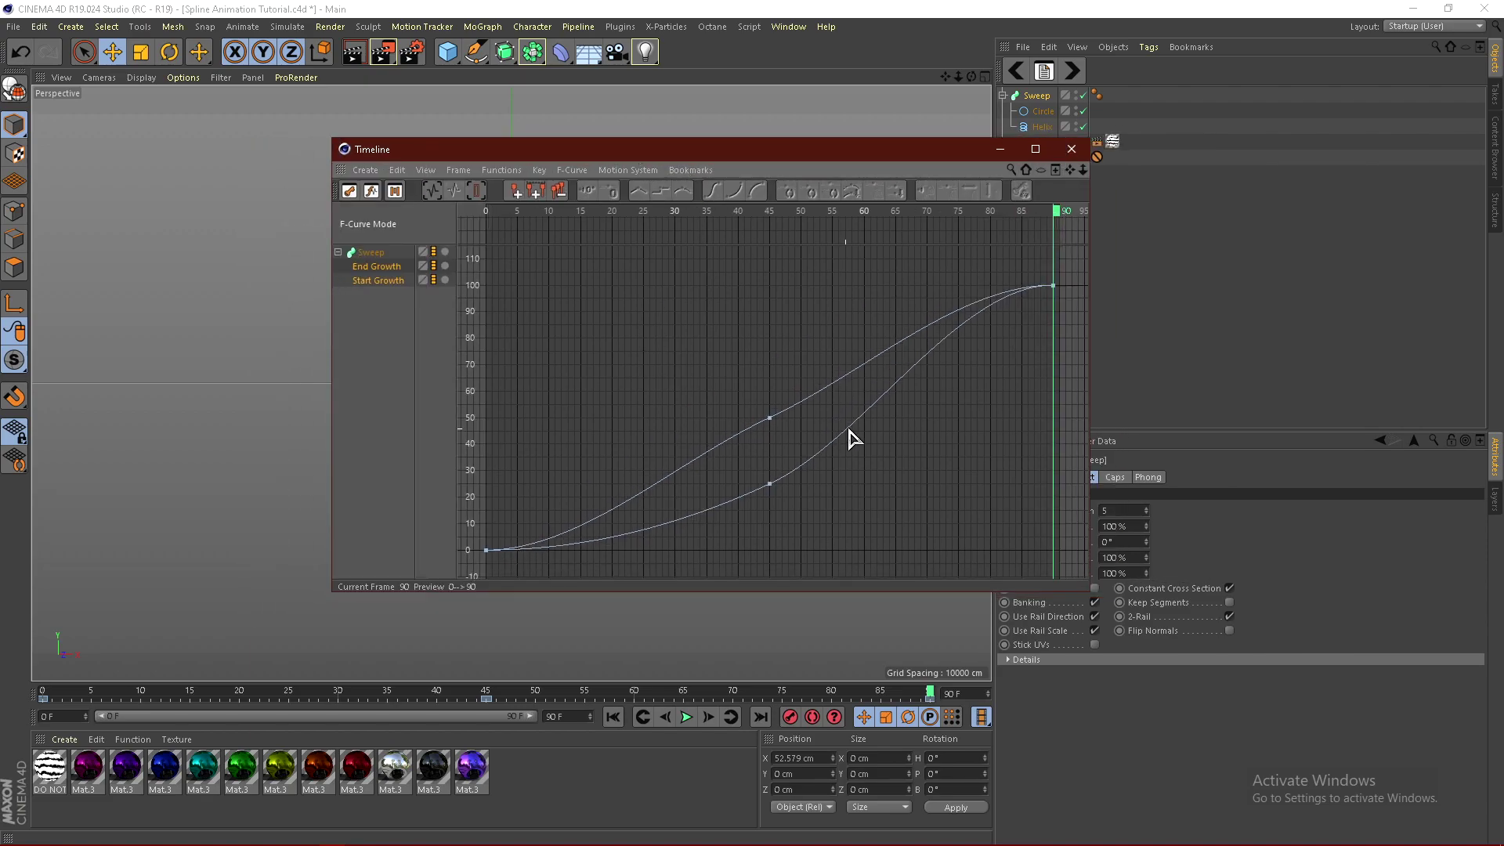
pyautogui.scroll(-1, 898, 382)
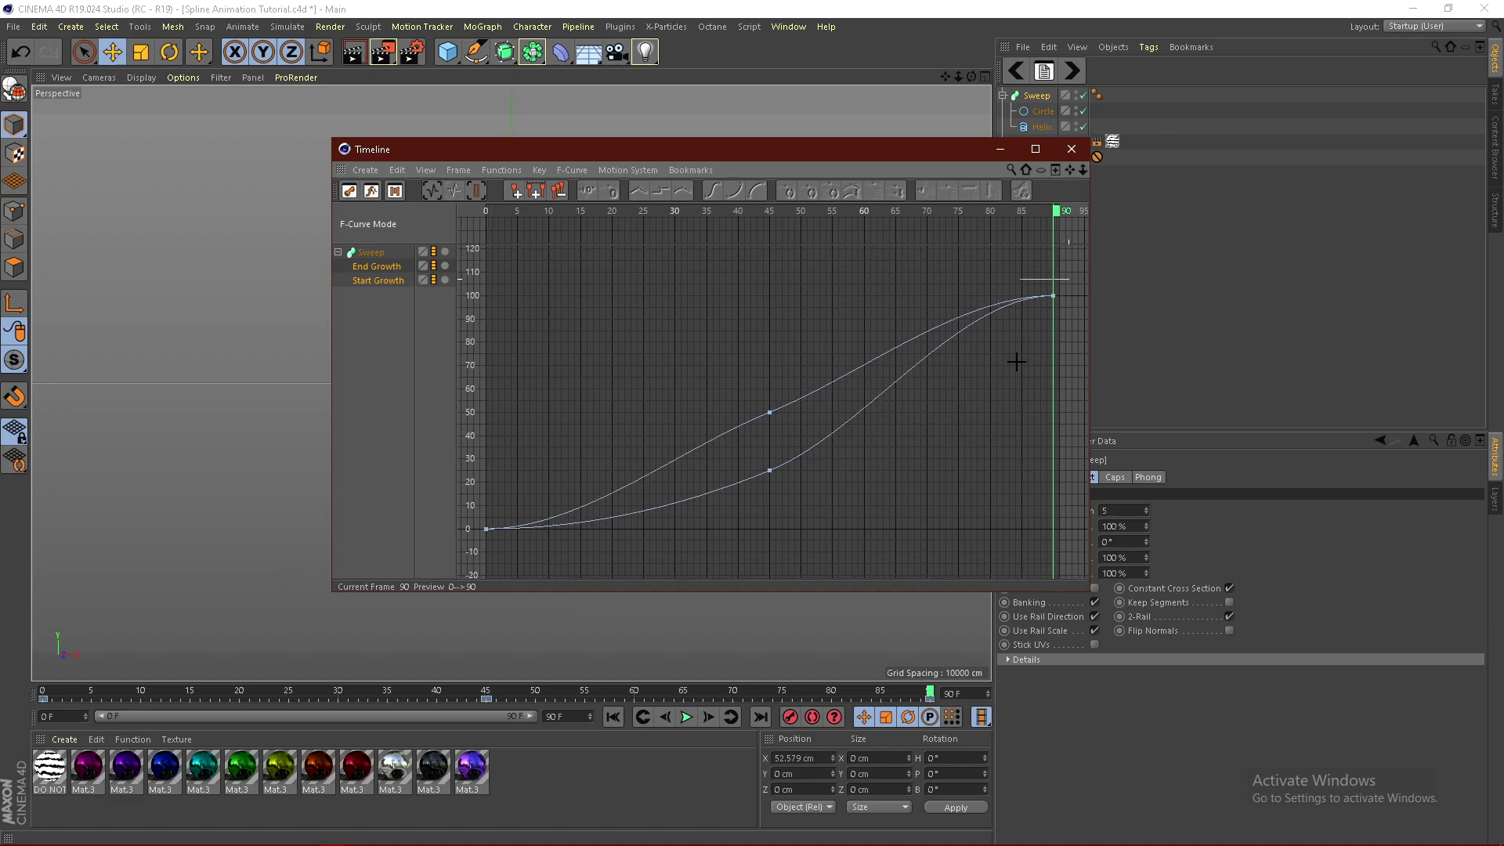
pyautogui.moveTo(1016, 361); pyautogui.dragTo(478, 579)
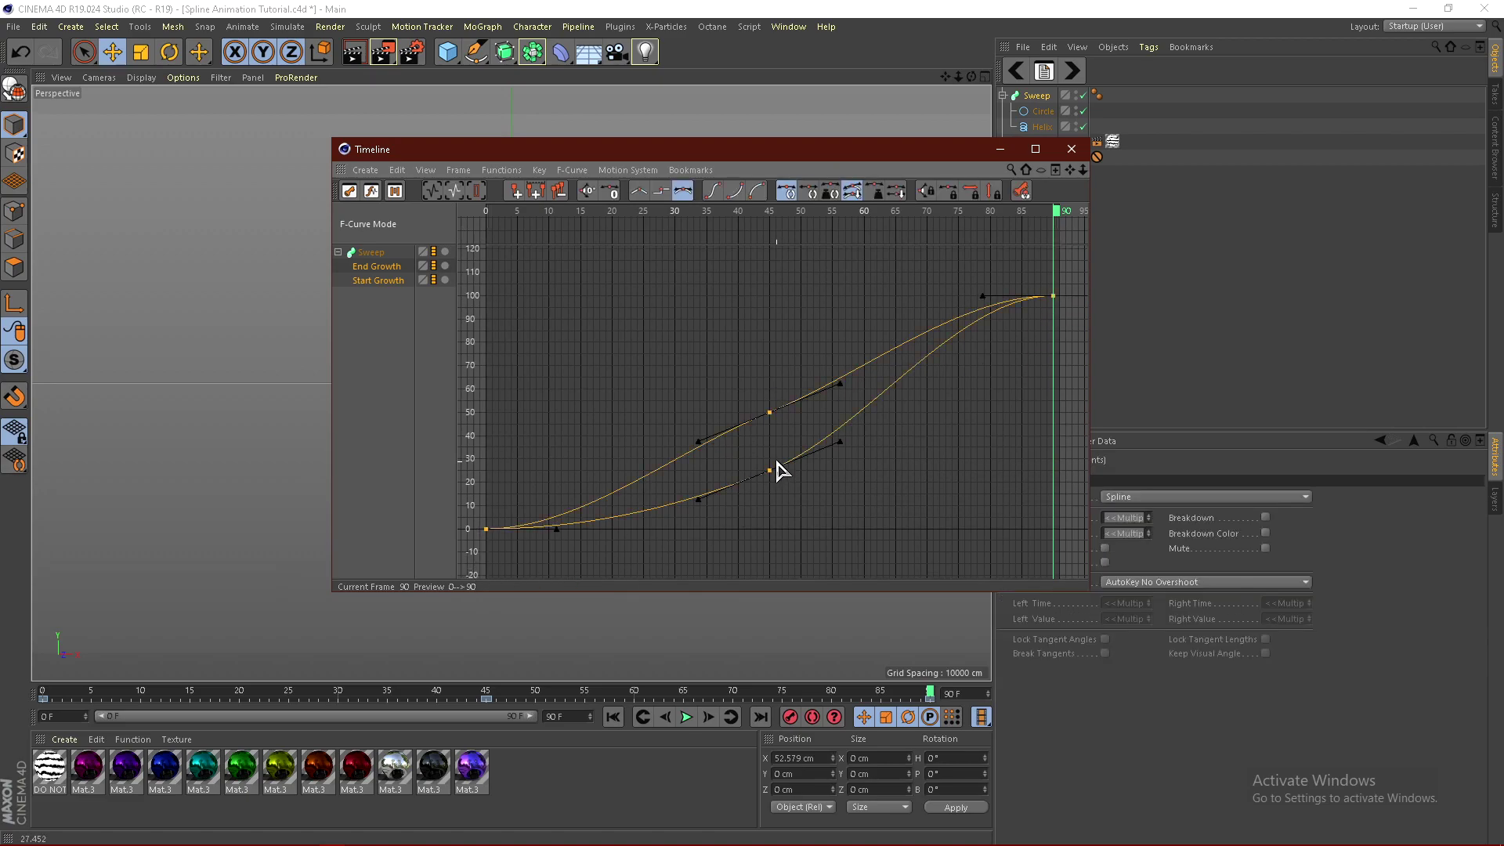
pyautogui.moveTo(841, 450); pyautogui.dragTo(806, 403)
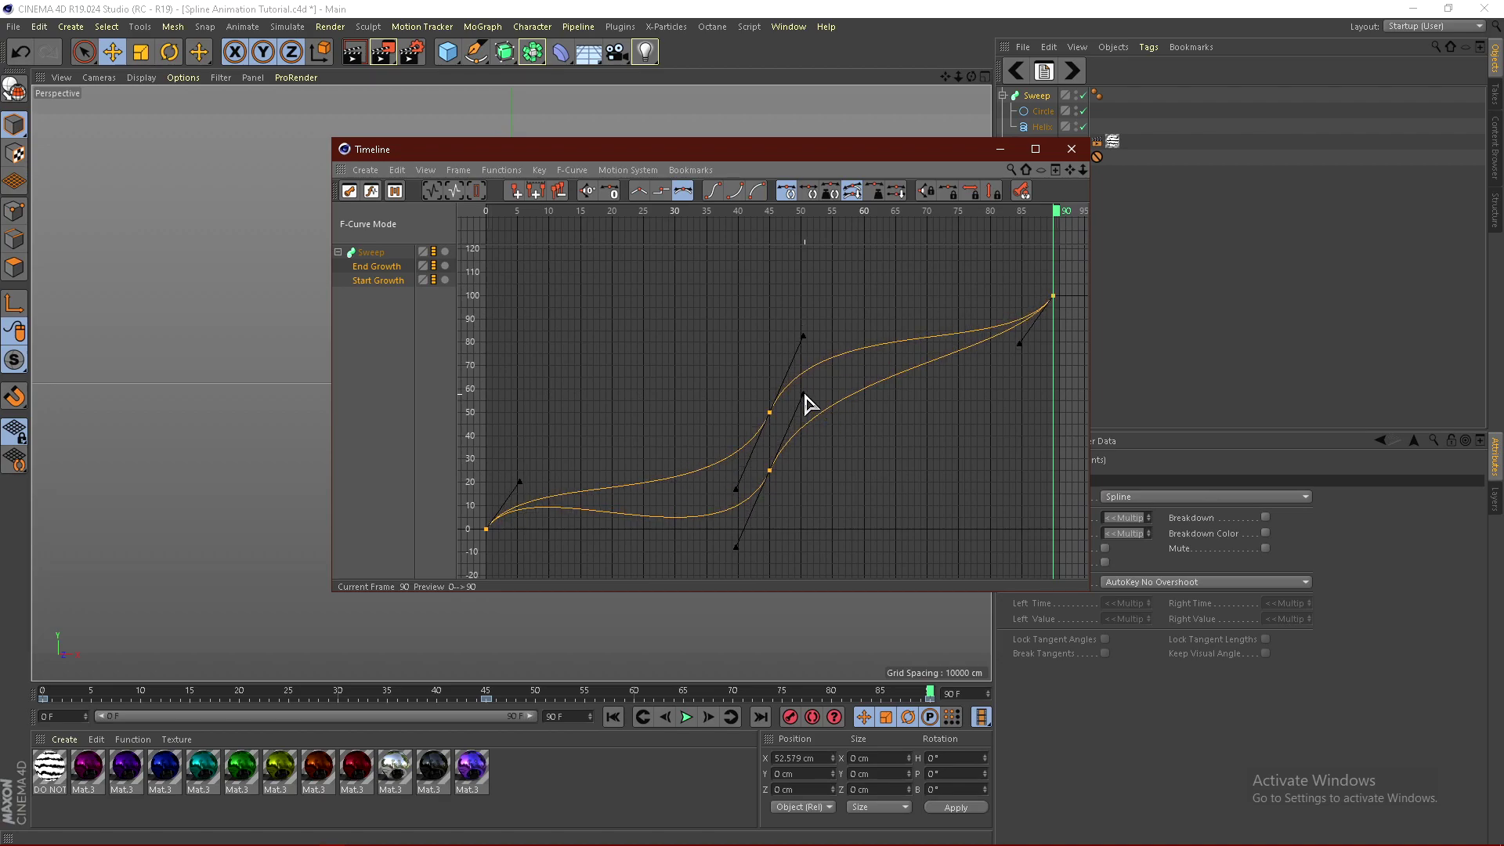
pyautogui.click(996, 149)
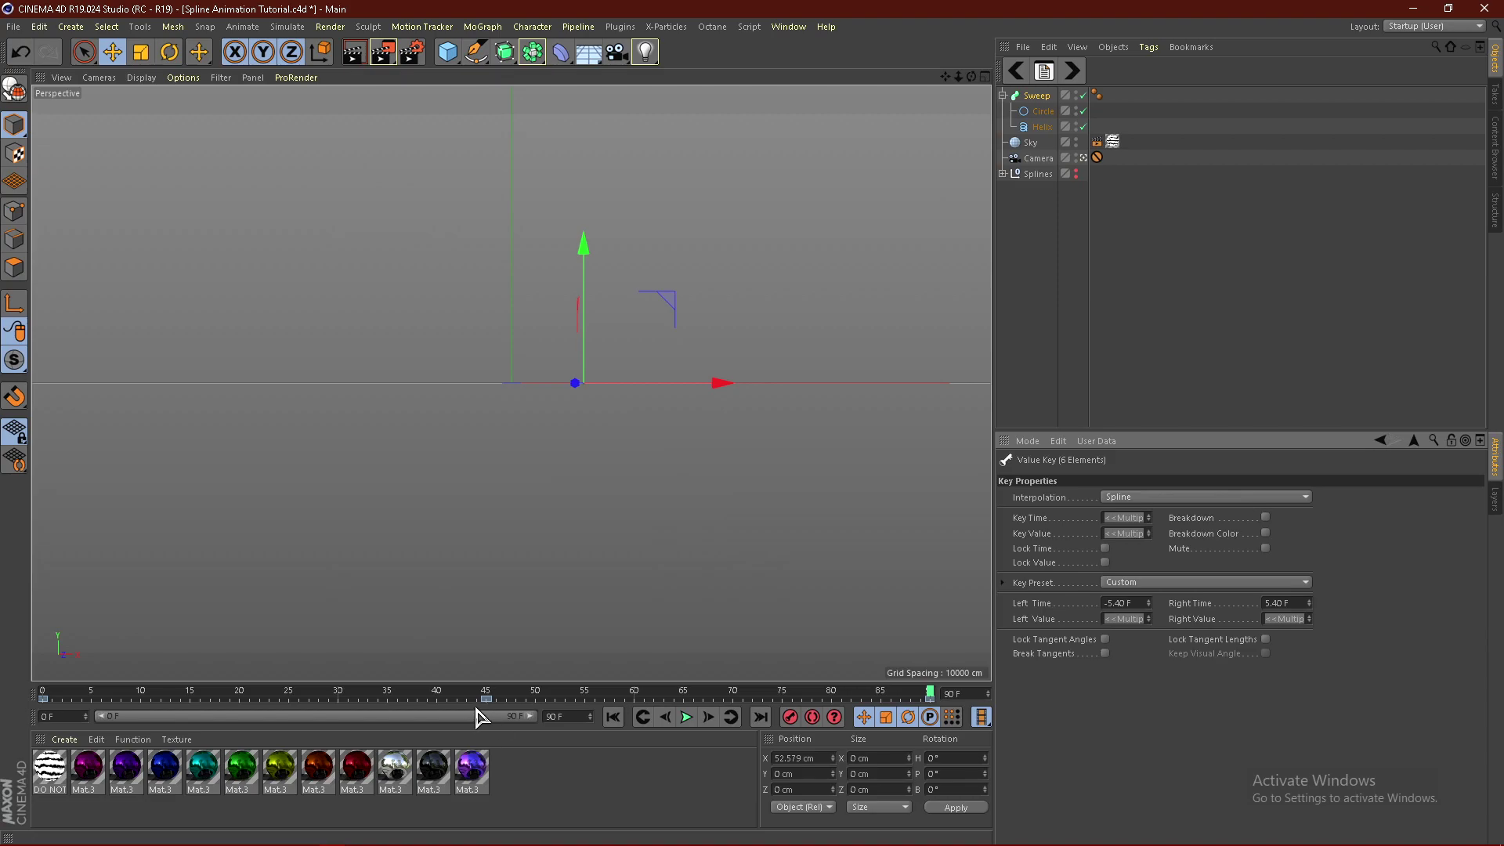
# Play the growth animation from frame 0, pause at frame 50, and restore the Timeline window.
pyautogui.moveTo(929, 689); pyautogui.dragTo(10, 686)
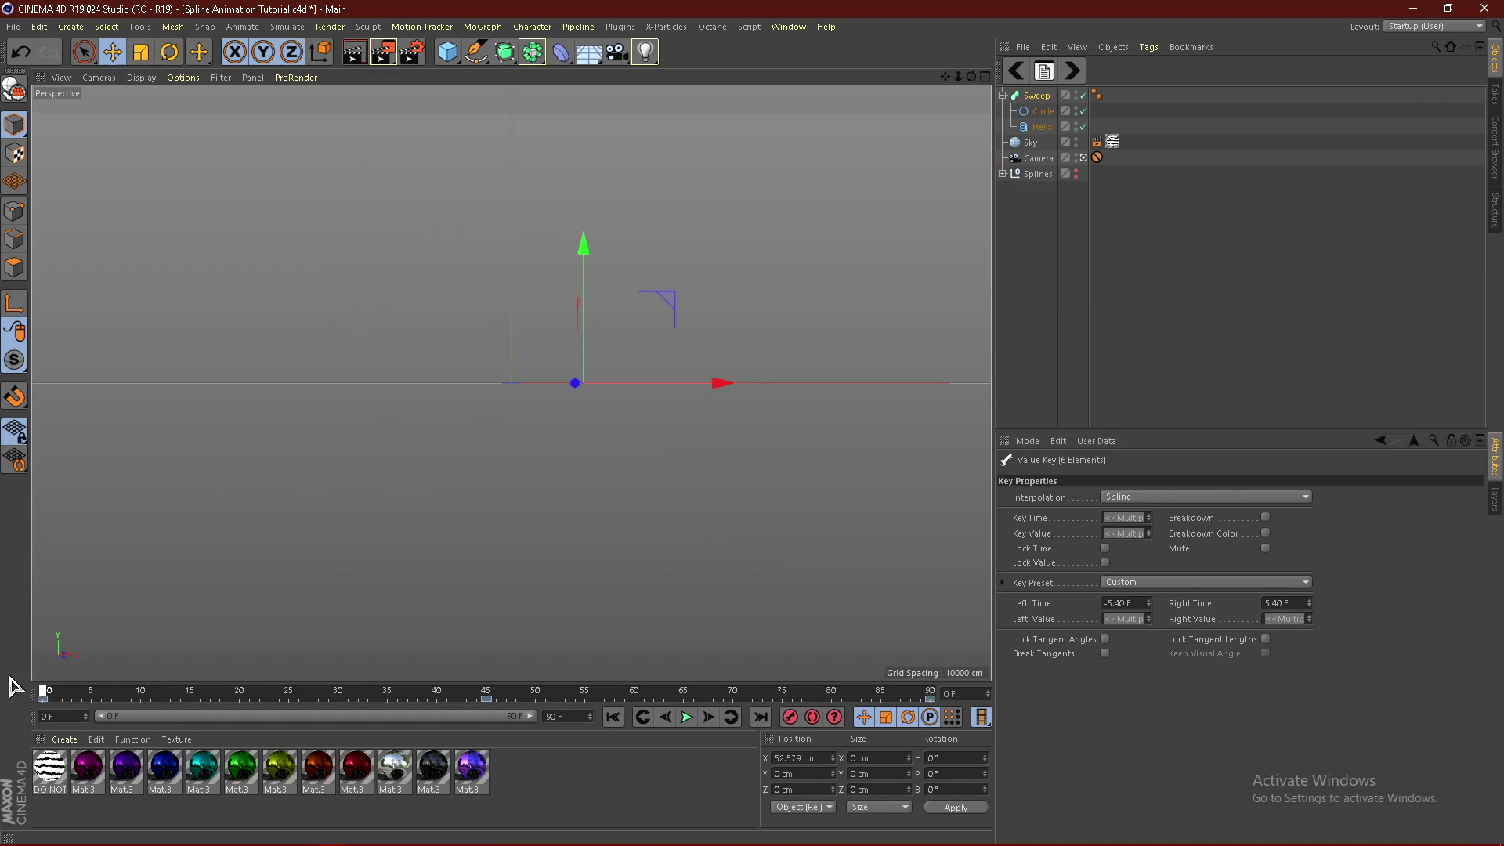
pyautogui.click(692, 719)
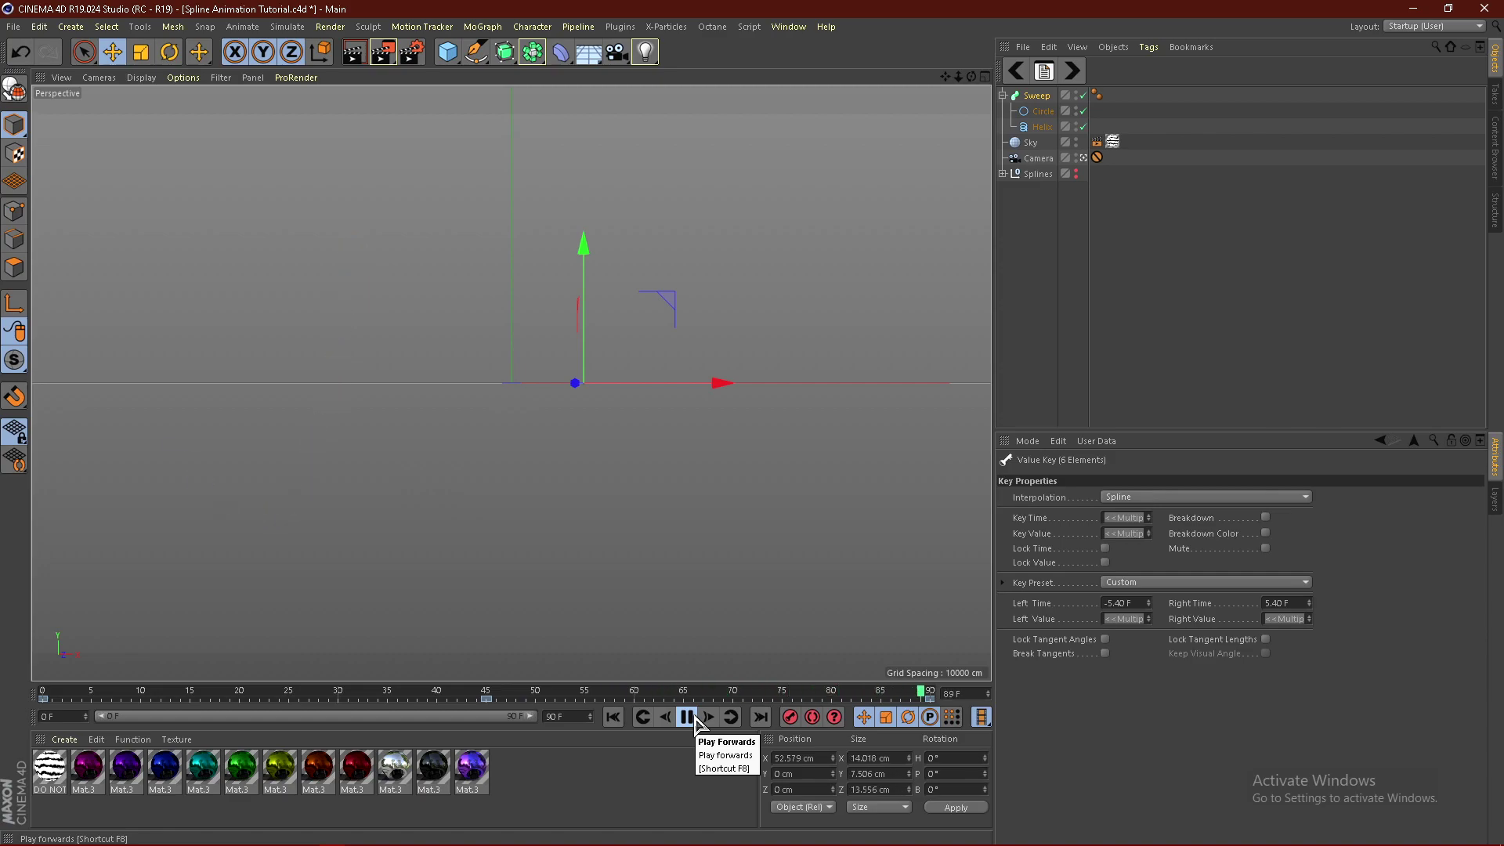
pyautogui.click(687, 717)
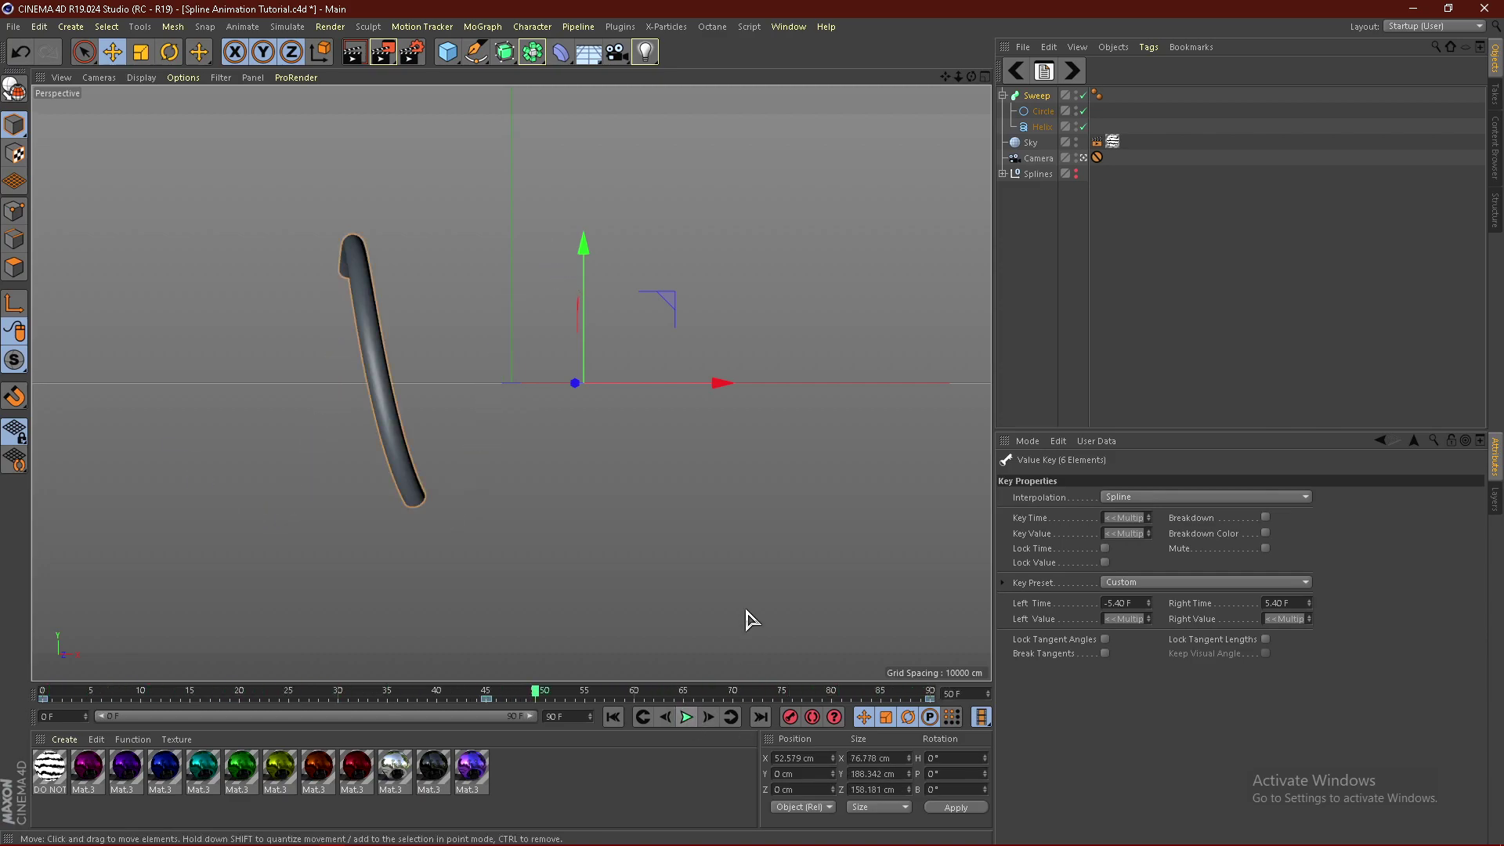
pyautogui.moveTo(333, 835)
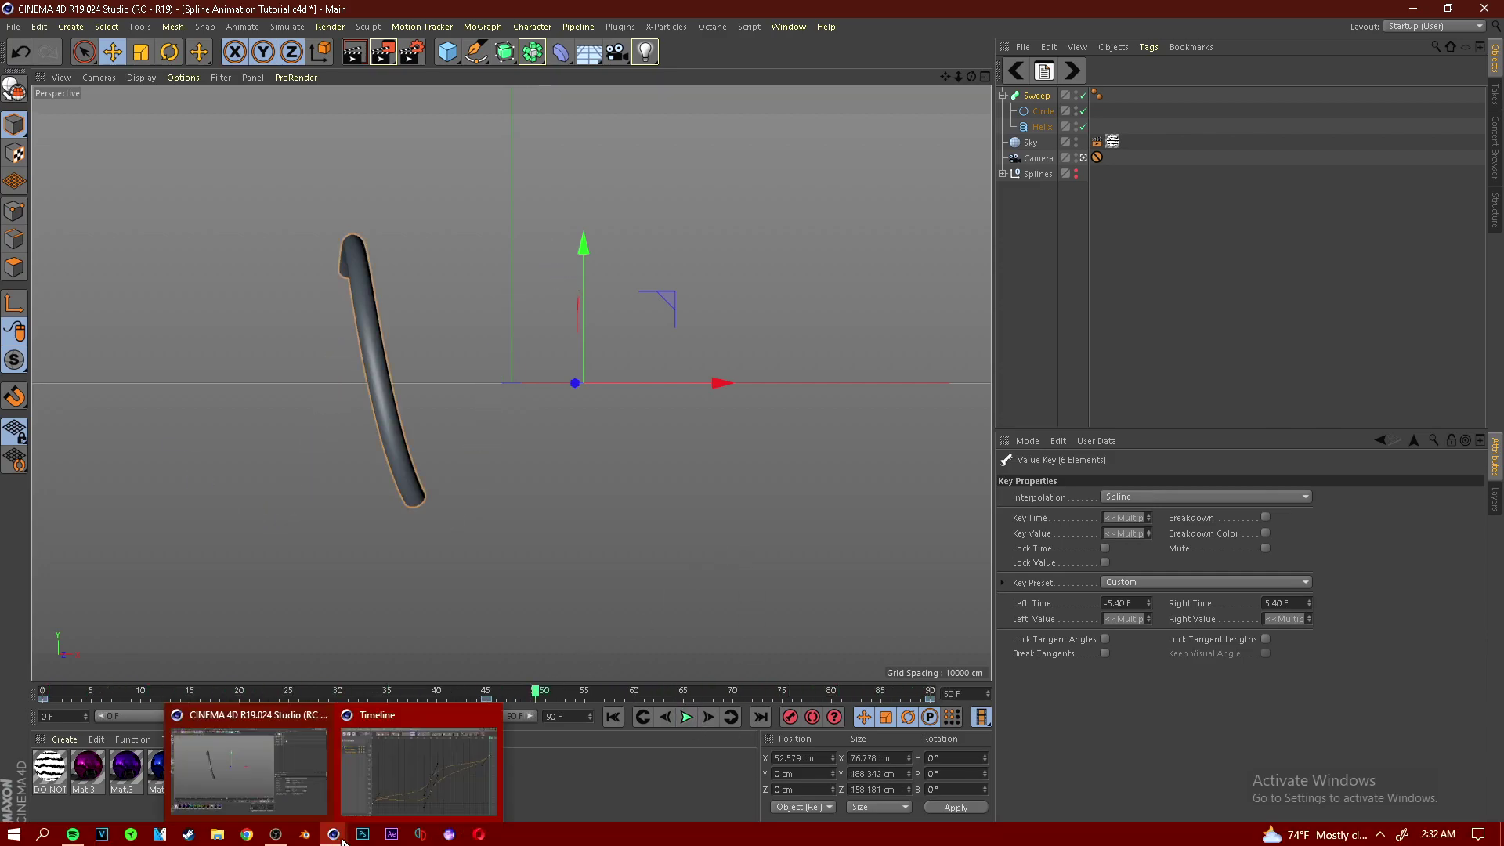
pyautogui.click(403, 789)
# Undo the steep tangents and experiment with the Start Growth key's tangent, undoing each change.
pyautogui.hotkey('ctrl', 'z')
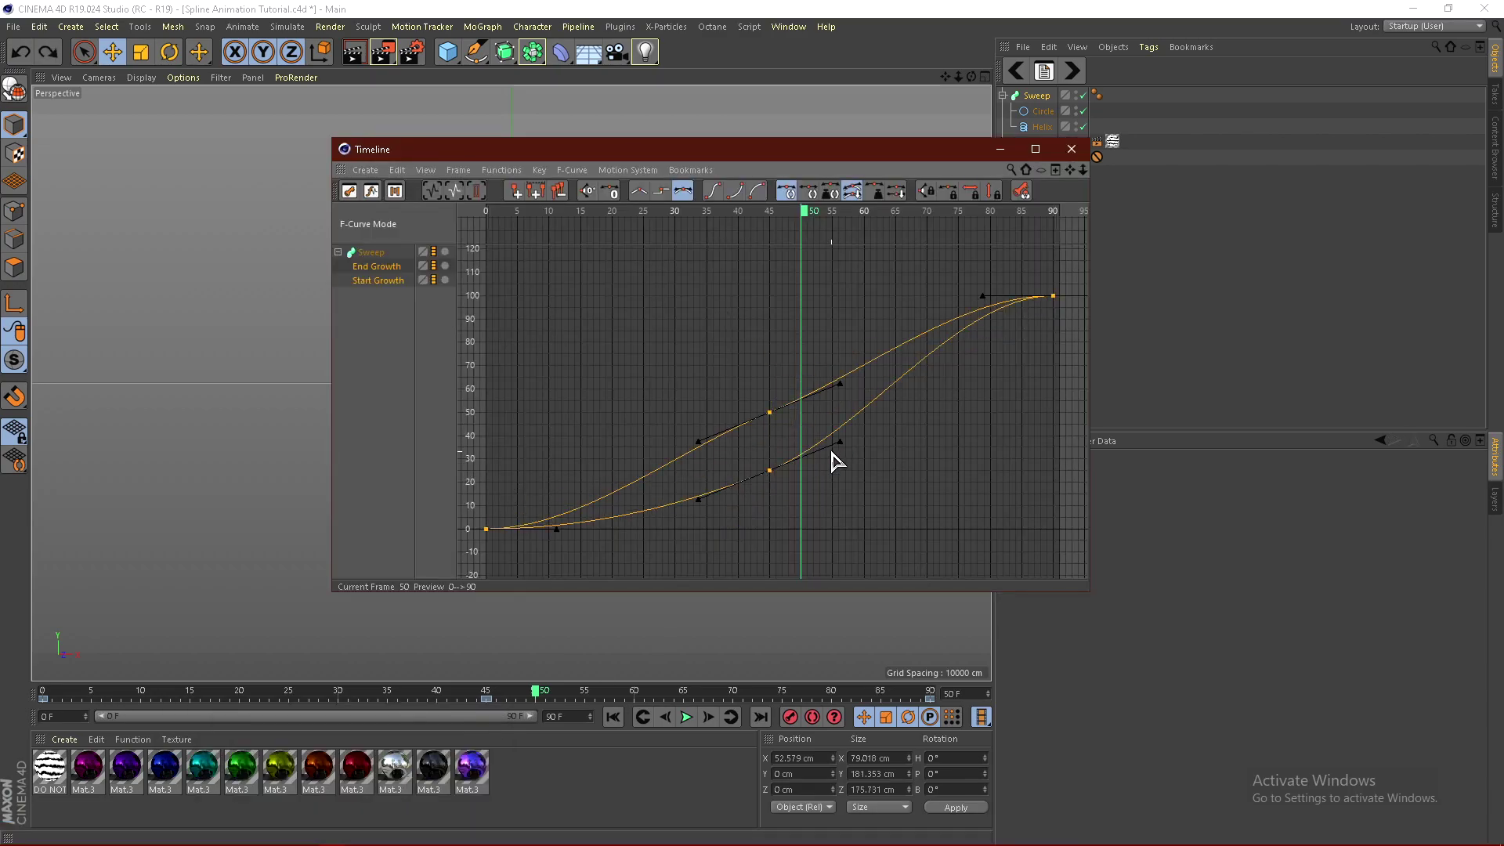
pyautogui.click(843, 494)
pyautogui.click(772, 472)
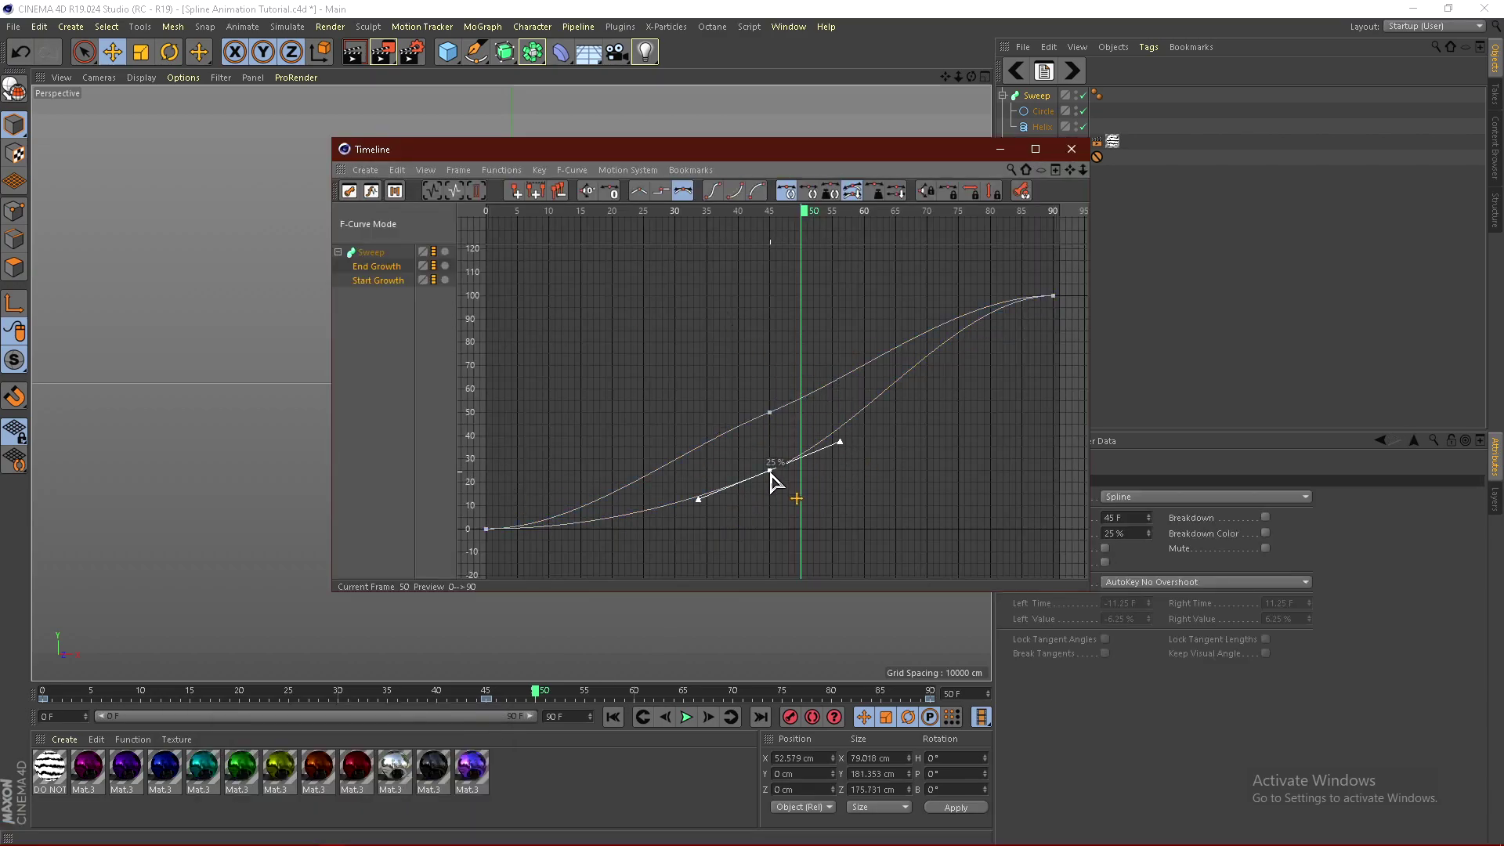
pyautogui.moveTo(841, 456); pyautogui.dragTo(828, 479)
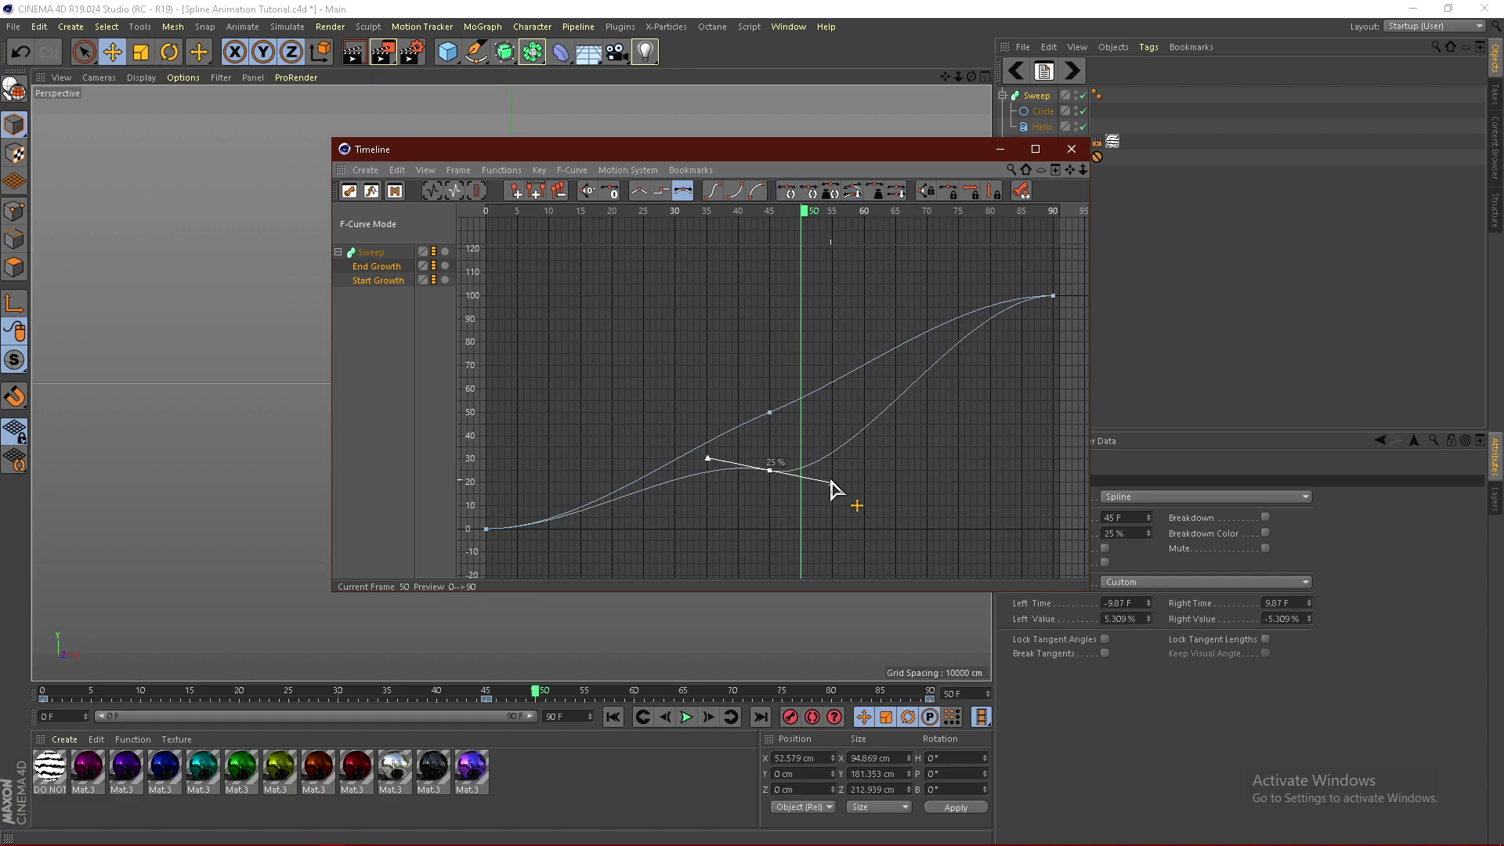
pyautogui.hotkey('ctrl', 'z')
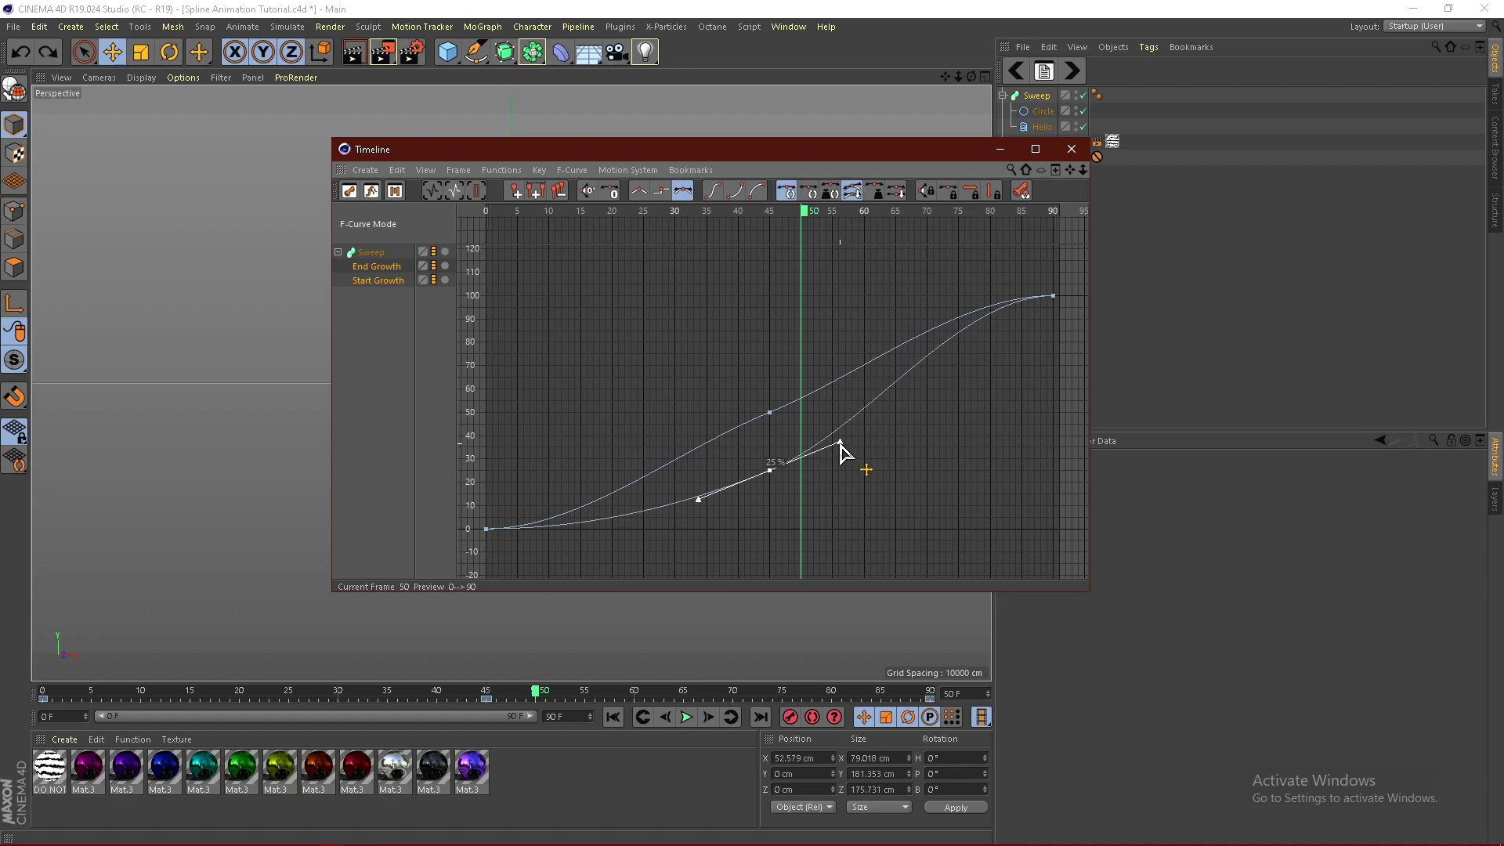
pyautogui.moveTo(841, 446); pyautogui.dragTo(890, 503)
pyautogui.hotkey('ctrl', 'z')
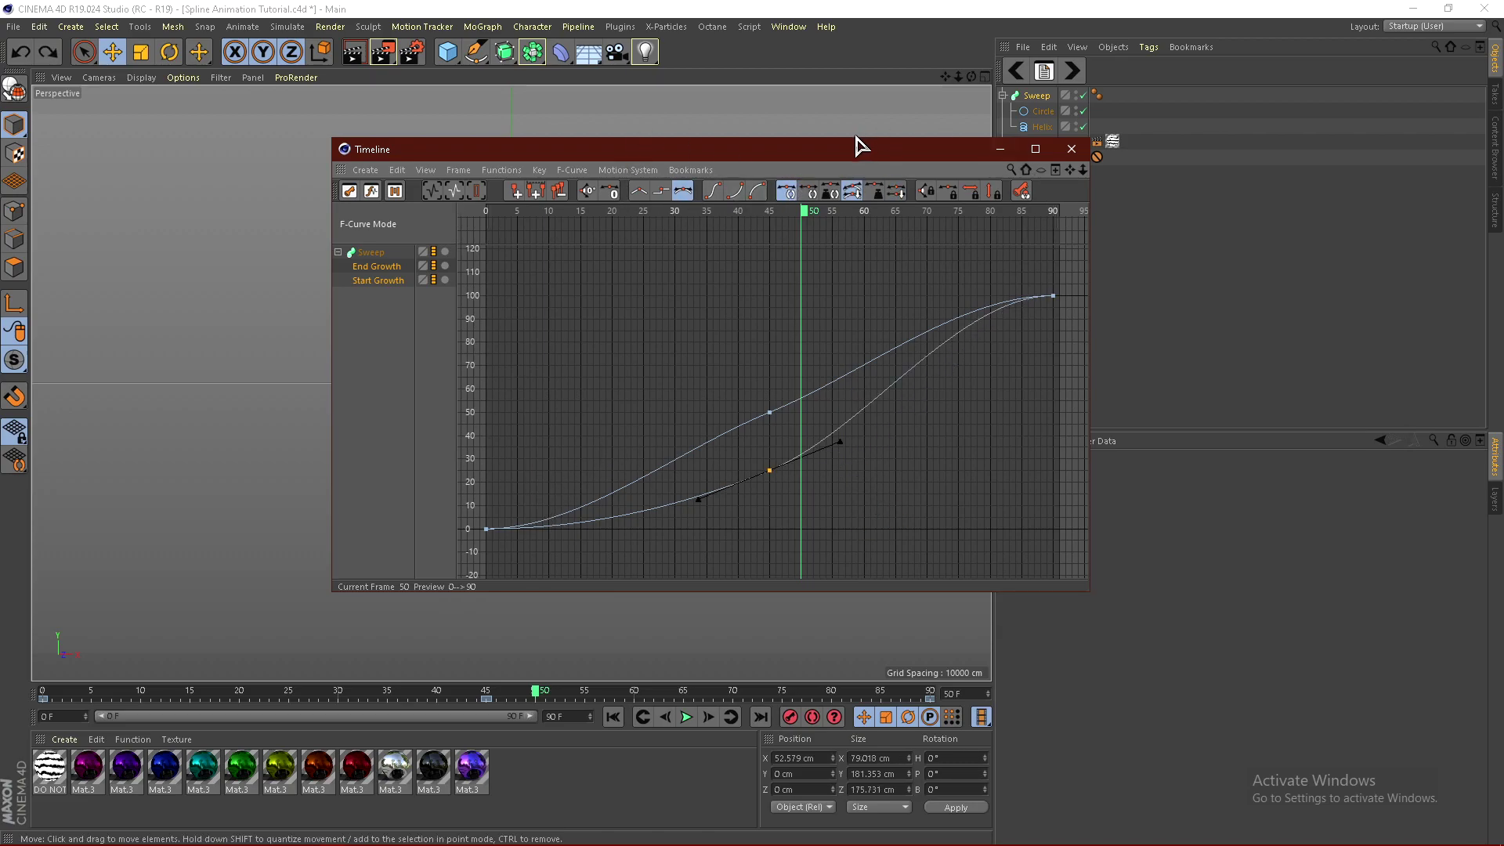
# Reposition the Timeline window and select all keys on both growth curves.
pyautogui.moveTo(859, 146)
pyautogui.mouseDown()
pyautogui.moveTo(994, 110)
pyautogui.moveTo(860, 144)
pyautogui.mouseUp()
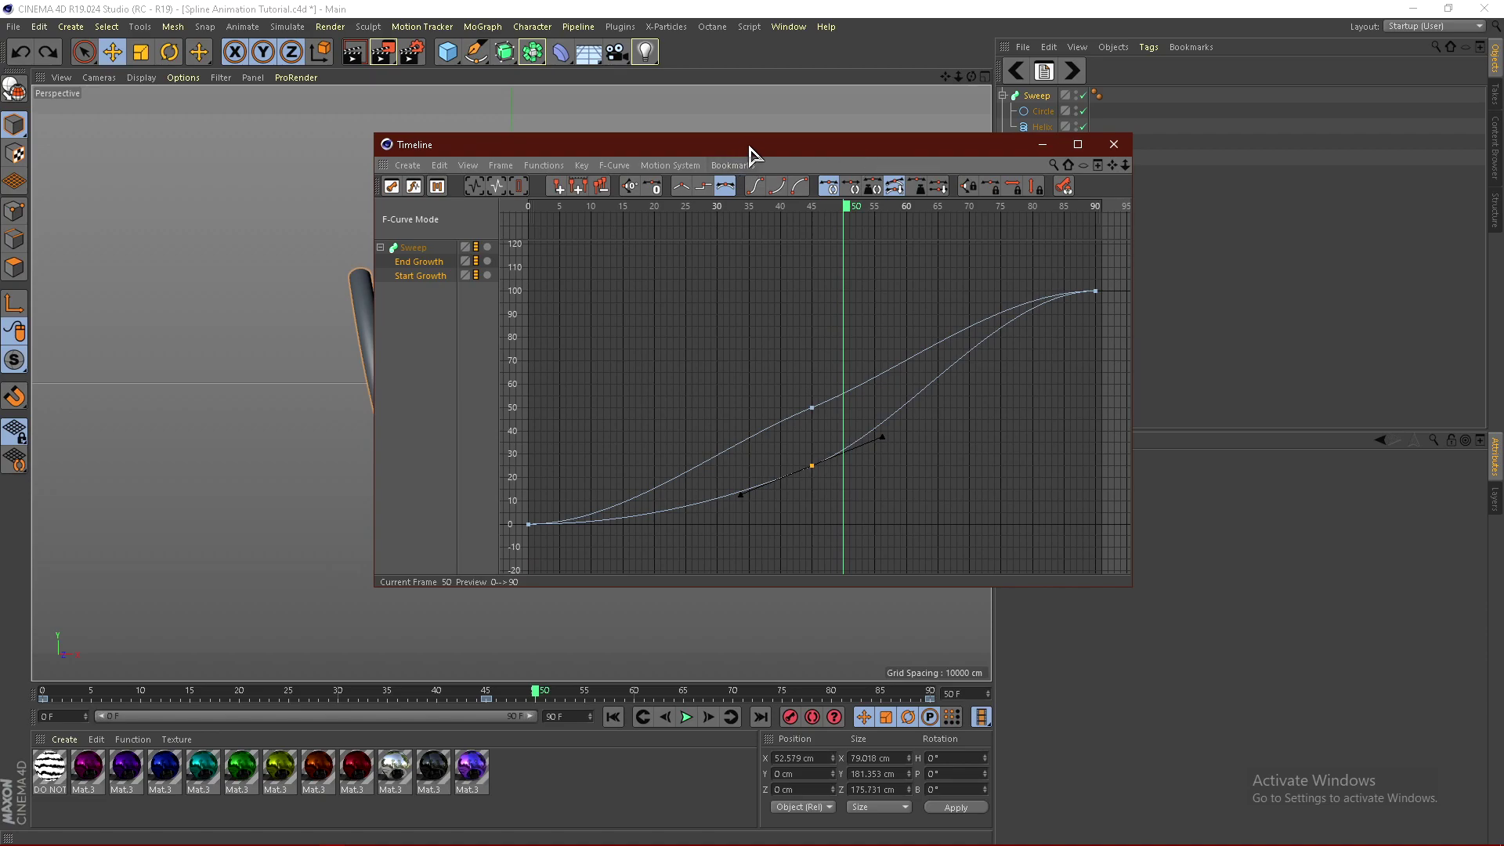
pyautogui.moveTo(749, 152); pyautogui.dragTo(744, 167)
pyautogui.click(1110, 285)
pyautogui.moveTo(1098, 307); pyautogui.dragTo(507, 583)
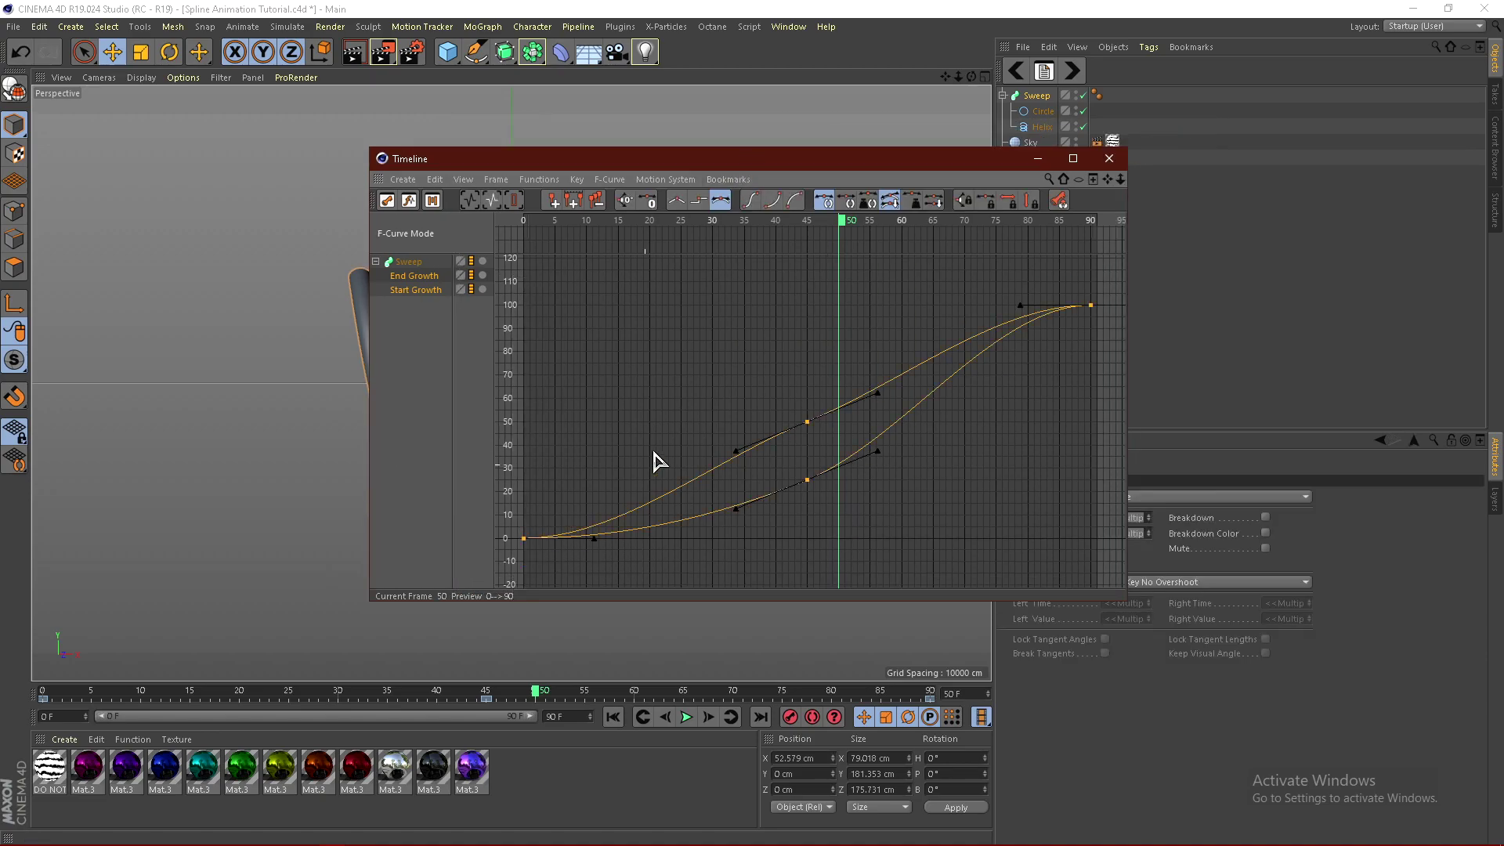
# Make all six growth keys Linear, close the Timeline, and play back from frame 0.
pyautogui.click(676, 201)
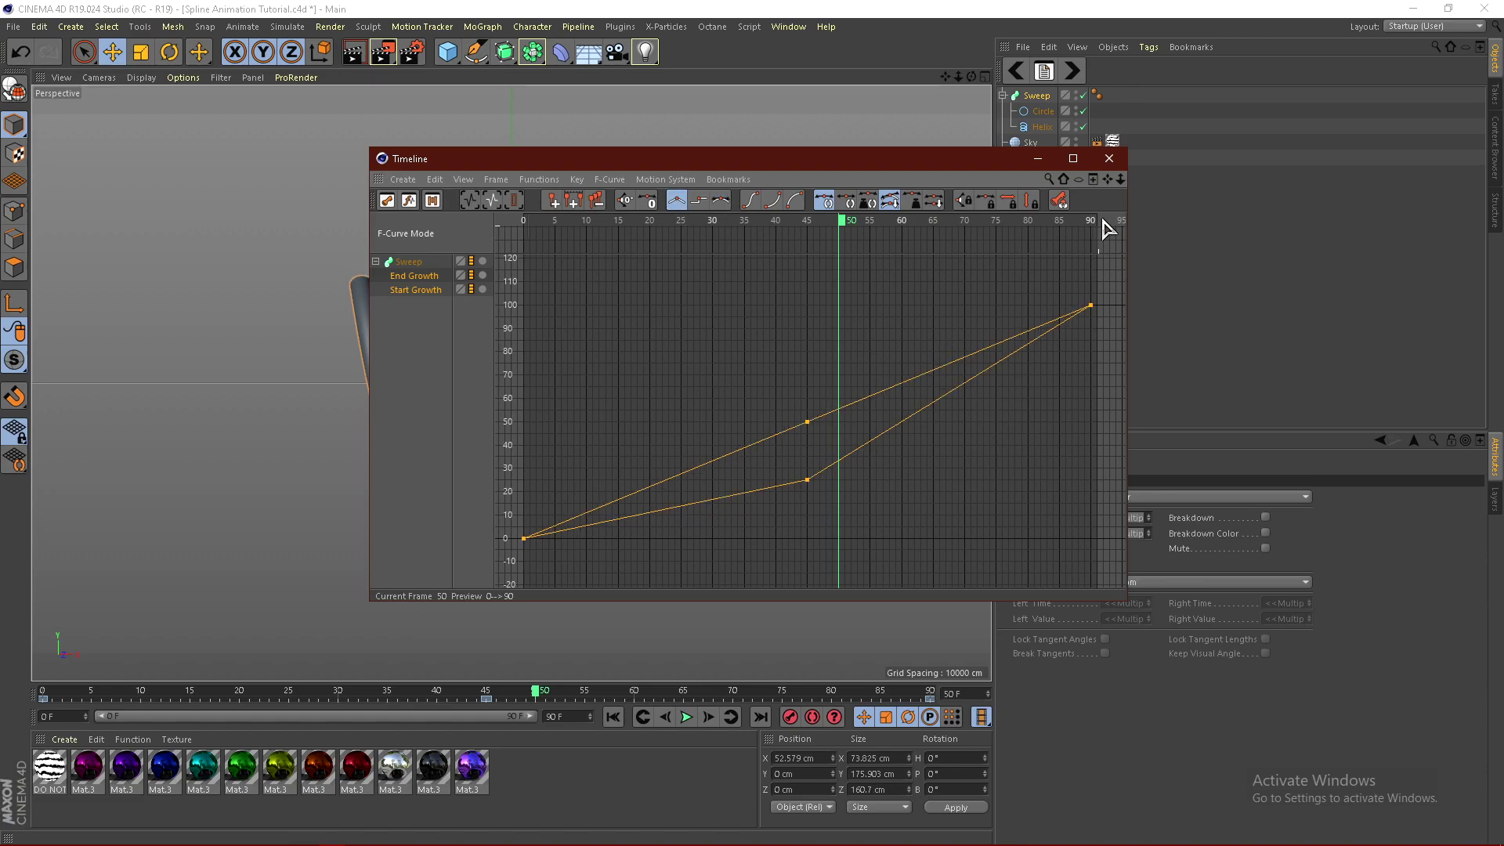
pyautogui.click(1109, 158)
pyautogui.moveTo(553, 695); pyautogui.dragTo(4, 701)
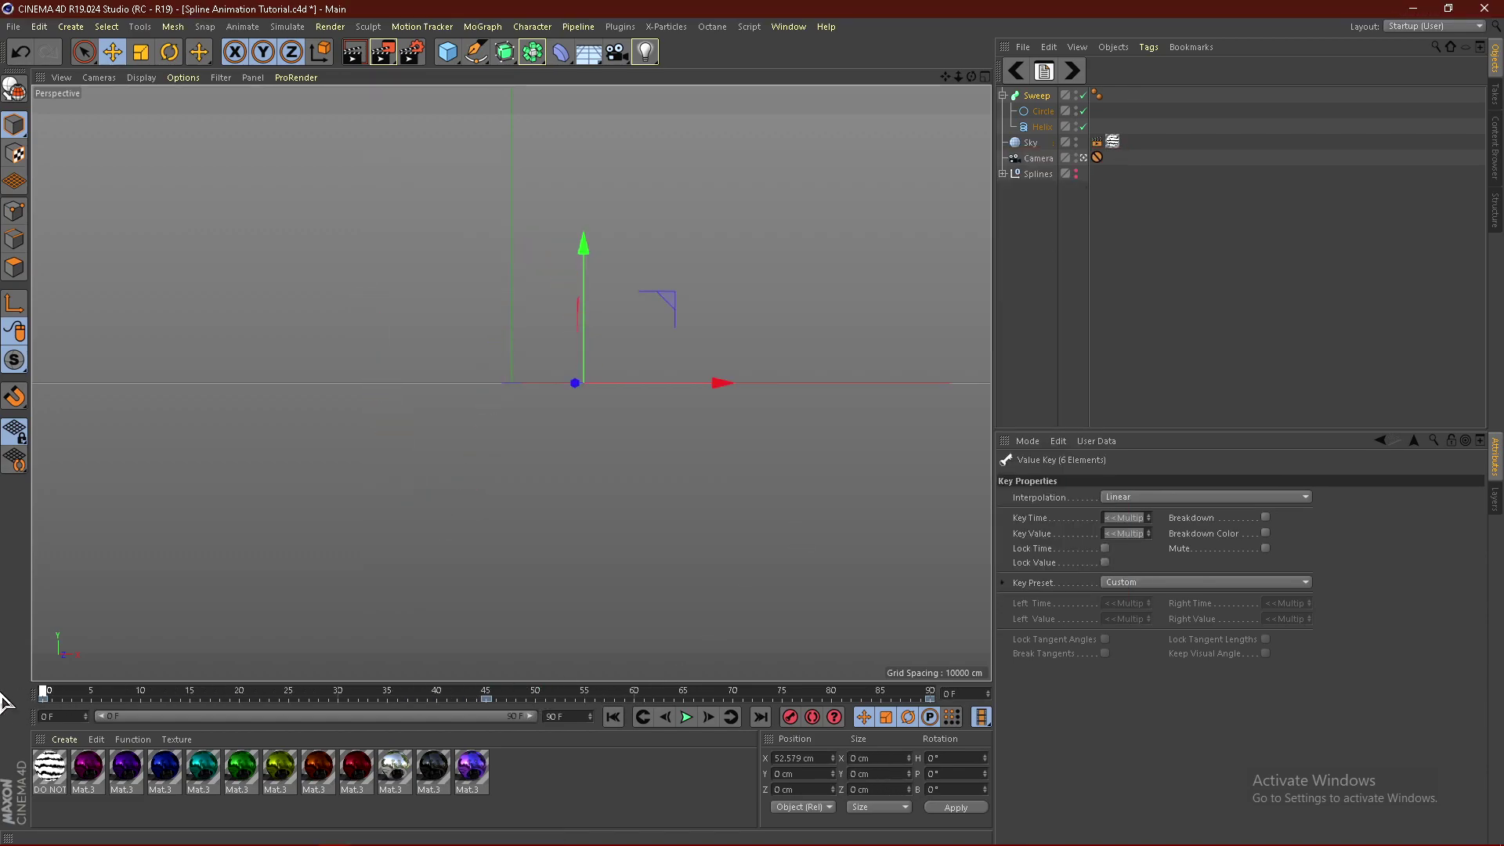
pyautogui.click(686, 718)
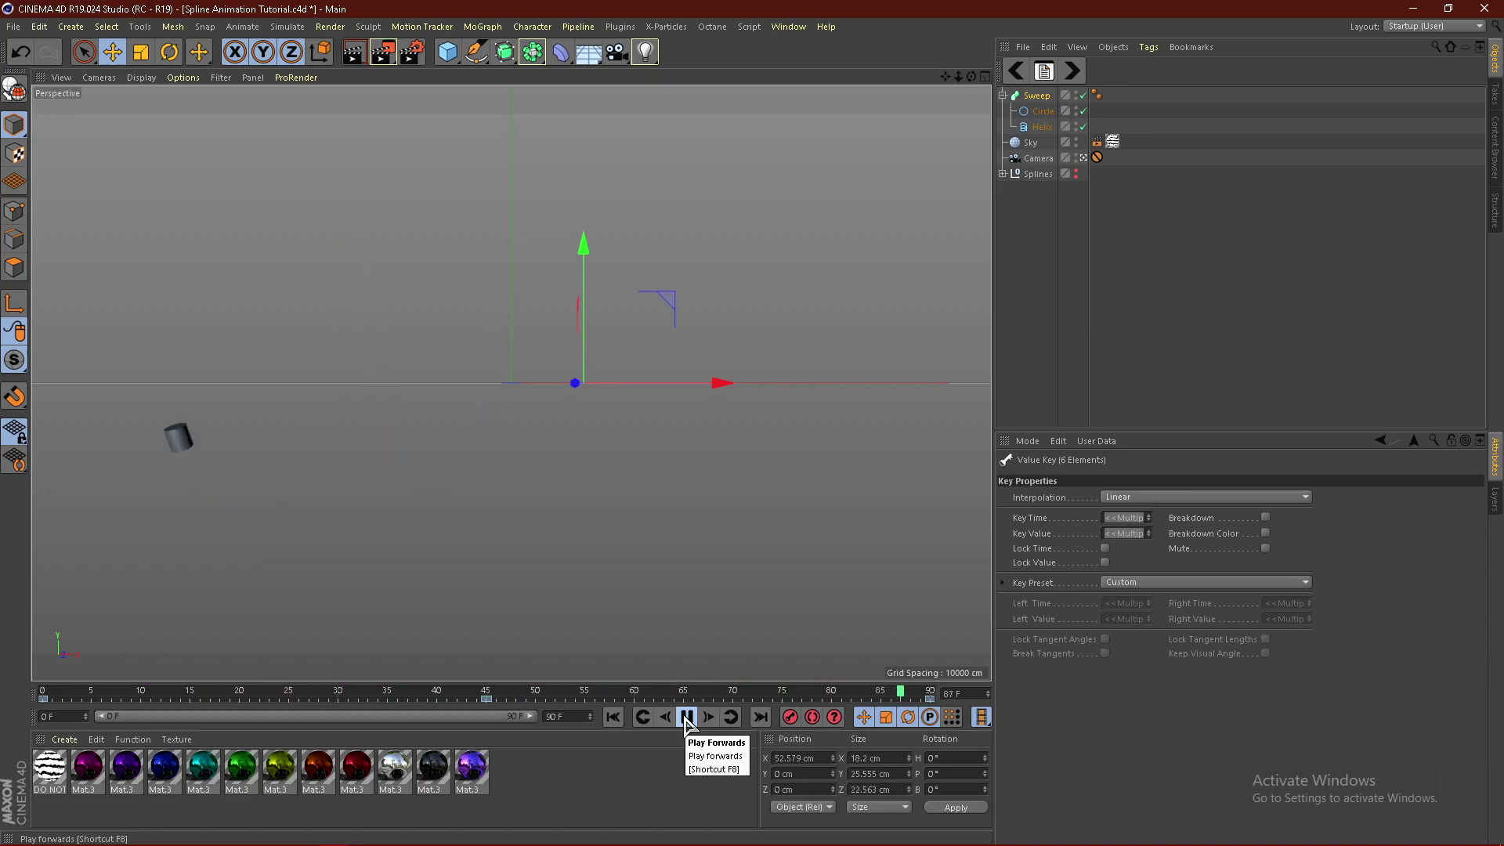
pyautogui.click(686, 719)
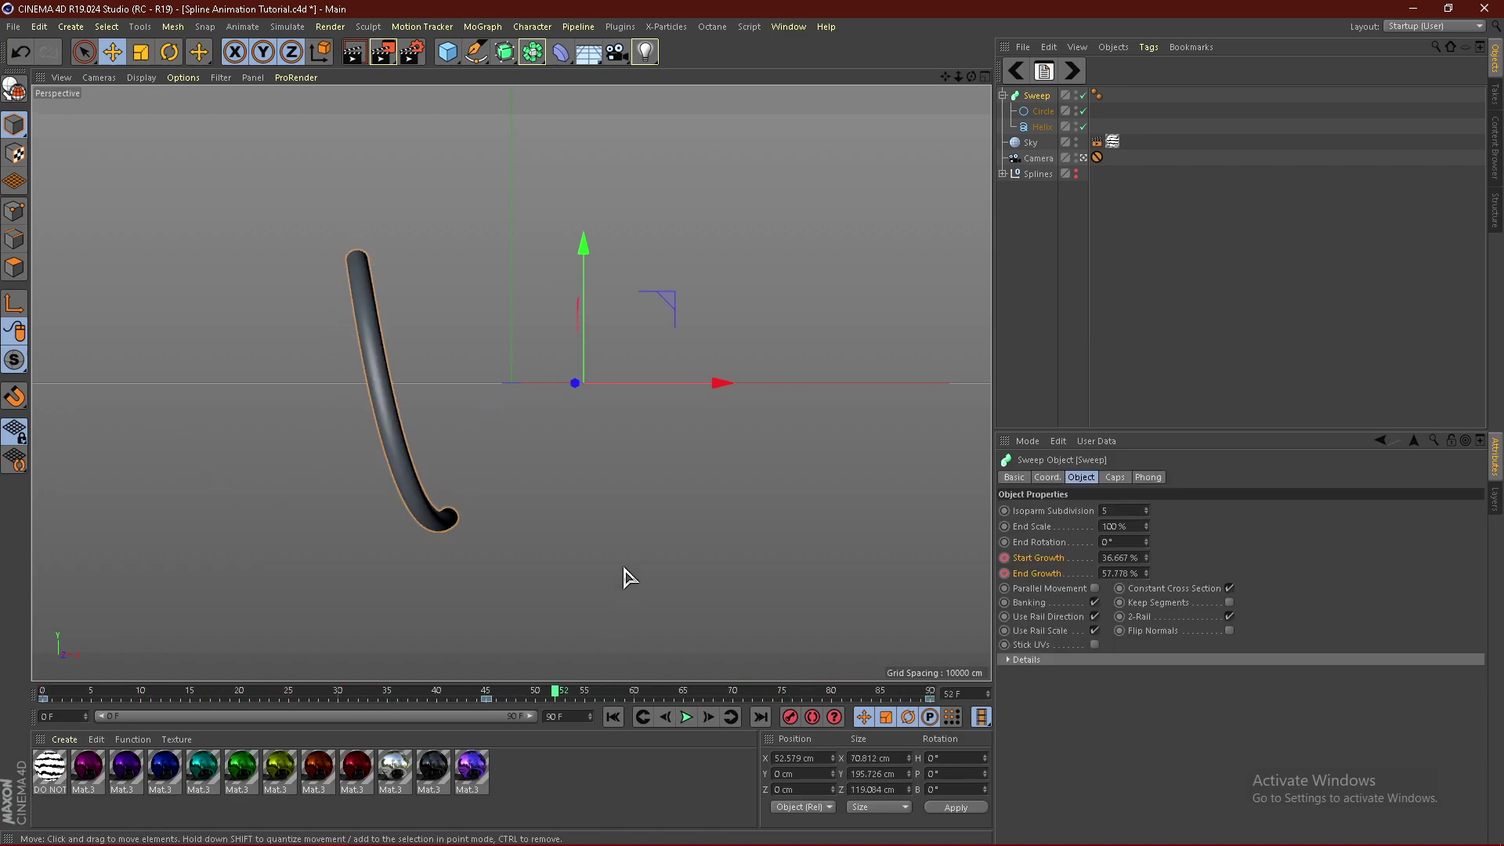
# Add a Cloner, nest the Sweep inside it, and switch the Cloner to Radial mode.
pyautogui.click(1003, 95)
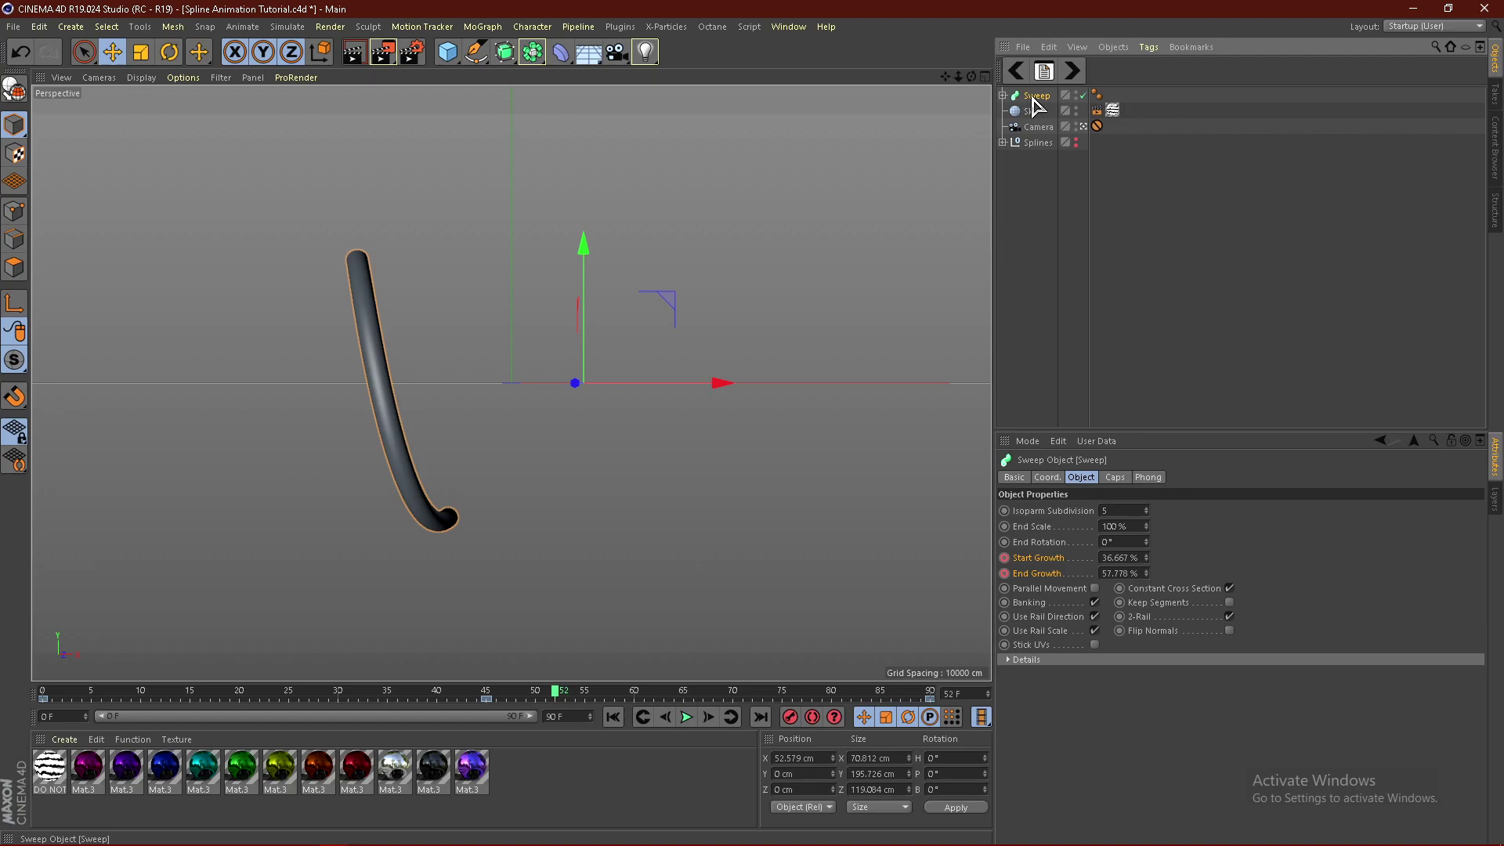
pyautogui.click(482, 26)
pyautogui.click(501, 198)
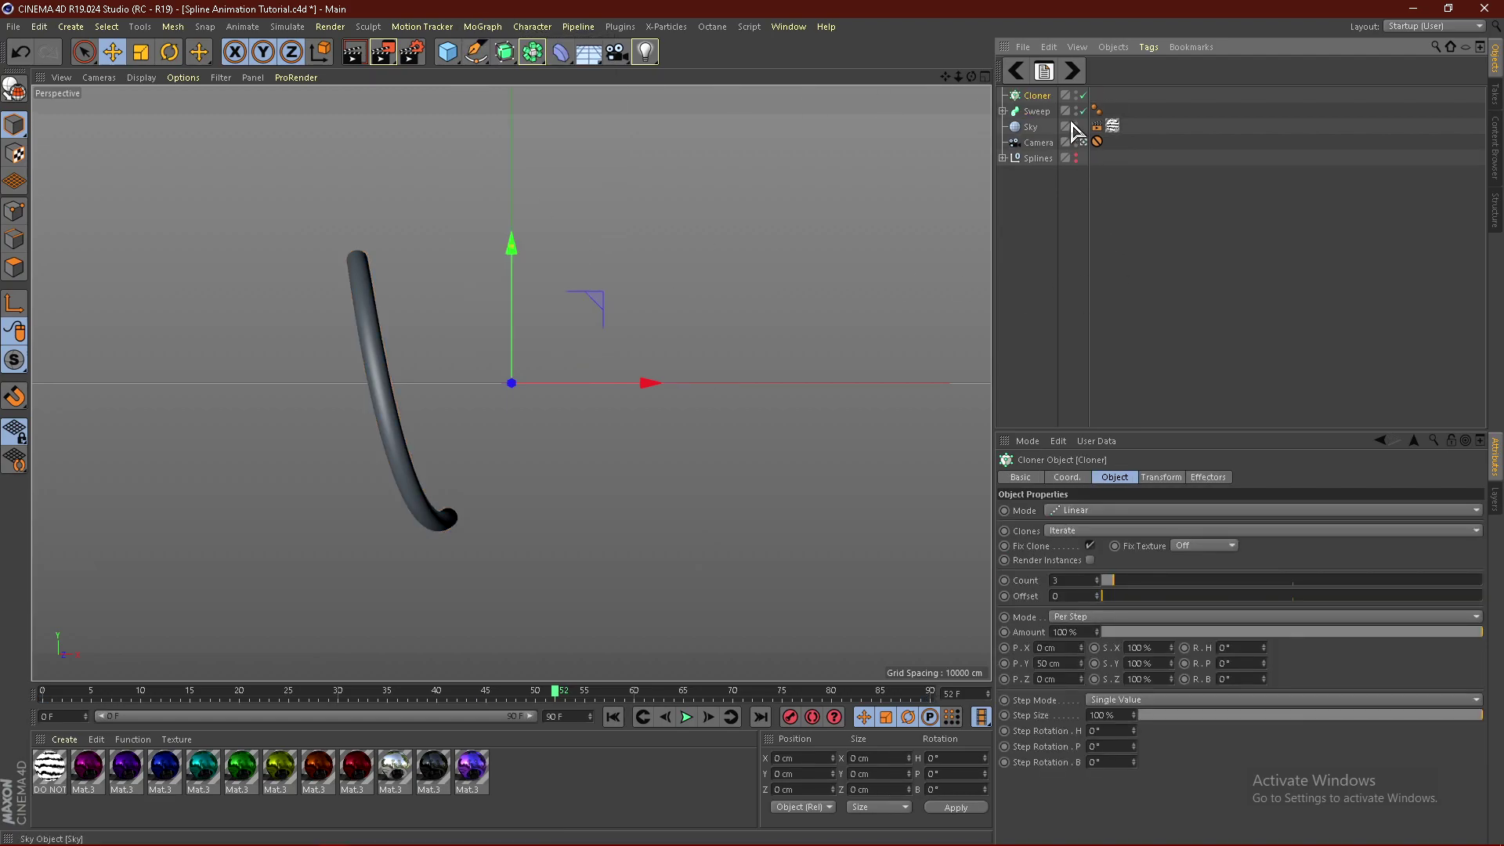
pyautogui.moveTo(1043, 102); pyautogui.dragTo(1044, 105)
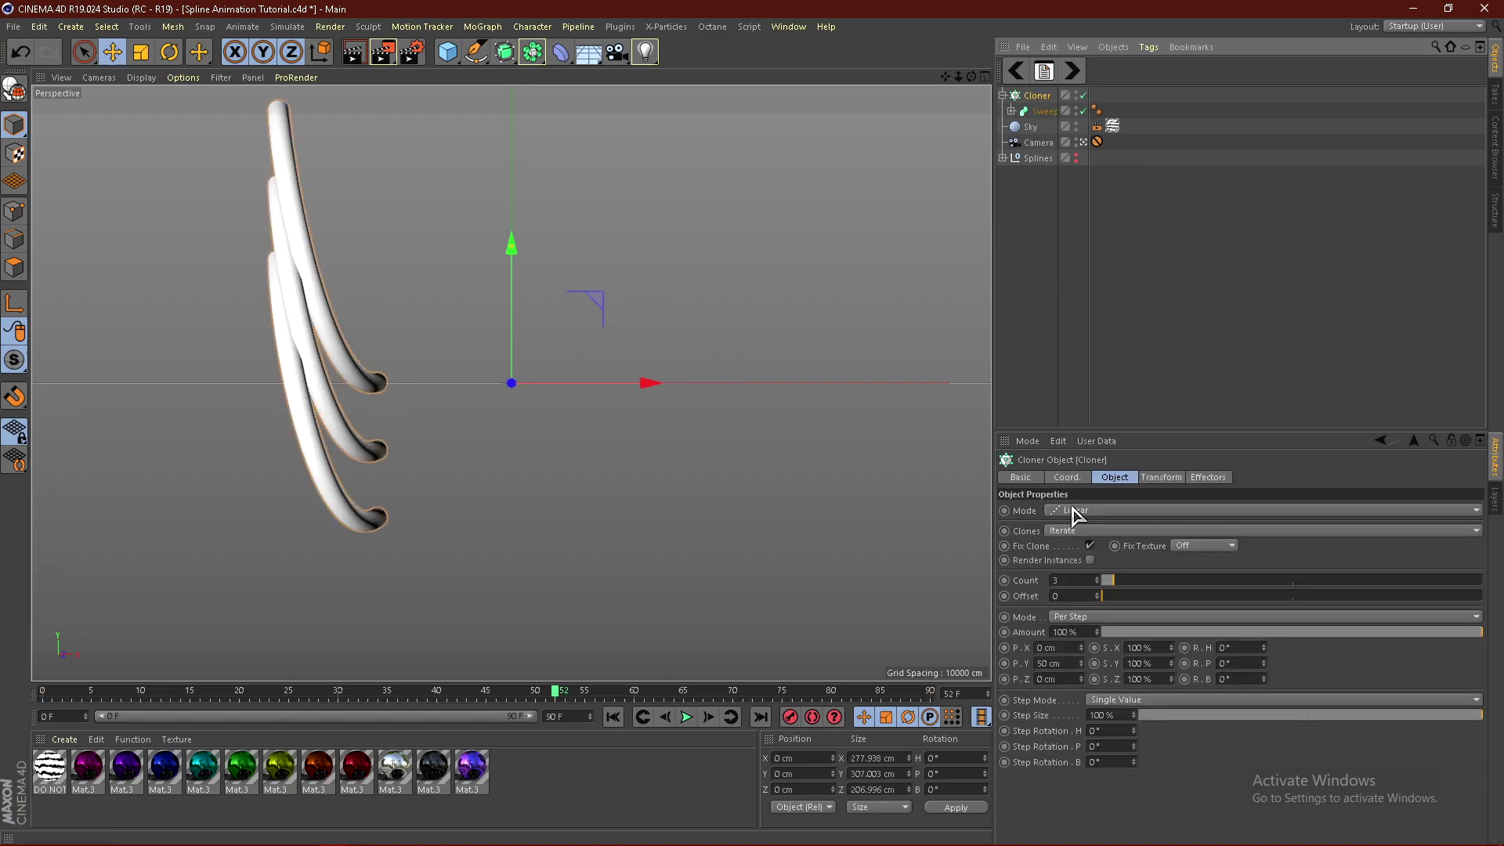
pyautogui.click(1075, 513)
pyautogui.click(1091, 569)
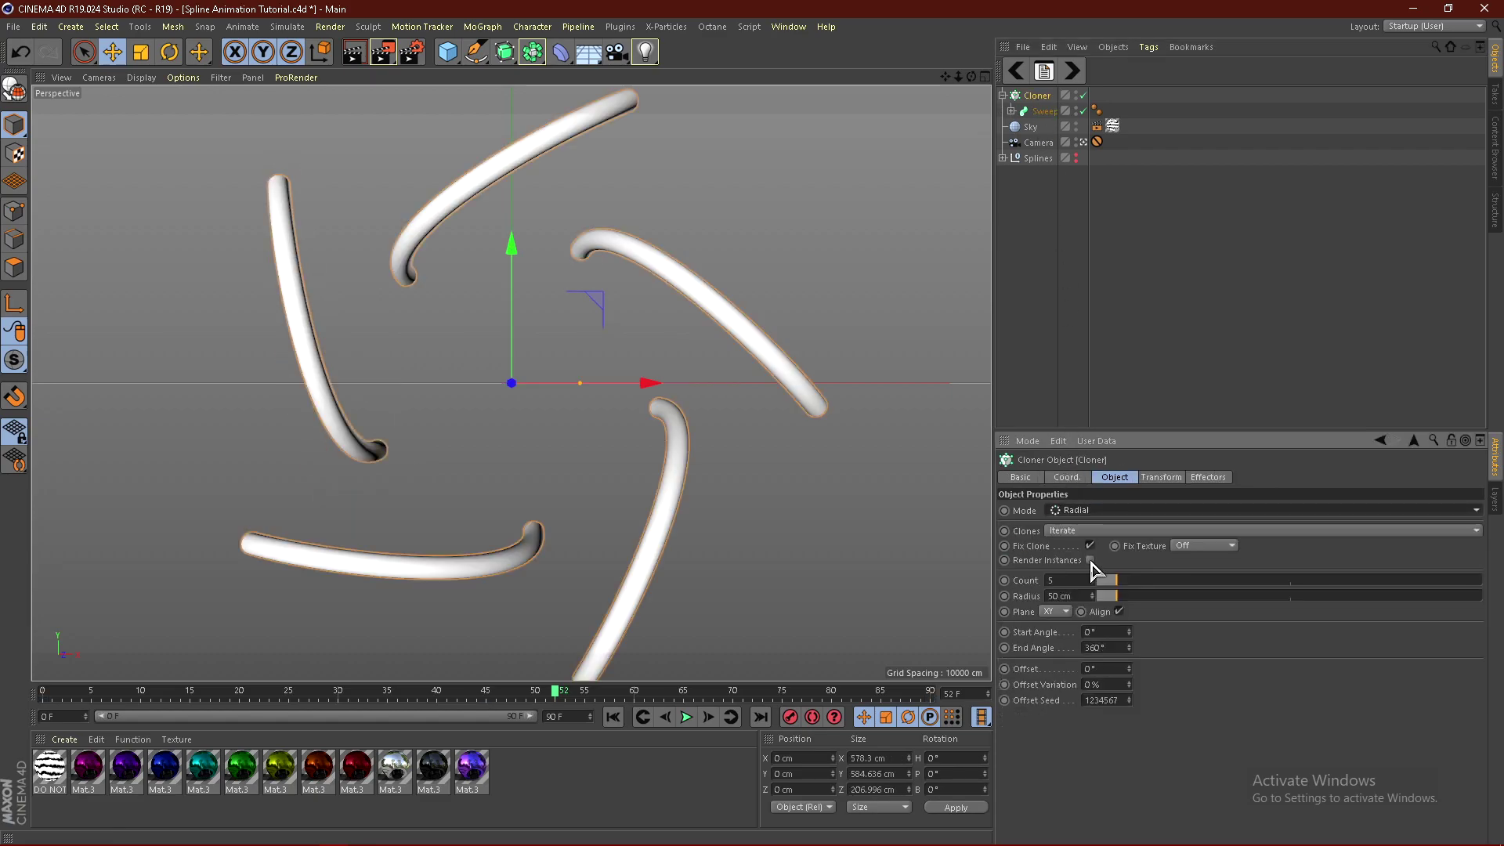
# Play the radial clones from frame 0 to frame 32, then pull the clone radius down toward 0 cm.
pyautogui.press('F8')
pyautogui.click(686, 716)
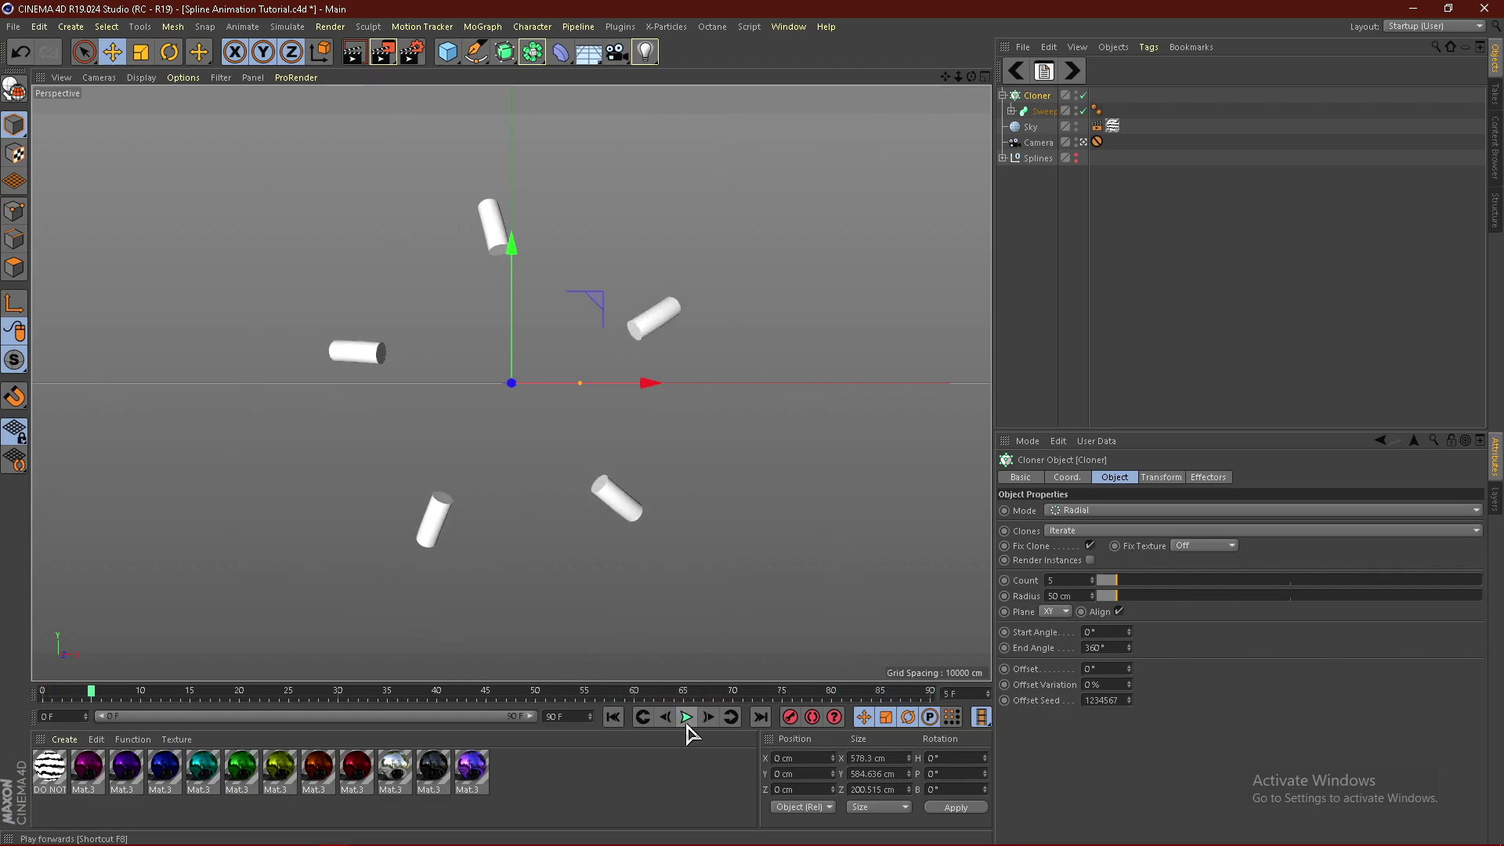
pyautogui.moveTo(91, 691); pyautogui.dragTo(16, 690)
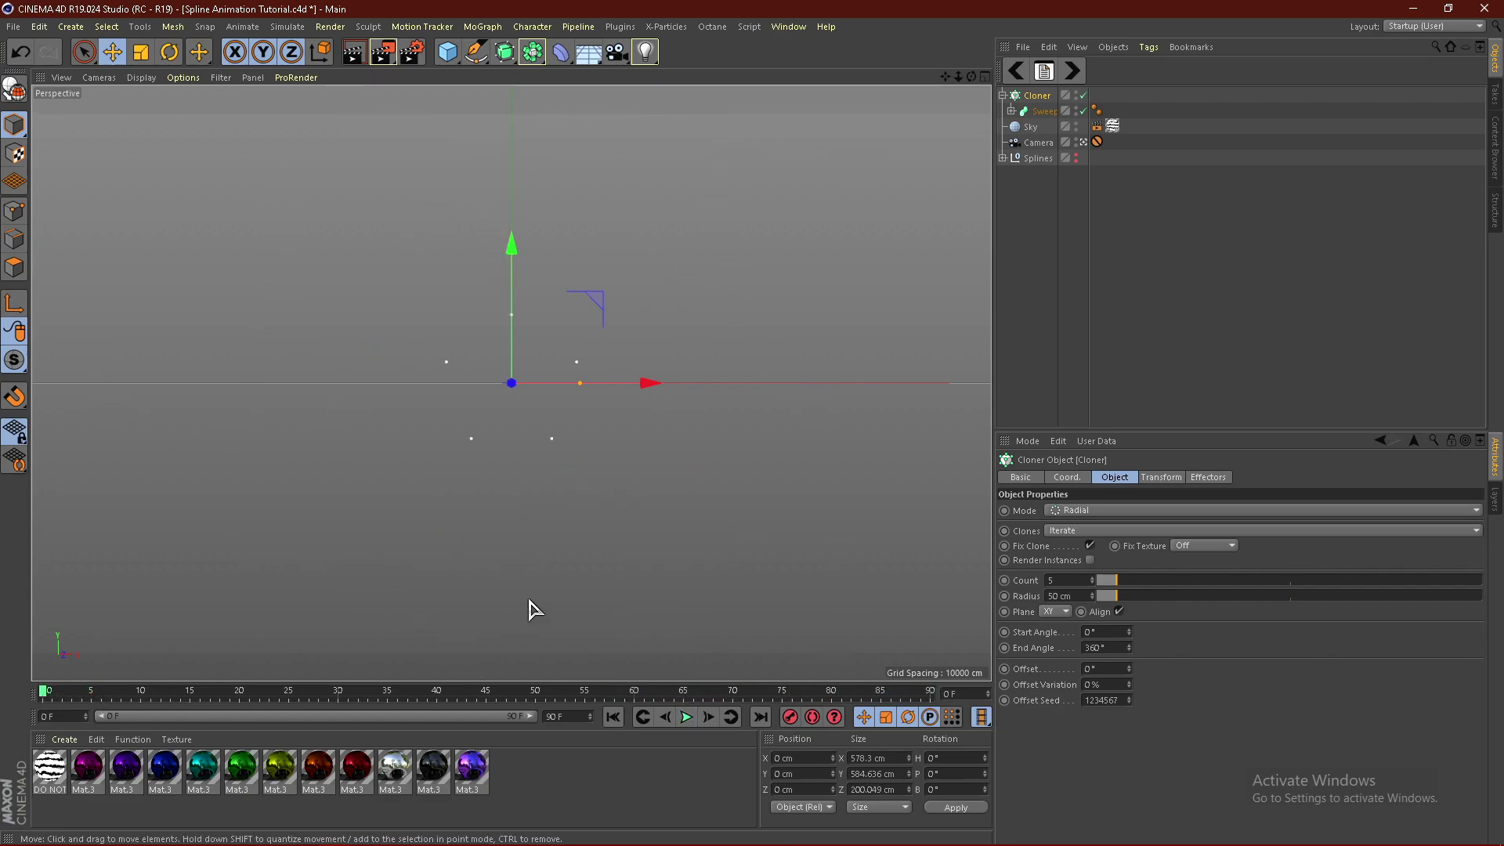
pyautogui.click(686, 717)
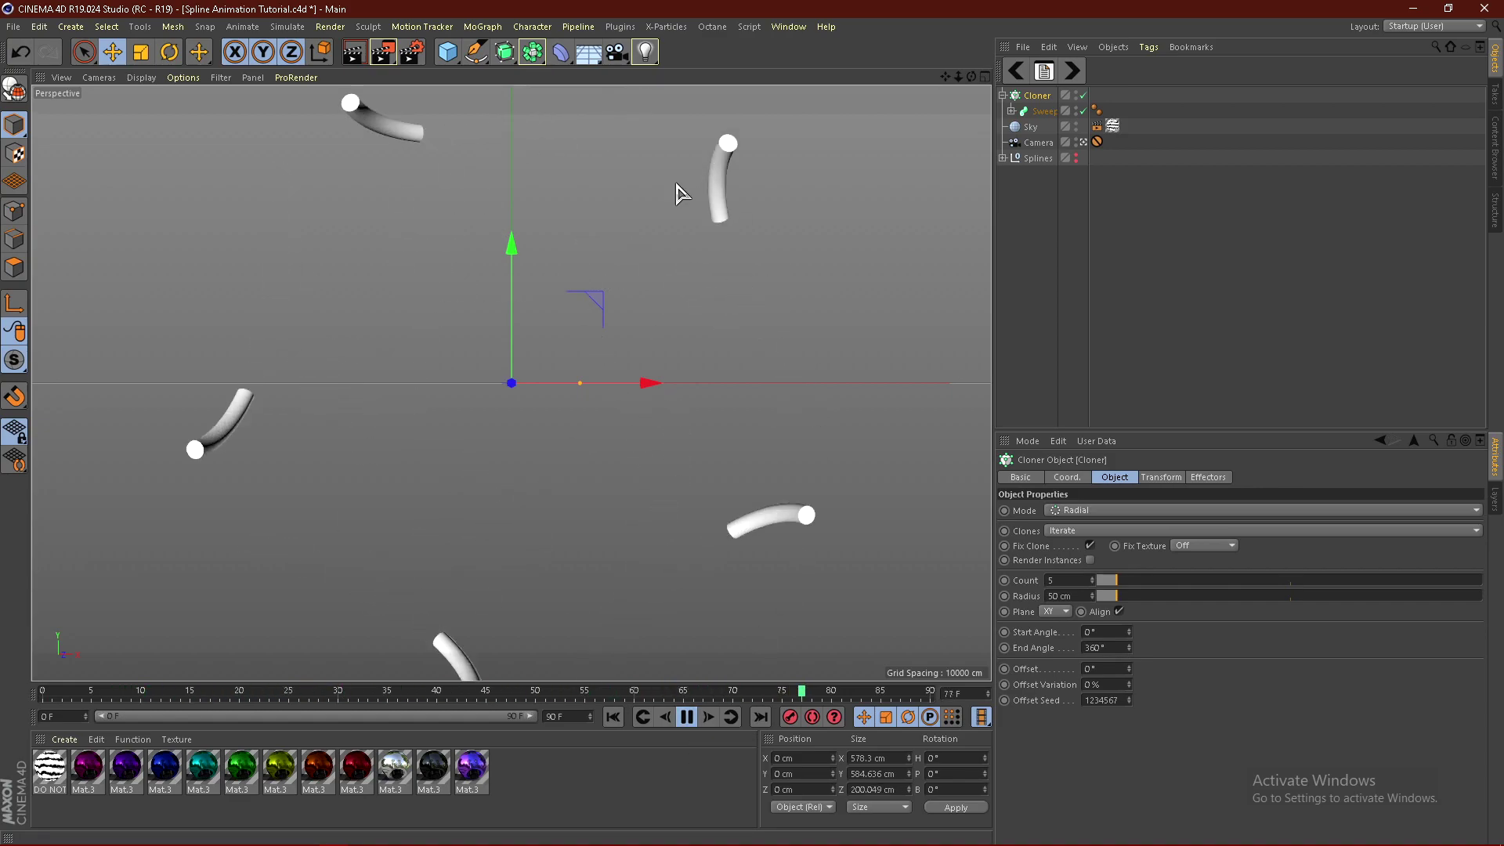
pyautogui.click(686, 717)
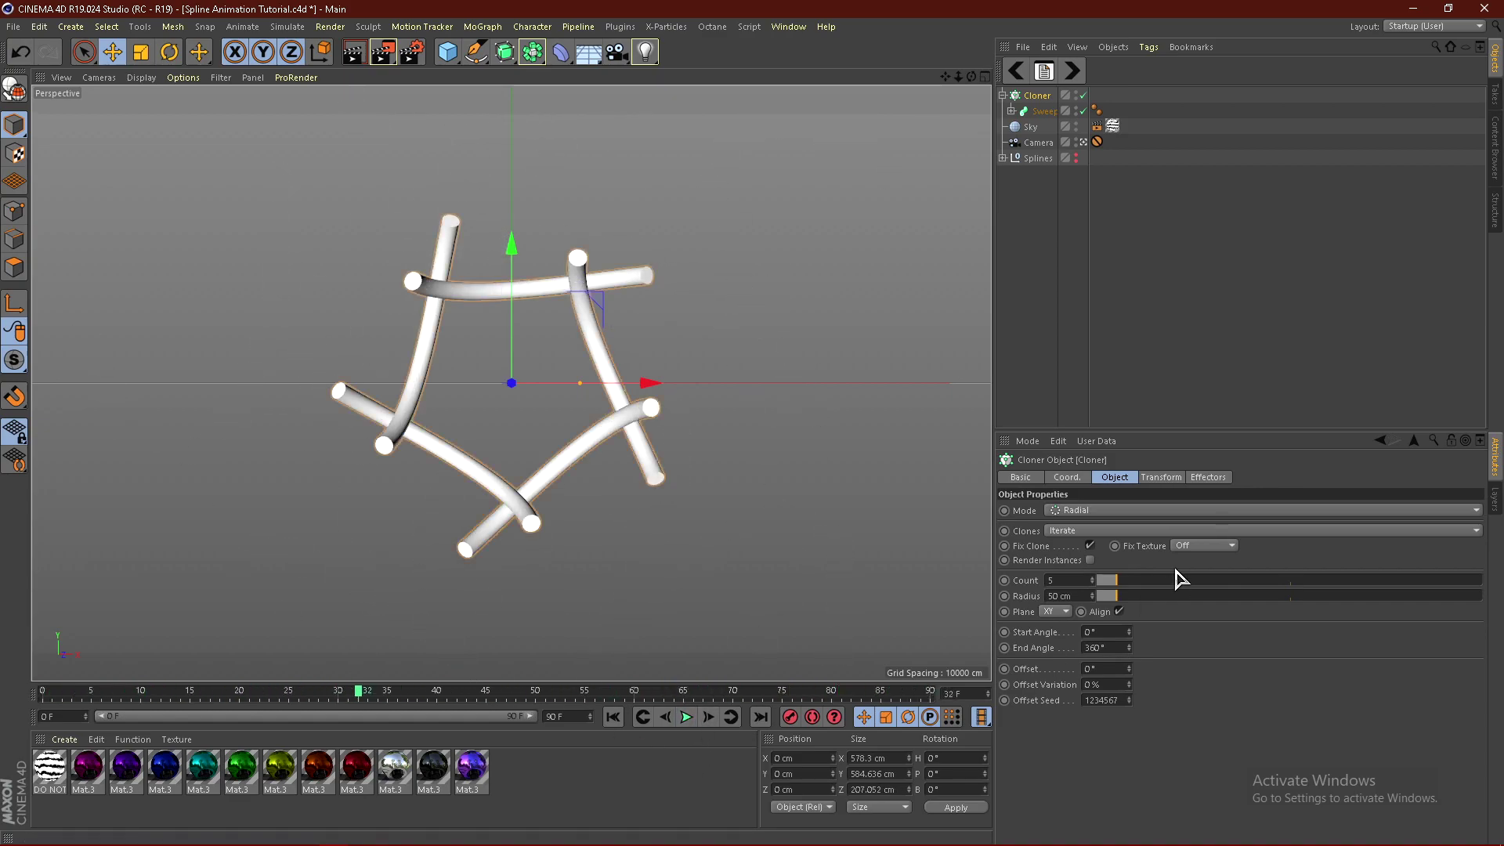
pyautogui.moveTo(1117, 603); pyautogui.dragTo(1098, 581)
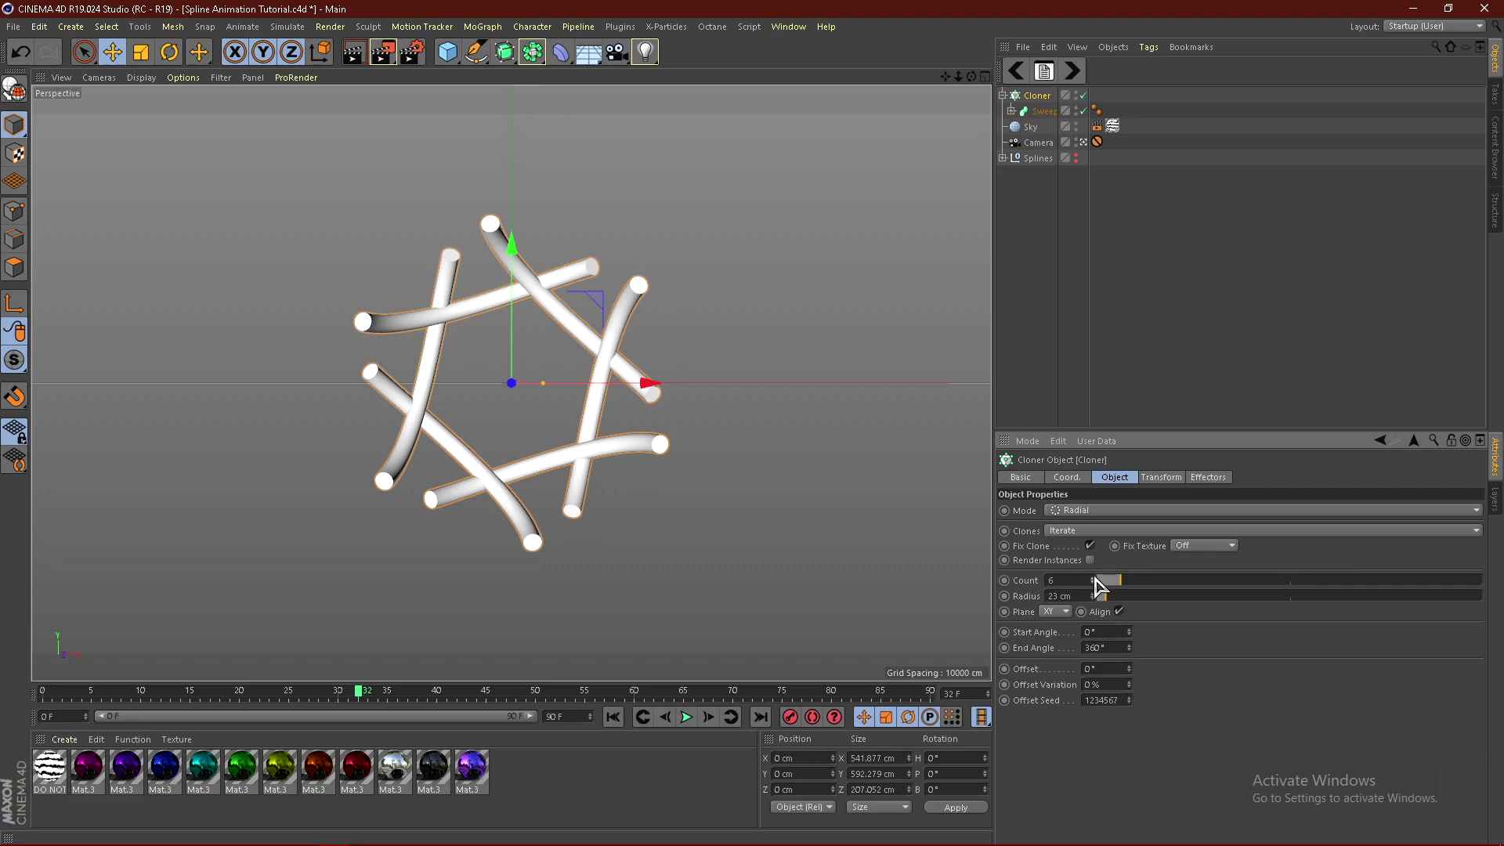
pyautogui.click(1159, 478)
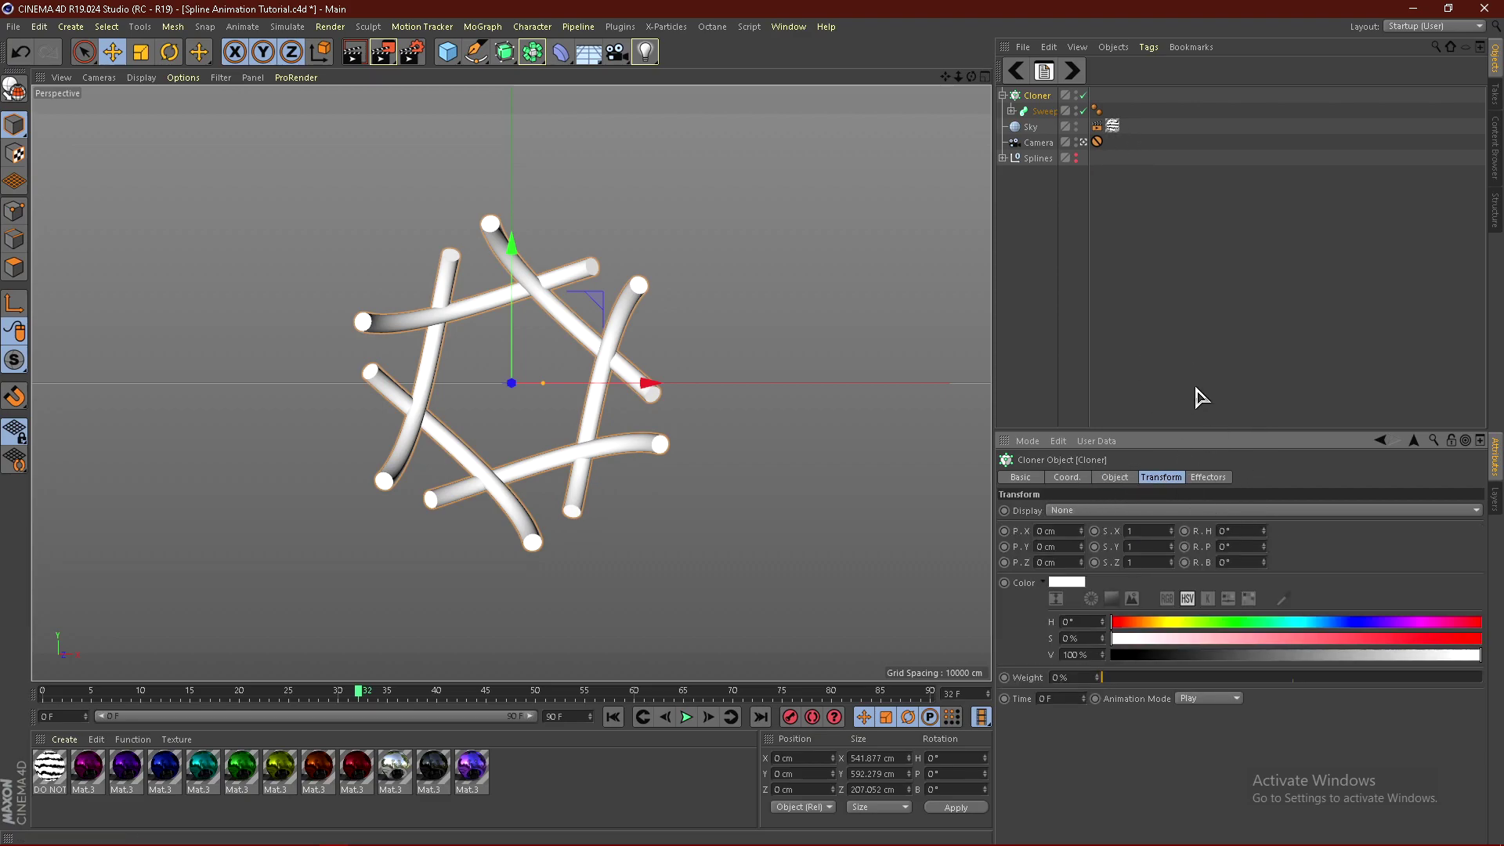
# Rotate the clones' heading into a swirl and play the timeline to check the tubes growing.
pyautogui.moveTo(1264, 531)
pyautogui.mouseDown()
pyautogui.moveTo(1323, 531)
pyautogui.moveTo(1230, 531)
pyautogui.mouseUp()
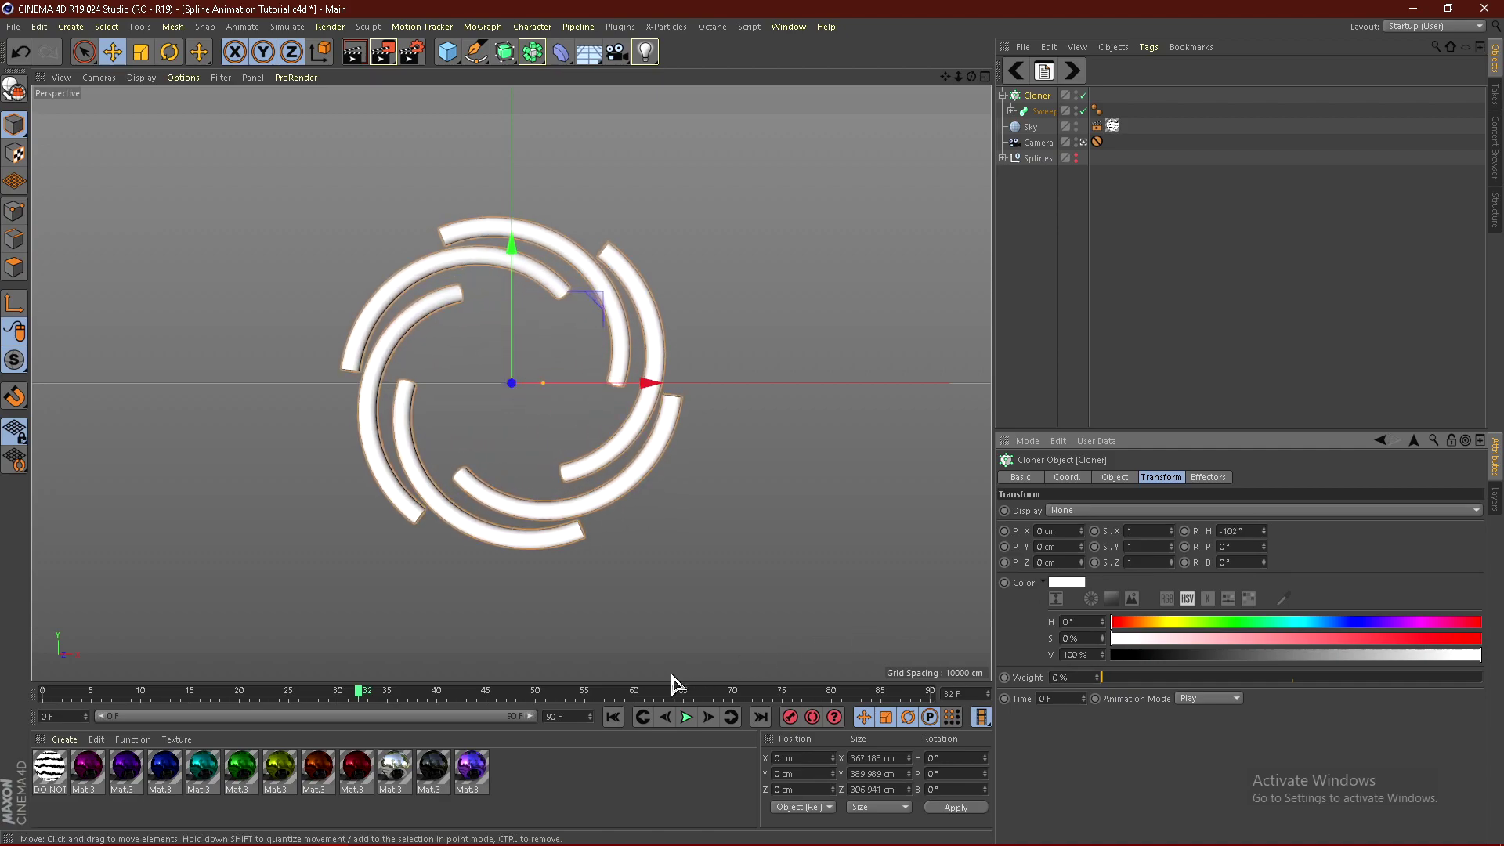
pyautogui.moveTo(360, 691); pyautogui.dragTo(67, 671)
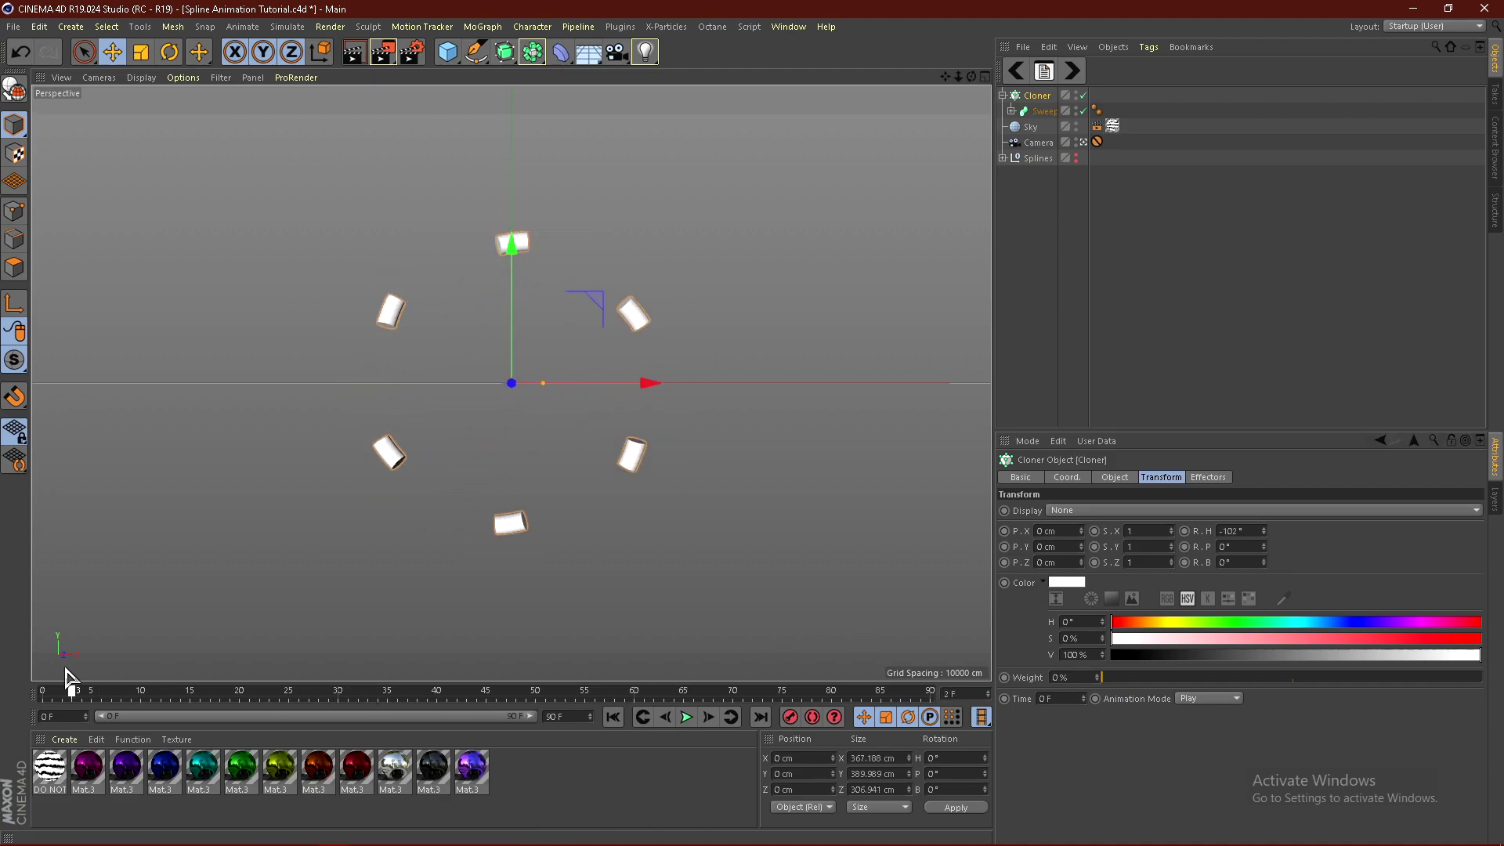
pyautogui.click(686, 716)
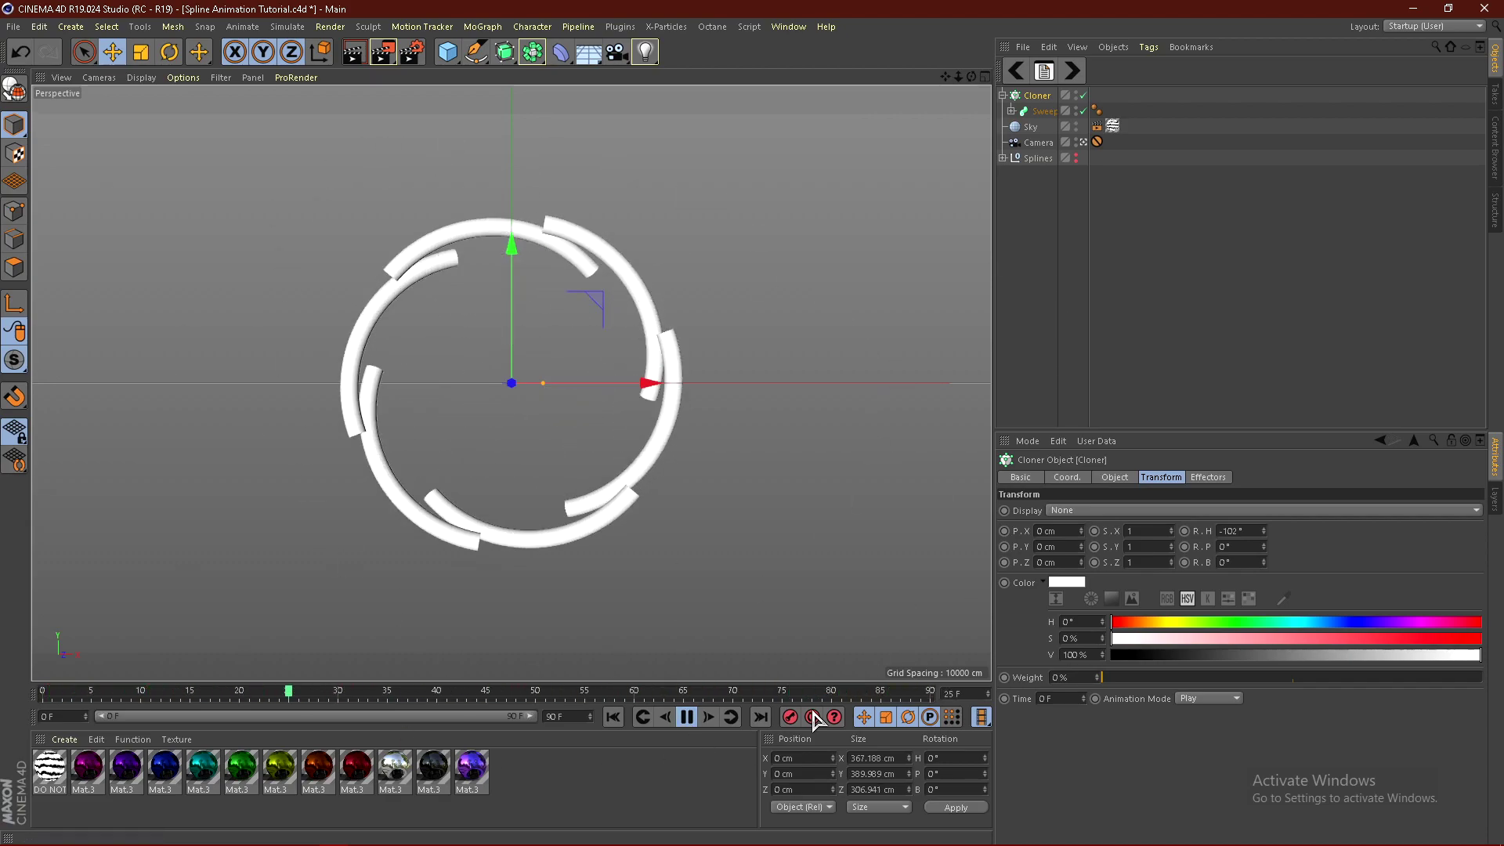
pyautogui.click(686, 717)
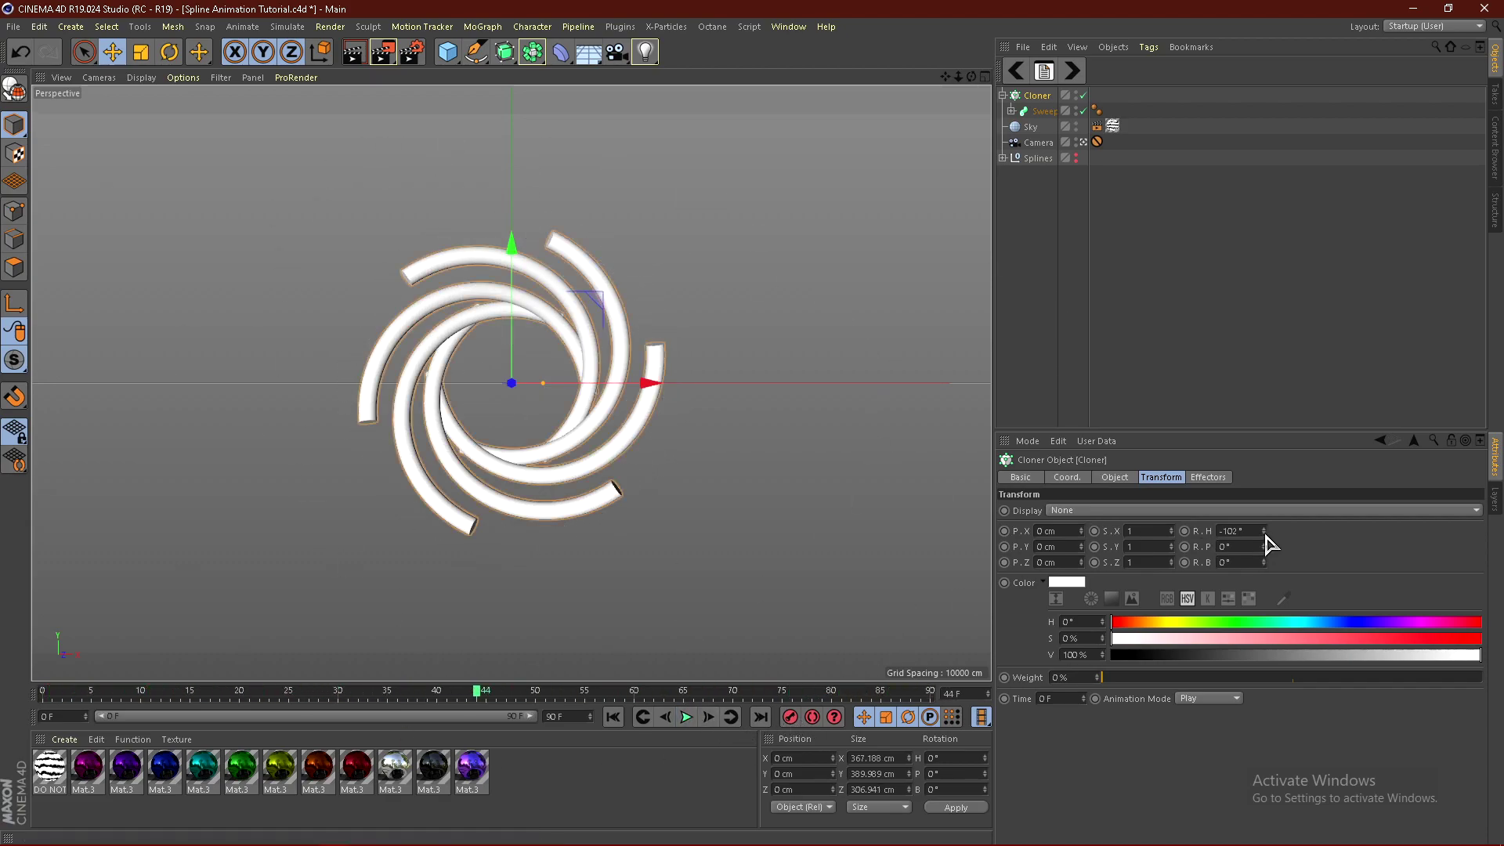
pyautogui.moveTo(1264, 533); pyautogui.dragTo(1240, 533)
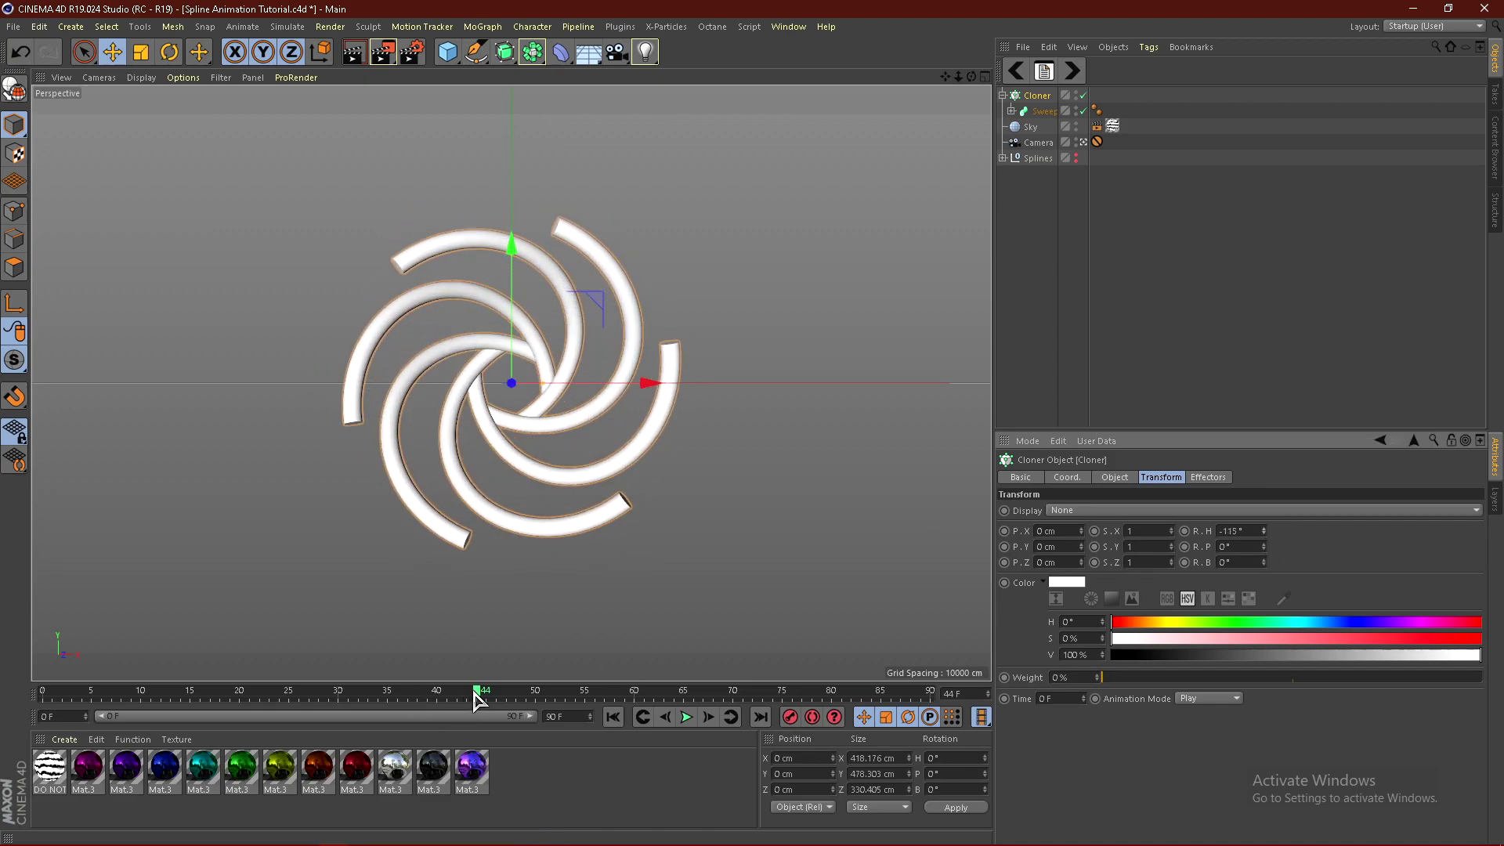
pyautogui.moveTo(478, 699); pyautogui.dragTo(515, 679)
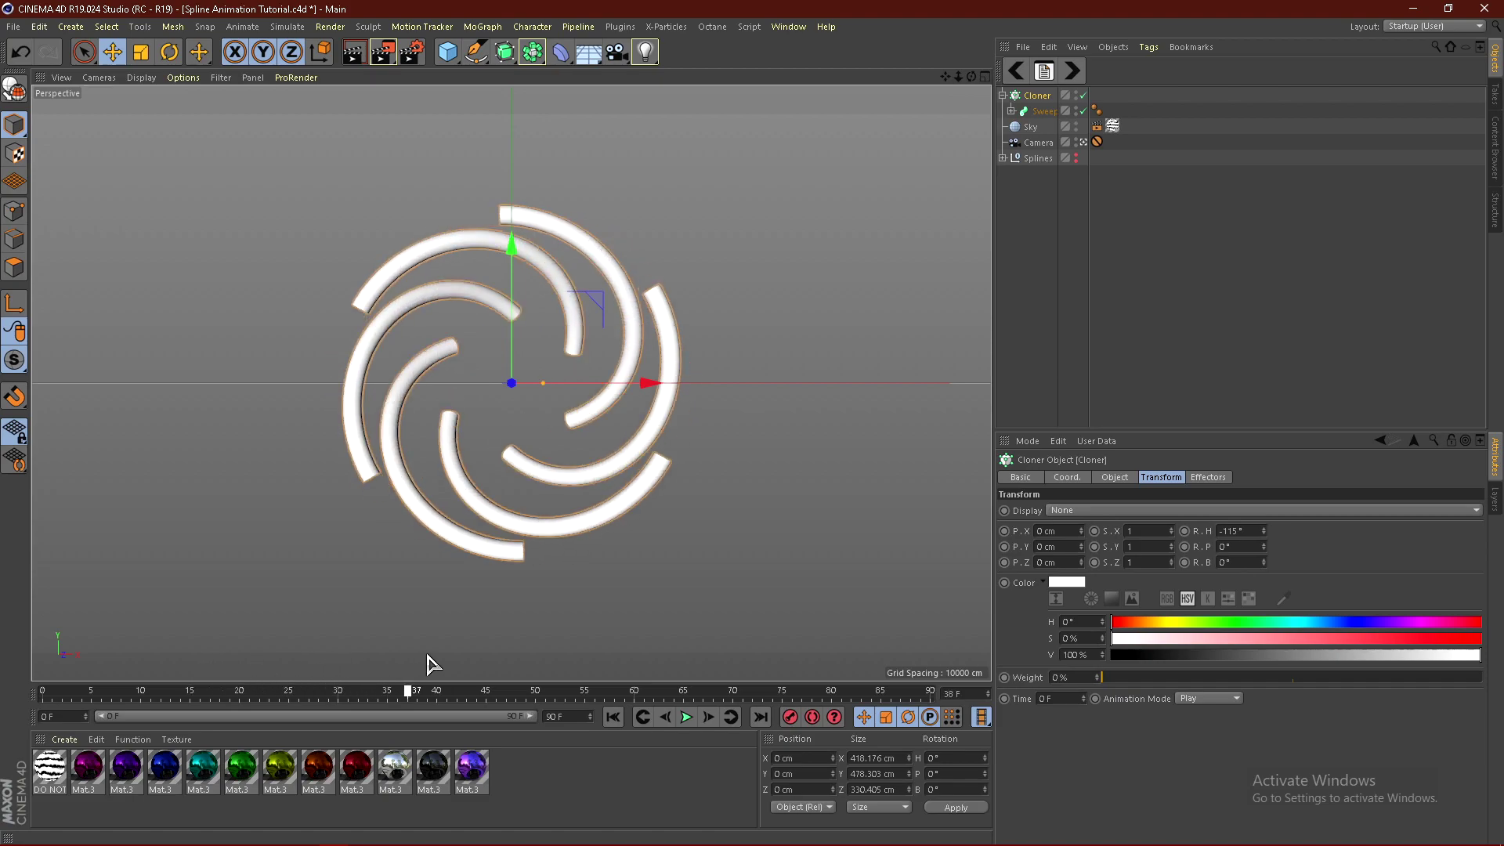
# Leave the scene camera, settle the heading at about -115° and reset pitch to 0°.
pyautogui.moveTo(1263, 547); pyautogui.dragTo(1263, 551)
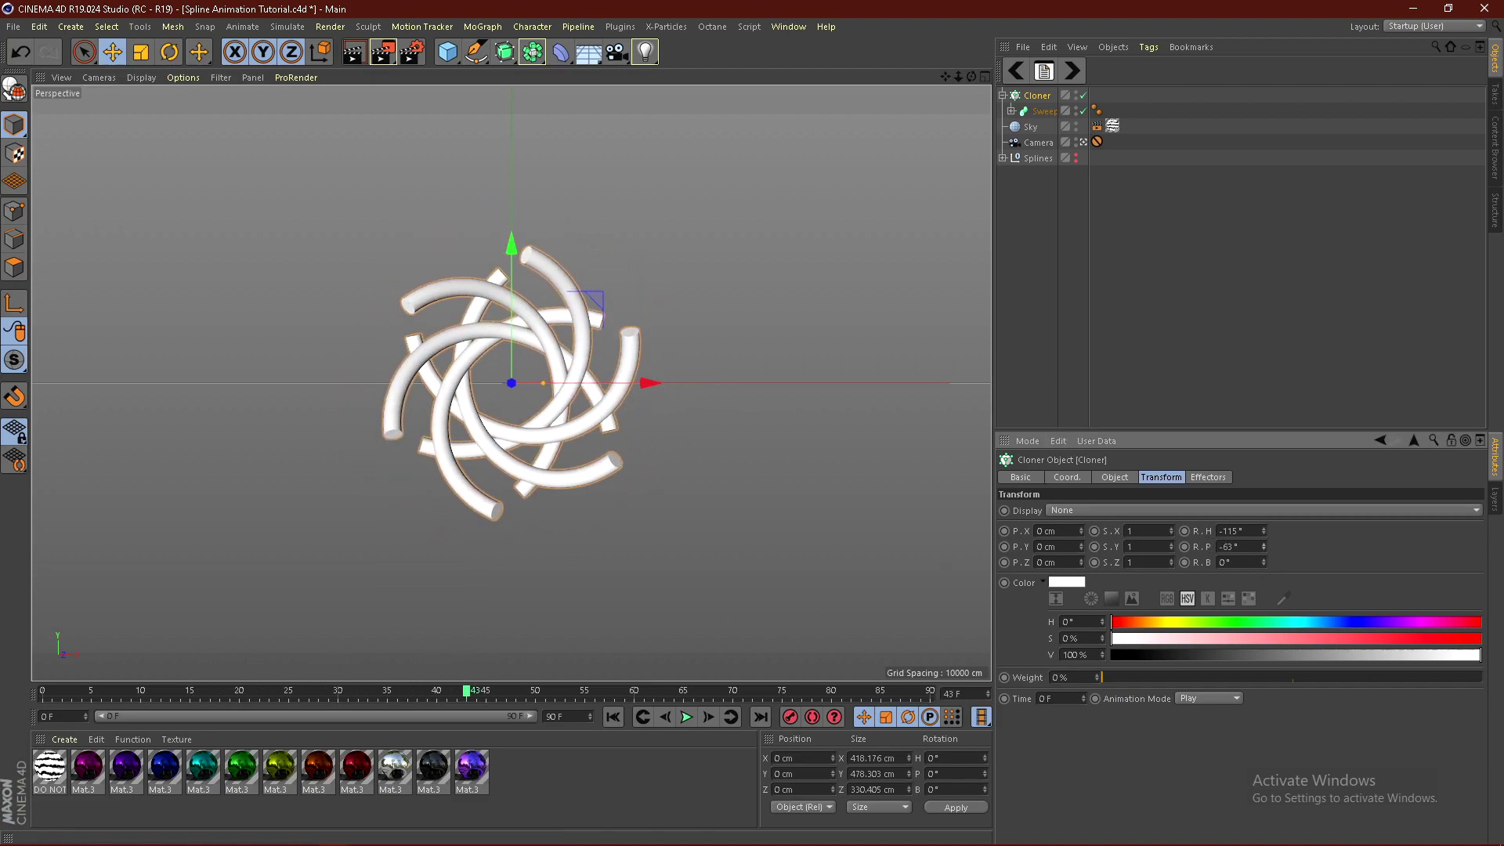
pyautogui.click(1083, 142)
pyautogui.keyDown('alt'); pyautogui.moveTo(647, 399); pyautogui.dragTo(654, 494); pyautogui.keyUp('alt')
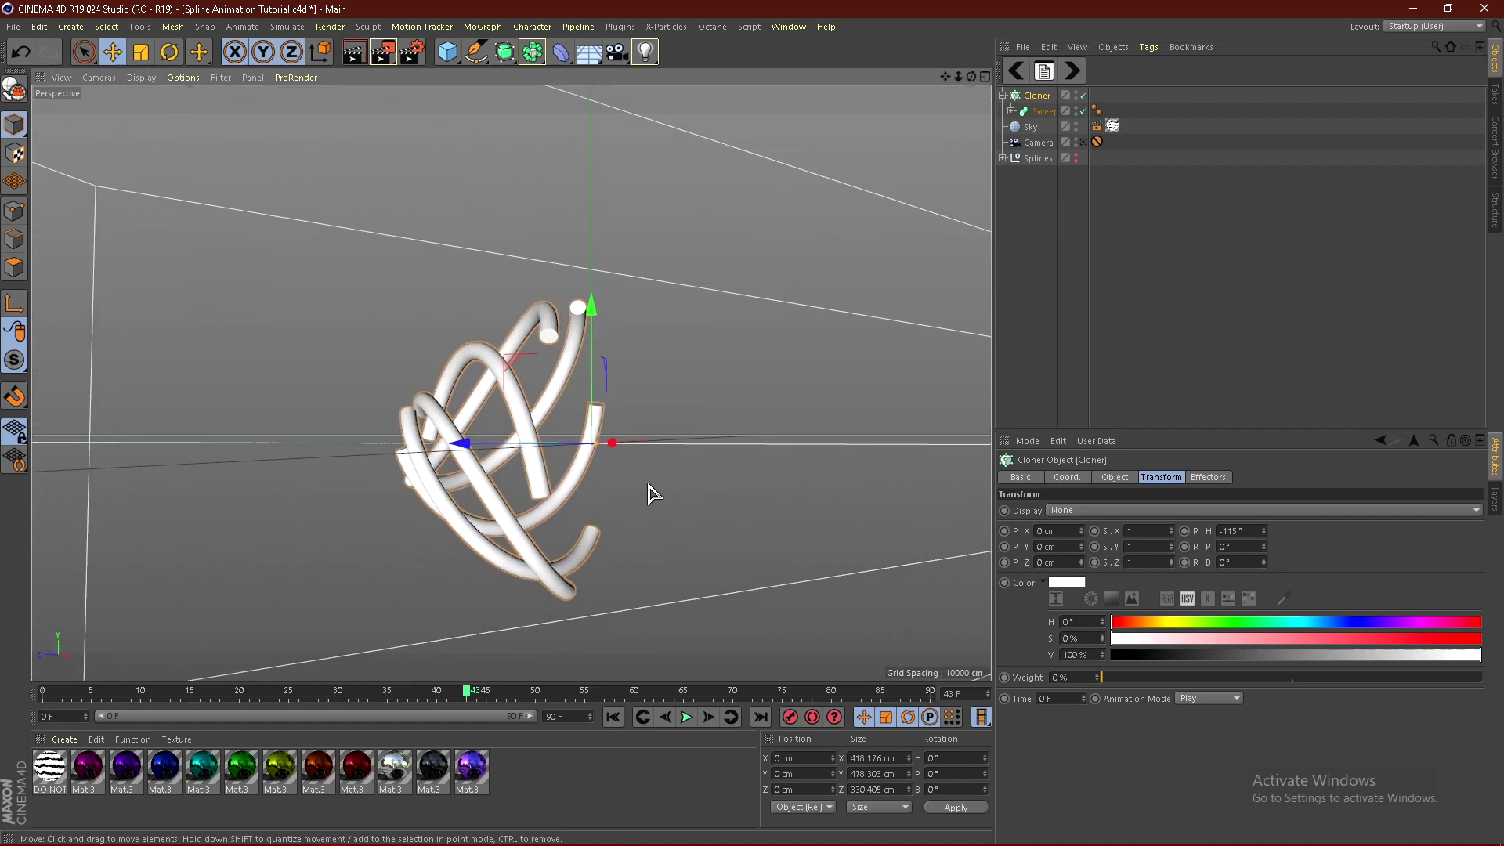
pyautogui.keyDown('alt'); pyautogui.moveTo(519, 496); pyautogui.dragTo(571, 439); pyautogui.keyUp('alt')
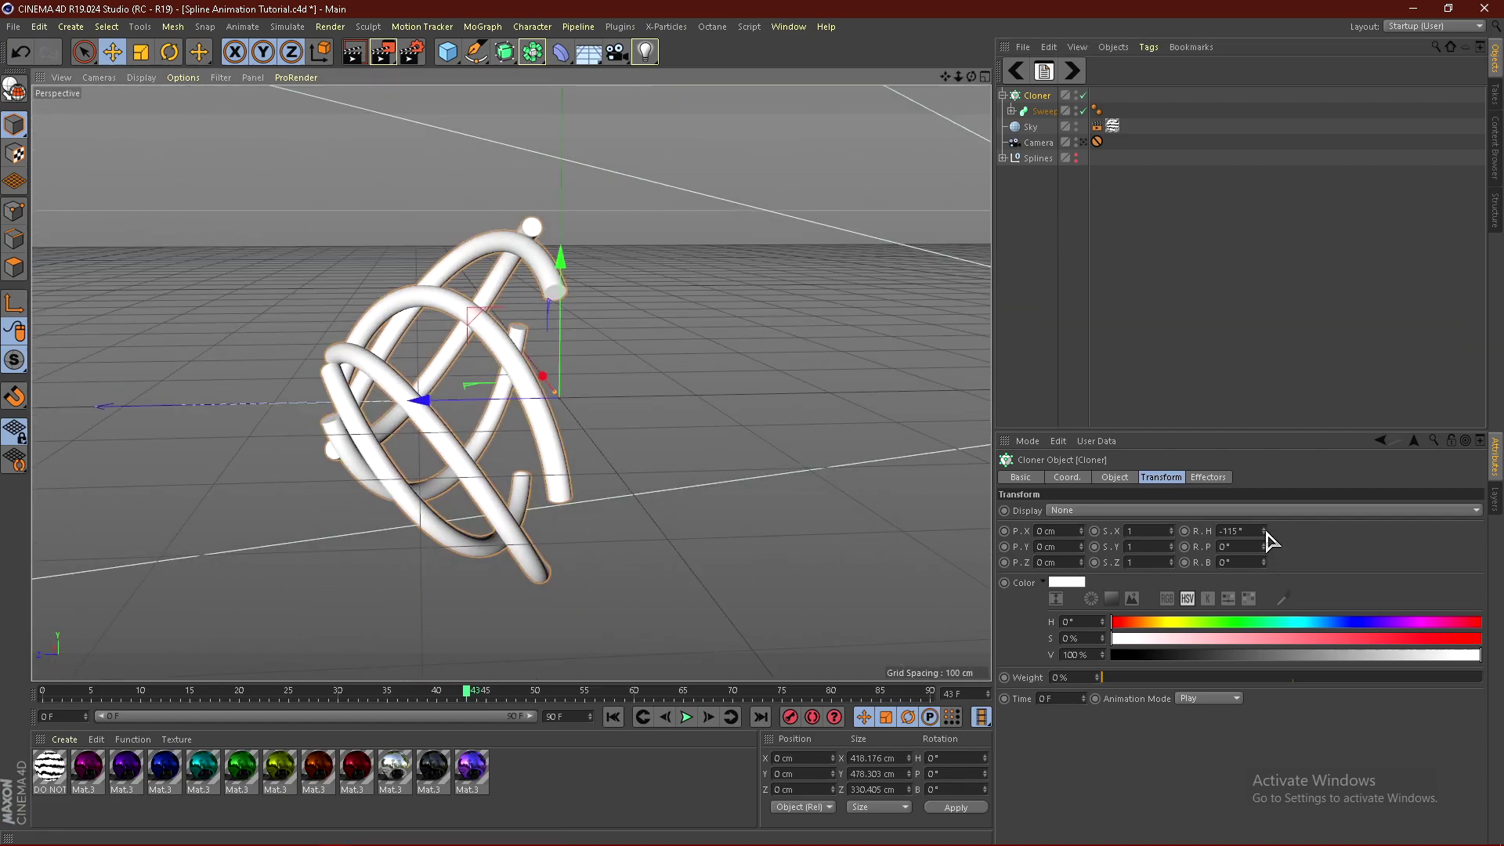
pyautogui.moveTo(1263, 531); pyautogui.dragTo(1263, 600)
pyautogui.moveTo(1263, 547)
pyautogui.mouseDown()
pyautogui.moveTo(1274, 561)
pyautogui.moveTo(1263, 550)
pyautogui.moveTo(1261, 571)
pyautogui.mouseUp()
pyautogui.keyDown('alt'); pyautogui.moveTo(683, 383); pyautogui.dragTo(748, 487); pyautogui.keyUp('alt')
pyautogui.click(1128, 478)
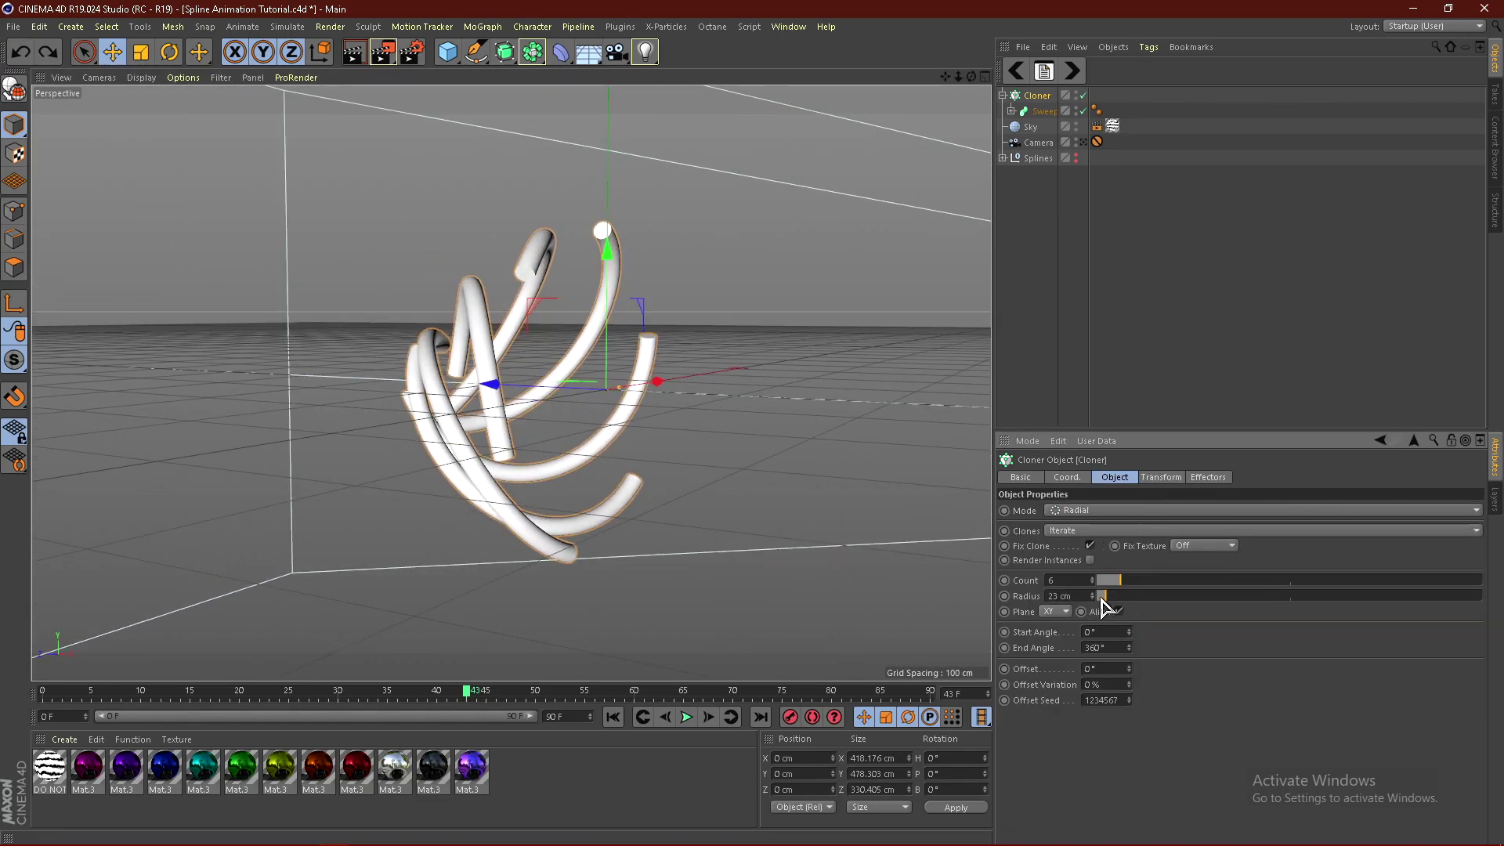
# Back in the scene camera, try a wider clone radius and scrub to frame 22.
pyautogui.moveTo(1104, 601); pyautogui.dragTo(1100, 363)
pyautogui.click(1083, 143)
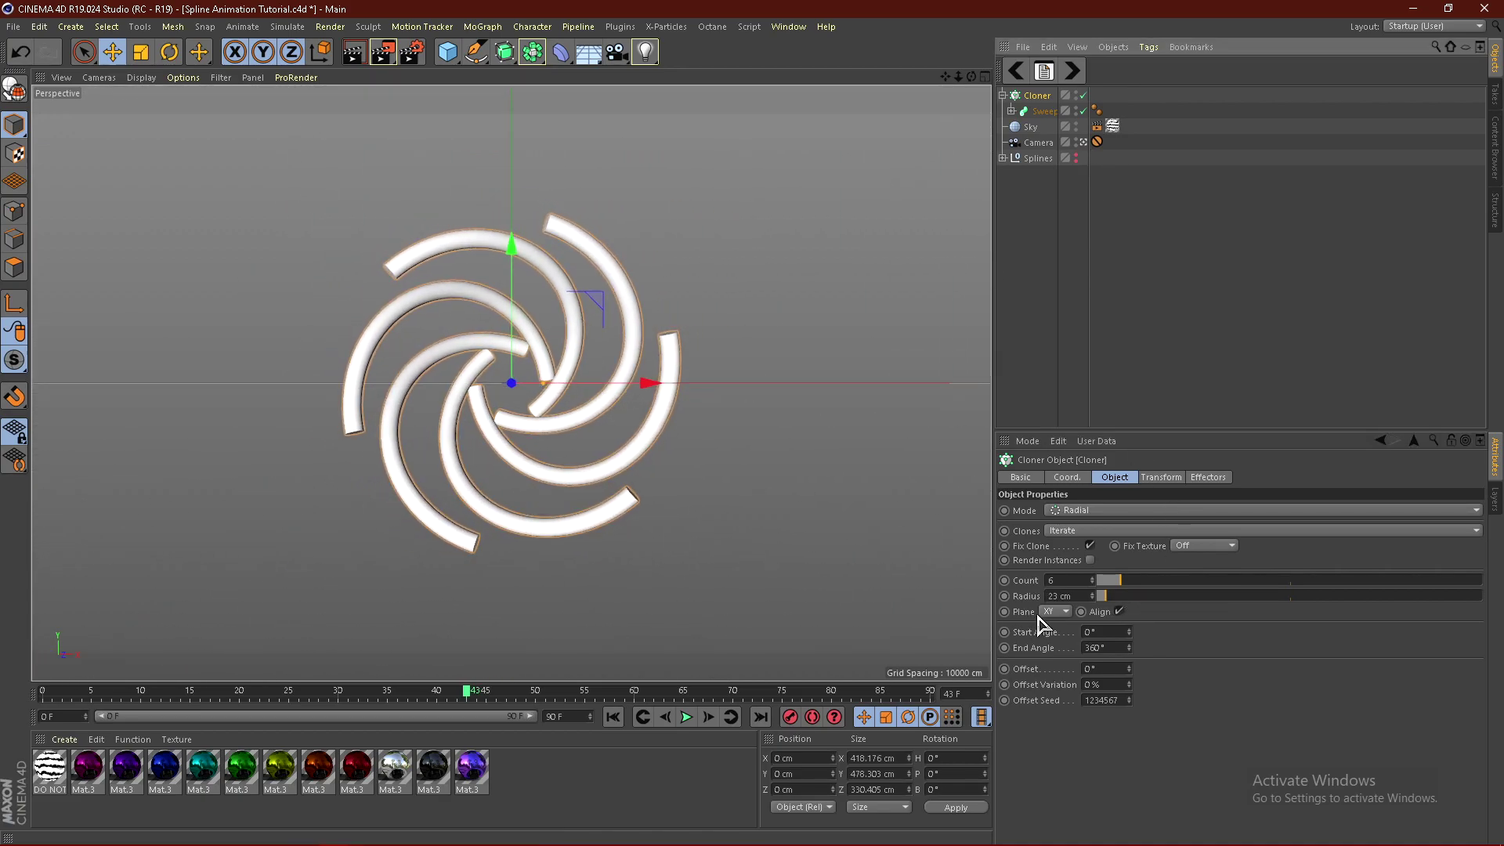
pyautogui.moveTo(1112, 600)
pyautogui.mouseDown()
pyautogui.moveTo(1158, 611)
pyautogui.moveTo(1143, 610)
pyautogui.mouseUp()
pyautogui.moveTo(468, 697); pyautogui.dragTo(374, 699)
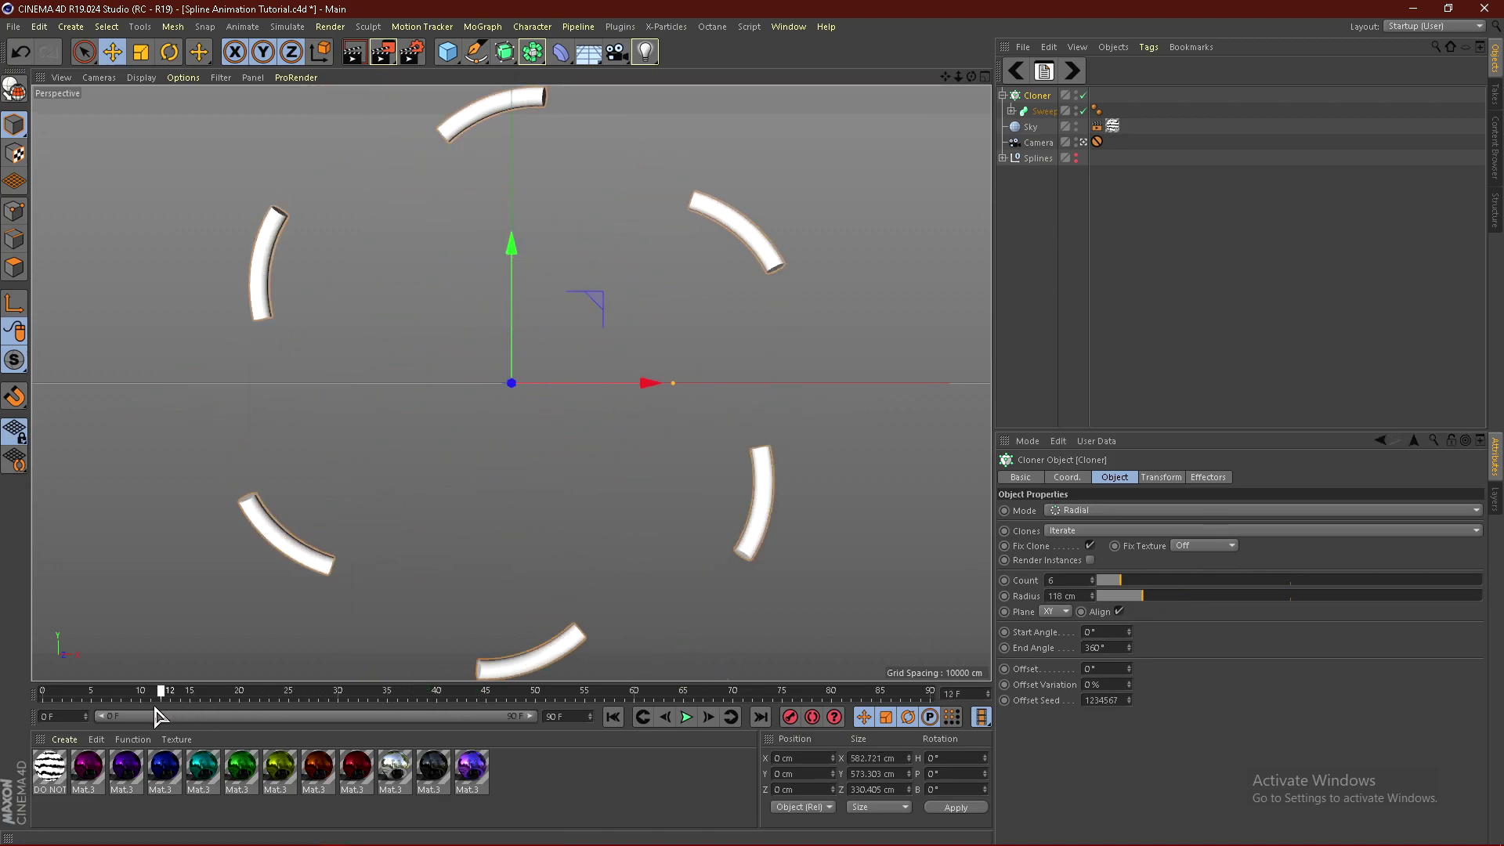
pyautogui.moveTo(157, 717); pyautogui.dragTo(264, 685)
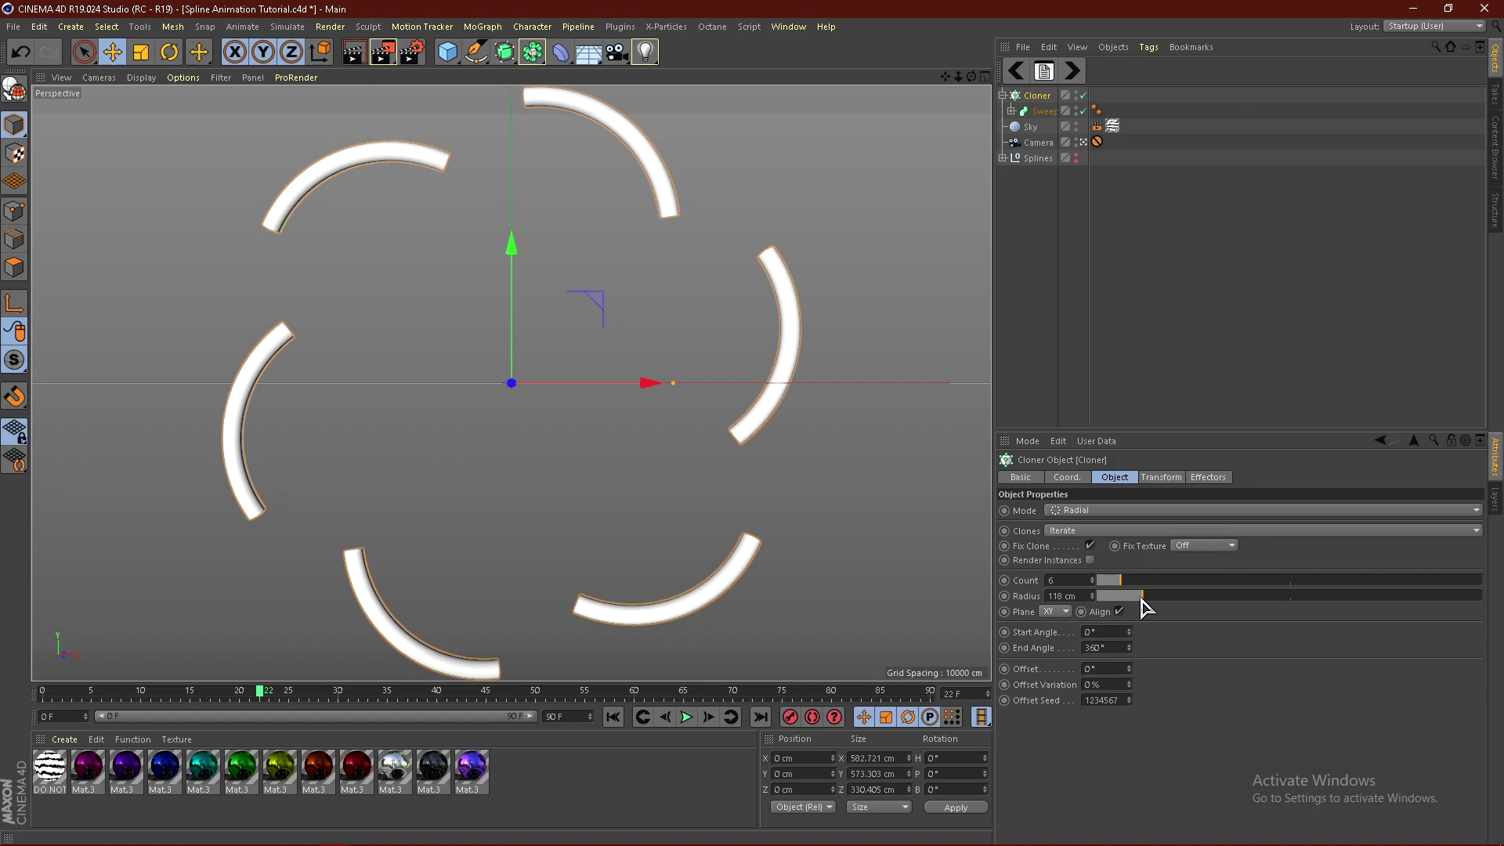
# Settle the Cloner radius at 78.996 cm, checking the swirl around frame 53, then select the Sweep.
pyautogui.moveTo(1141, 597); pyautogui.dragTo(1111, 607)
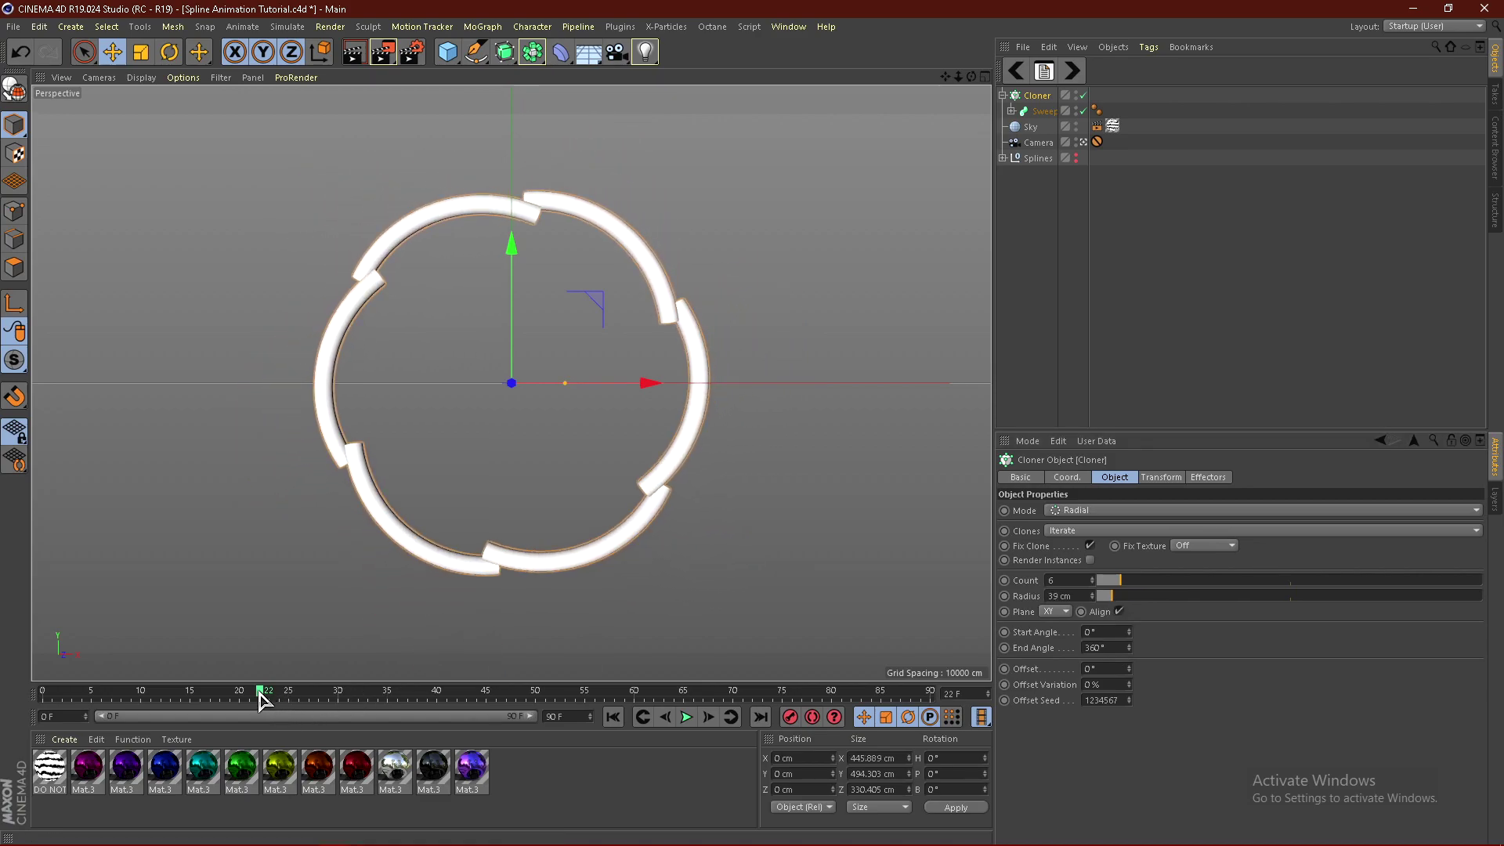
pyautogui.moveTo(261, 694)
pyautogui.mouseDown()
pyautogui.moveTo(439, 694)
pyautogui.moveTo(604, 667)
pyautogui.moveTo(329, 673)
pyautogui.mouseUp()
pyautogui.moveTo(1145, 598)
pyautogui.mouseDown()
pyautogui.moveTo(1193, 600)
pyautogui.moveTo(1141, 604)
pyautogui.mouseUp()
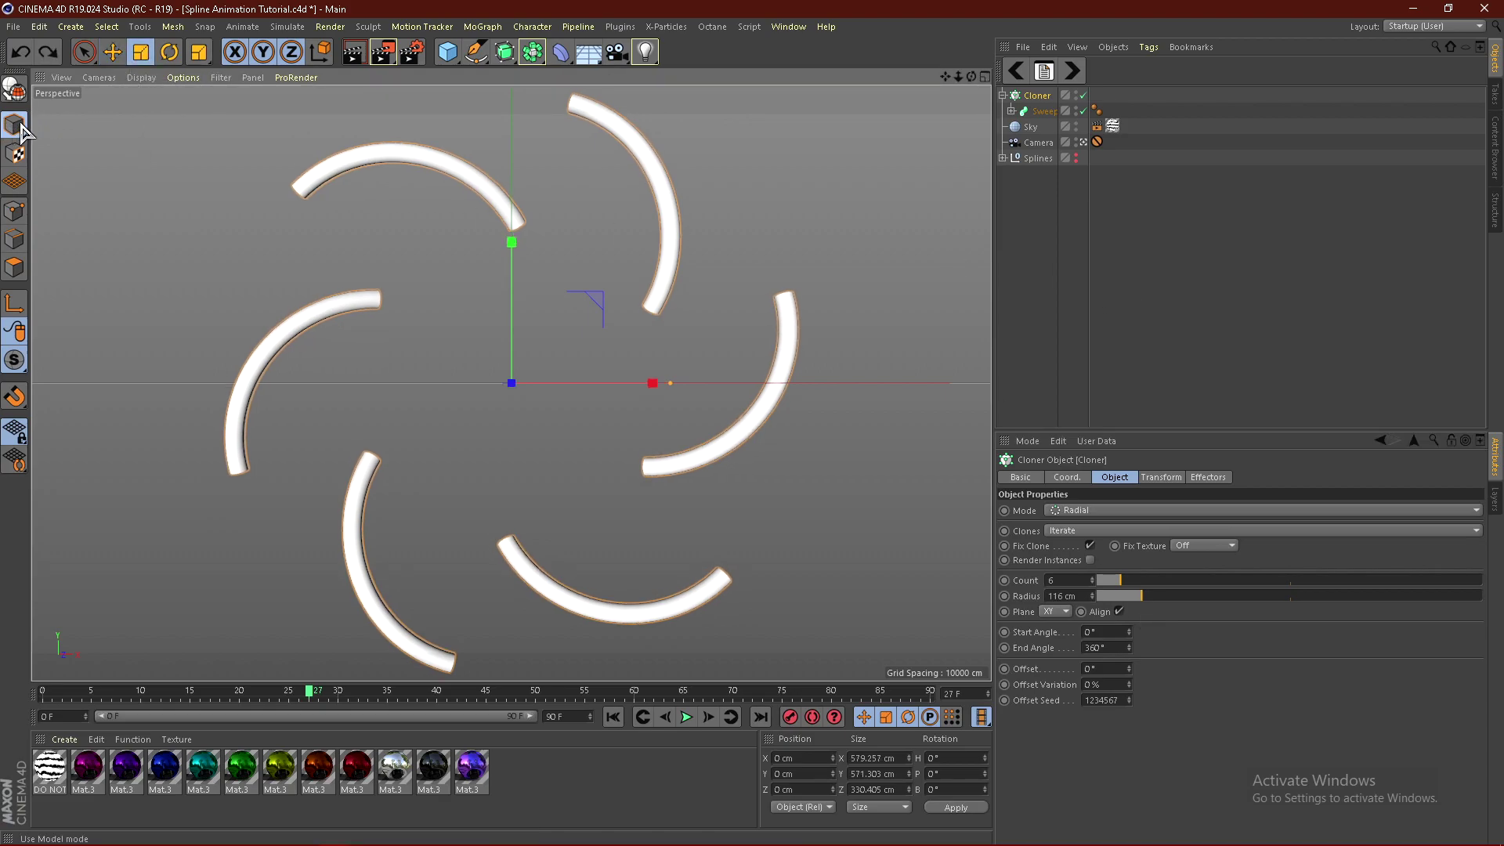
pyautogui.moveTo(715, 292); pyautogui.dragTo(603, 329)
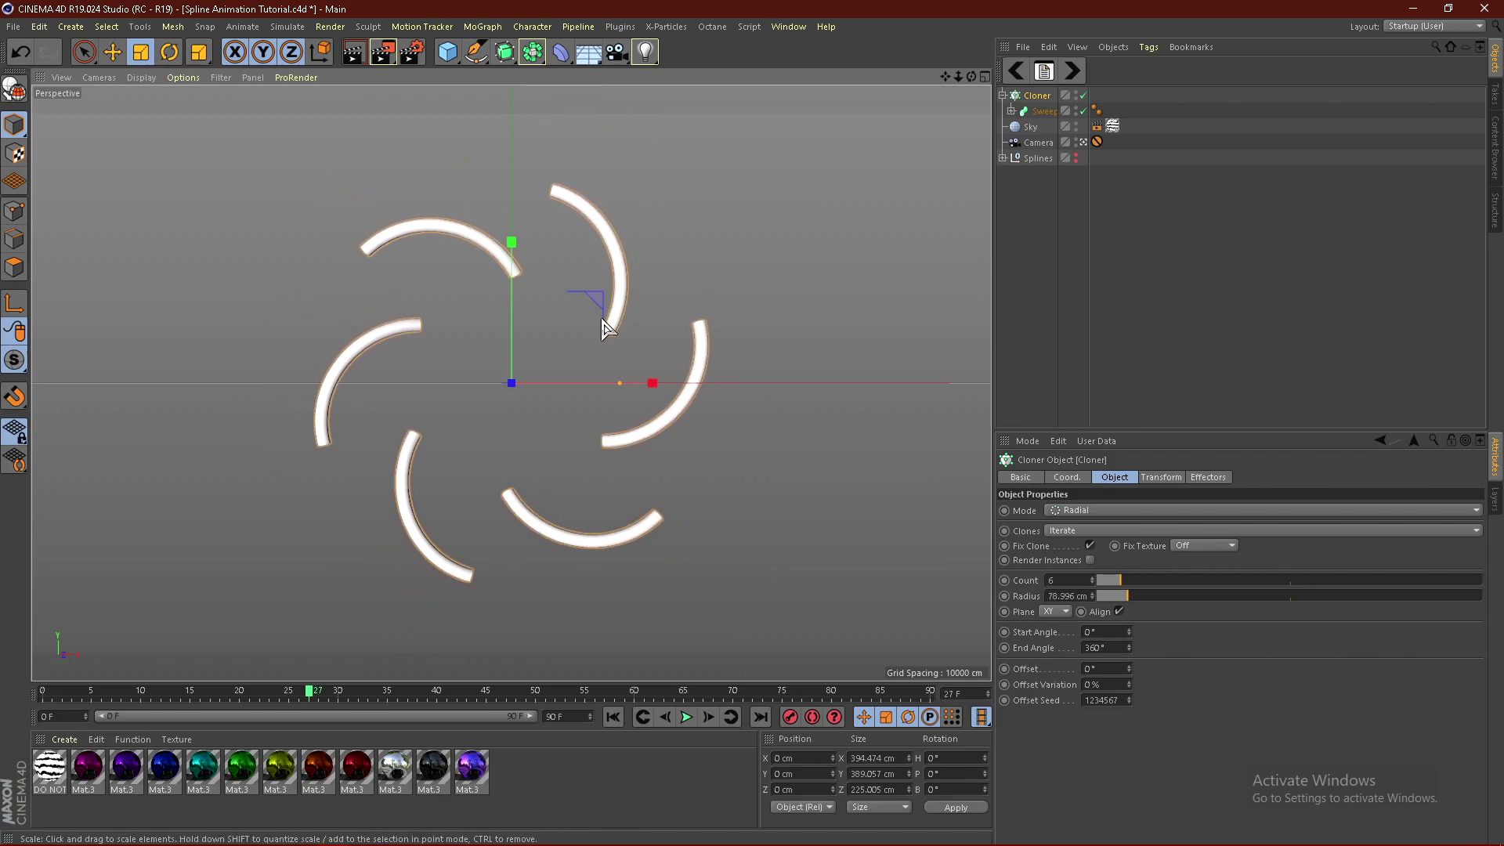
pyautogui.moveTo(310, 693)
pyautogui.mouseDown()
pyautogui.moveTo(547, 662)
pyautogui.moveTo(566, 681)
pyautogui.mouseUp()
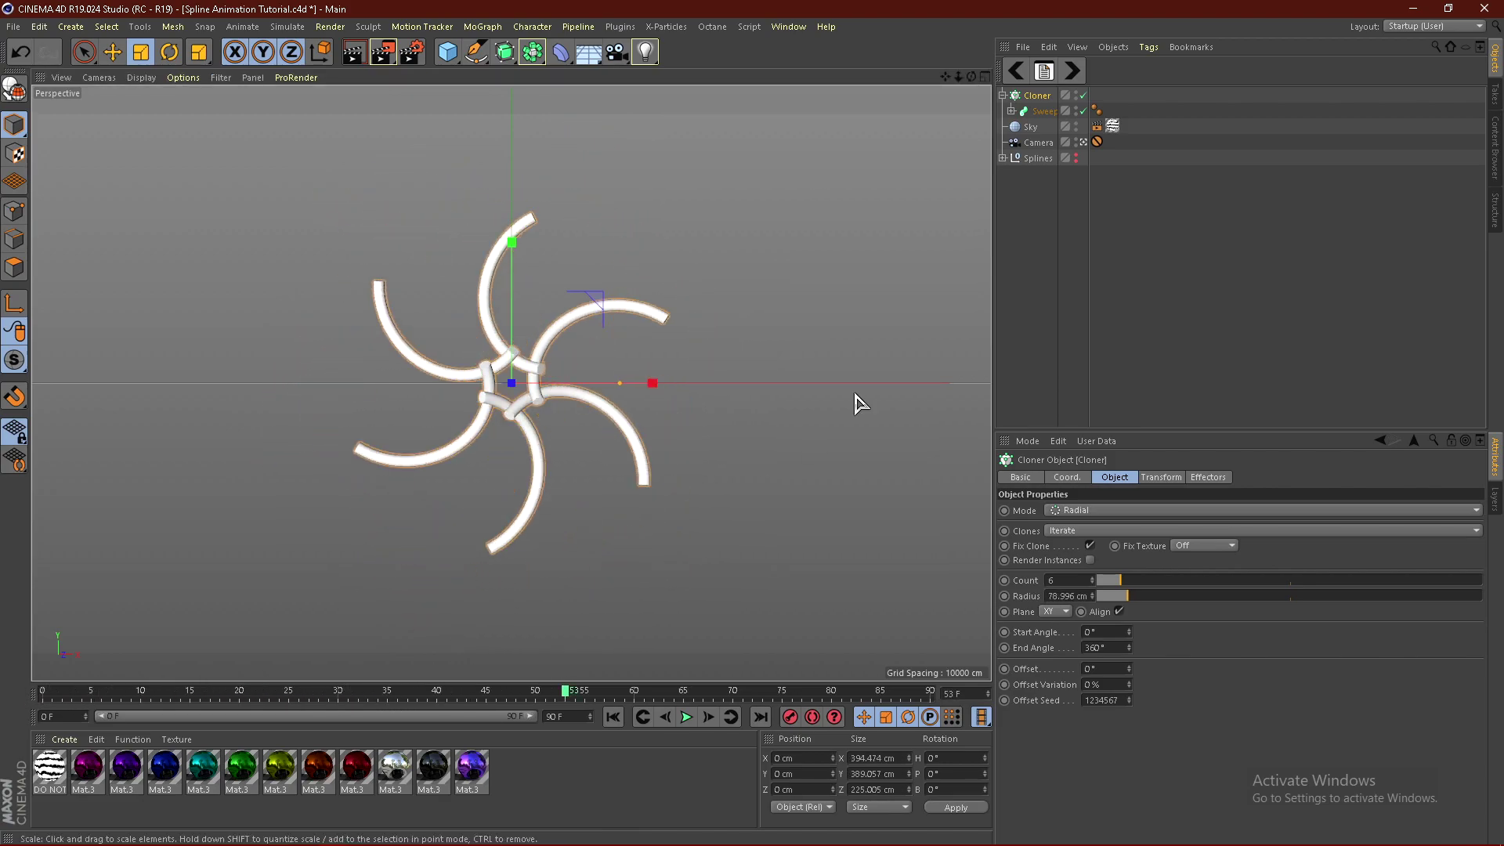
pyautogui.click(1053, 112)
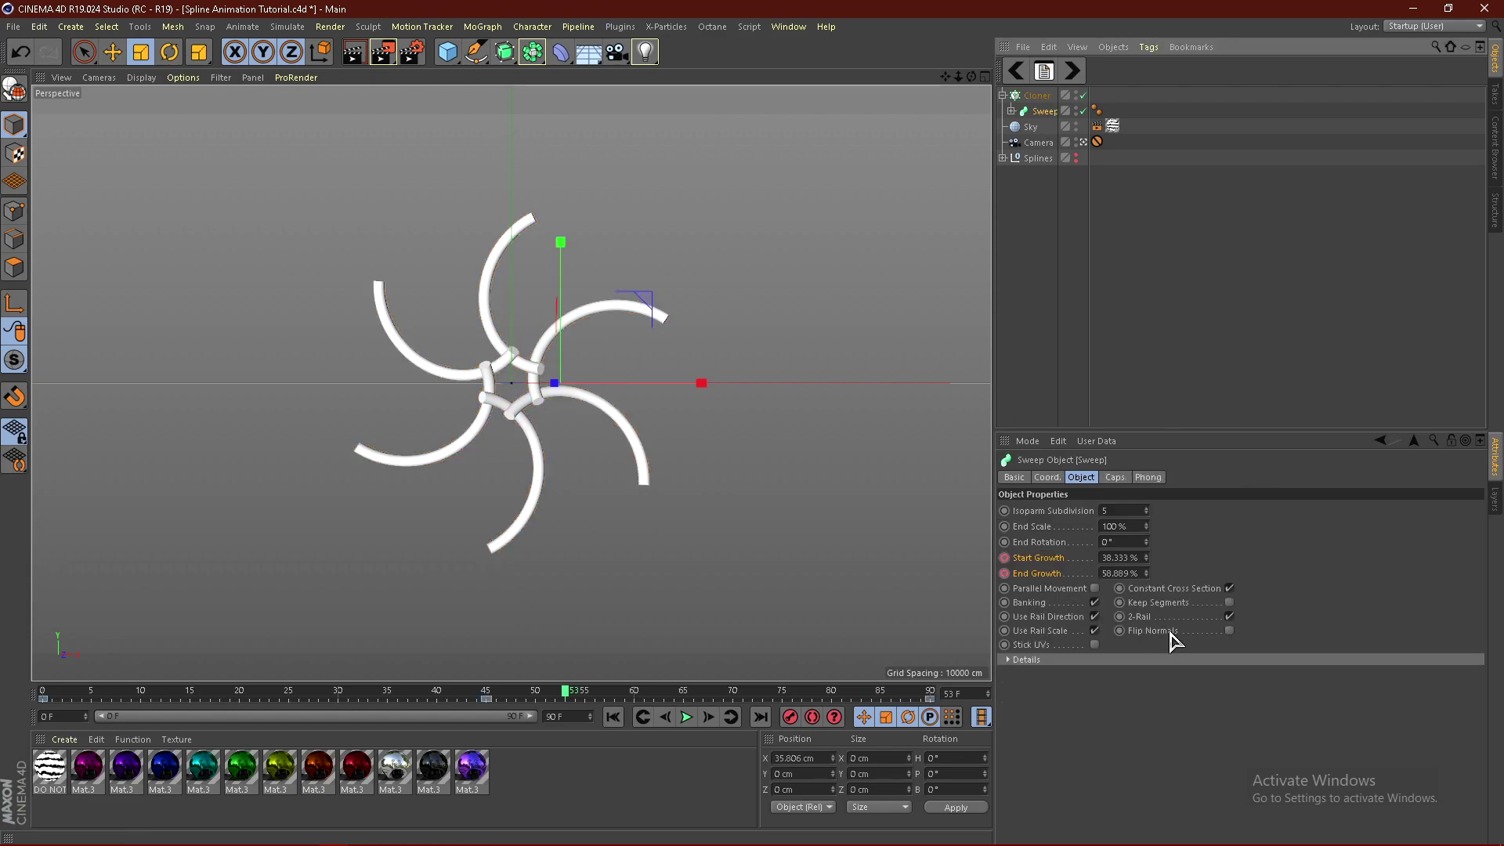
pyautogui.click(1011, 110)
# Thicken the tubes by setting the Circle profile radius to 6 cm, then replay the animation from the start.
pyautogui.click(1047, 142)
pyautogui.click(1046, 127)
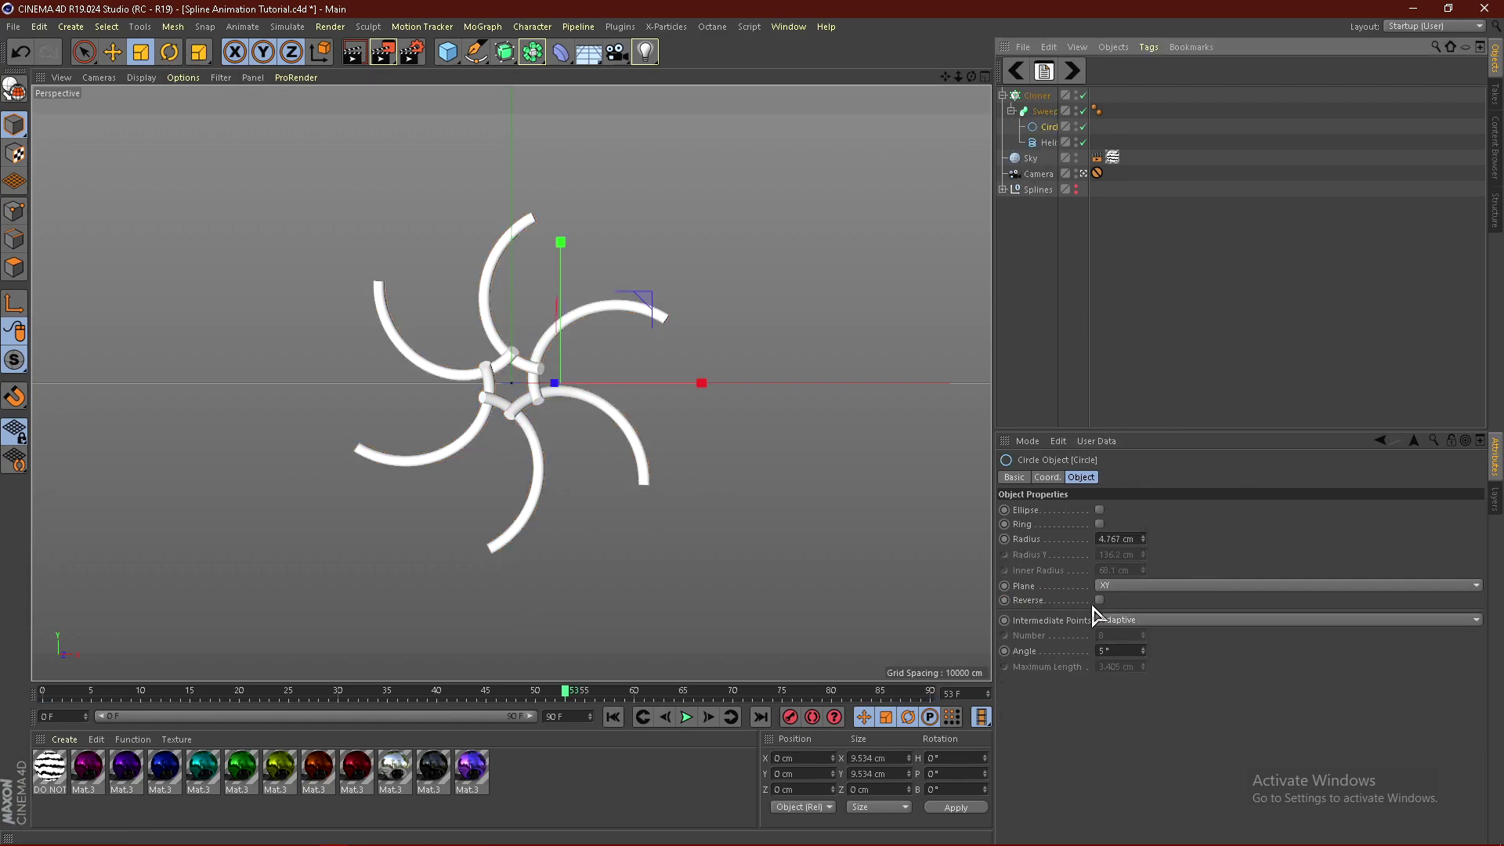
pyautogui.click(1112, 539)
pyautogui.write('5')
pyautogui.press('Return')
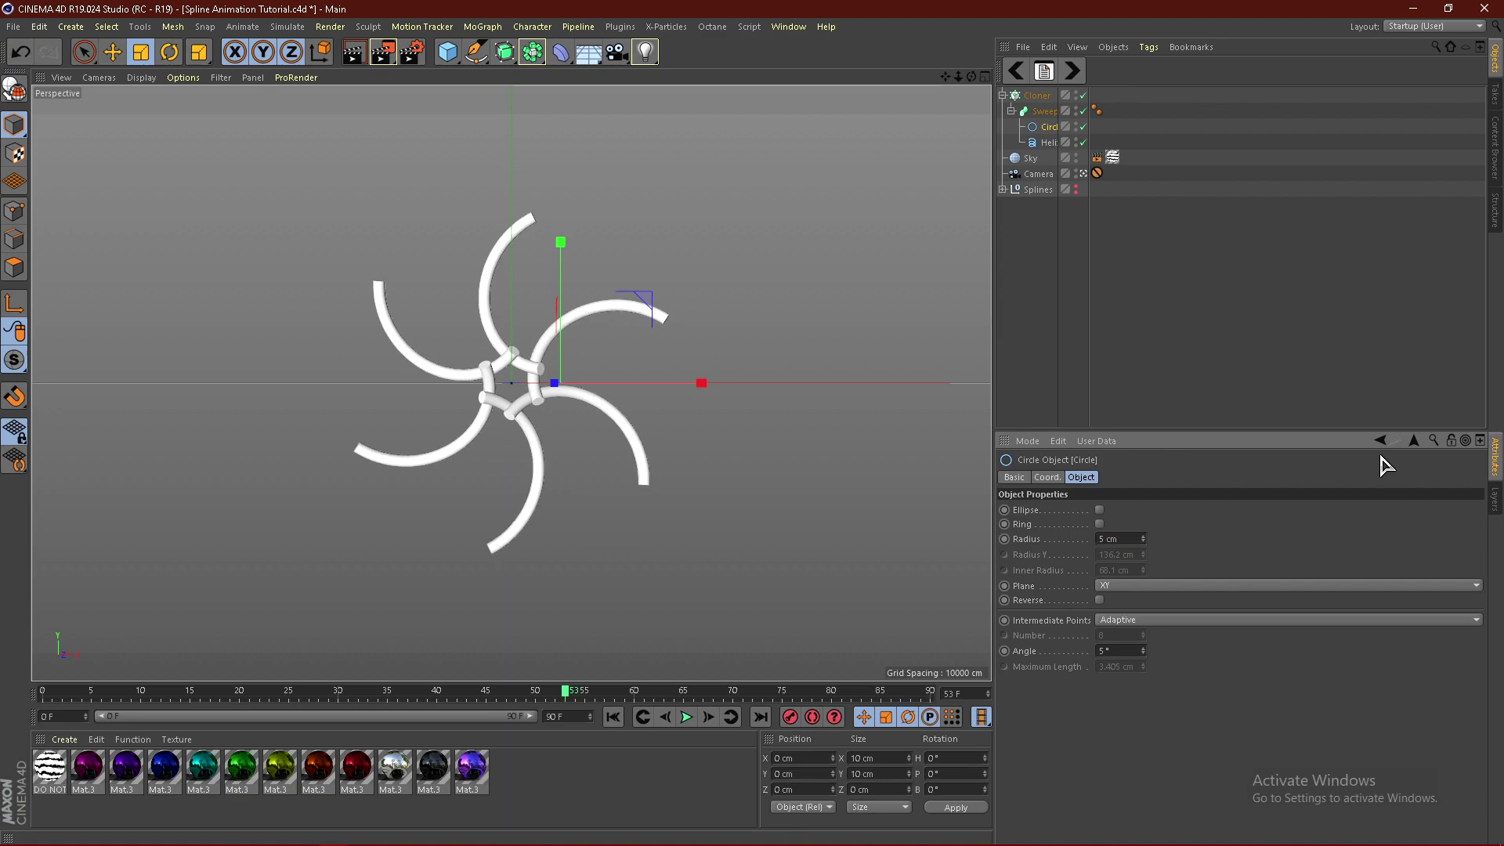
pyautogui.click(1128, 538)
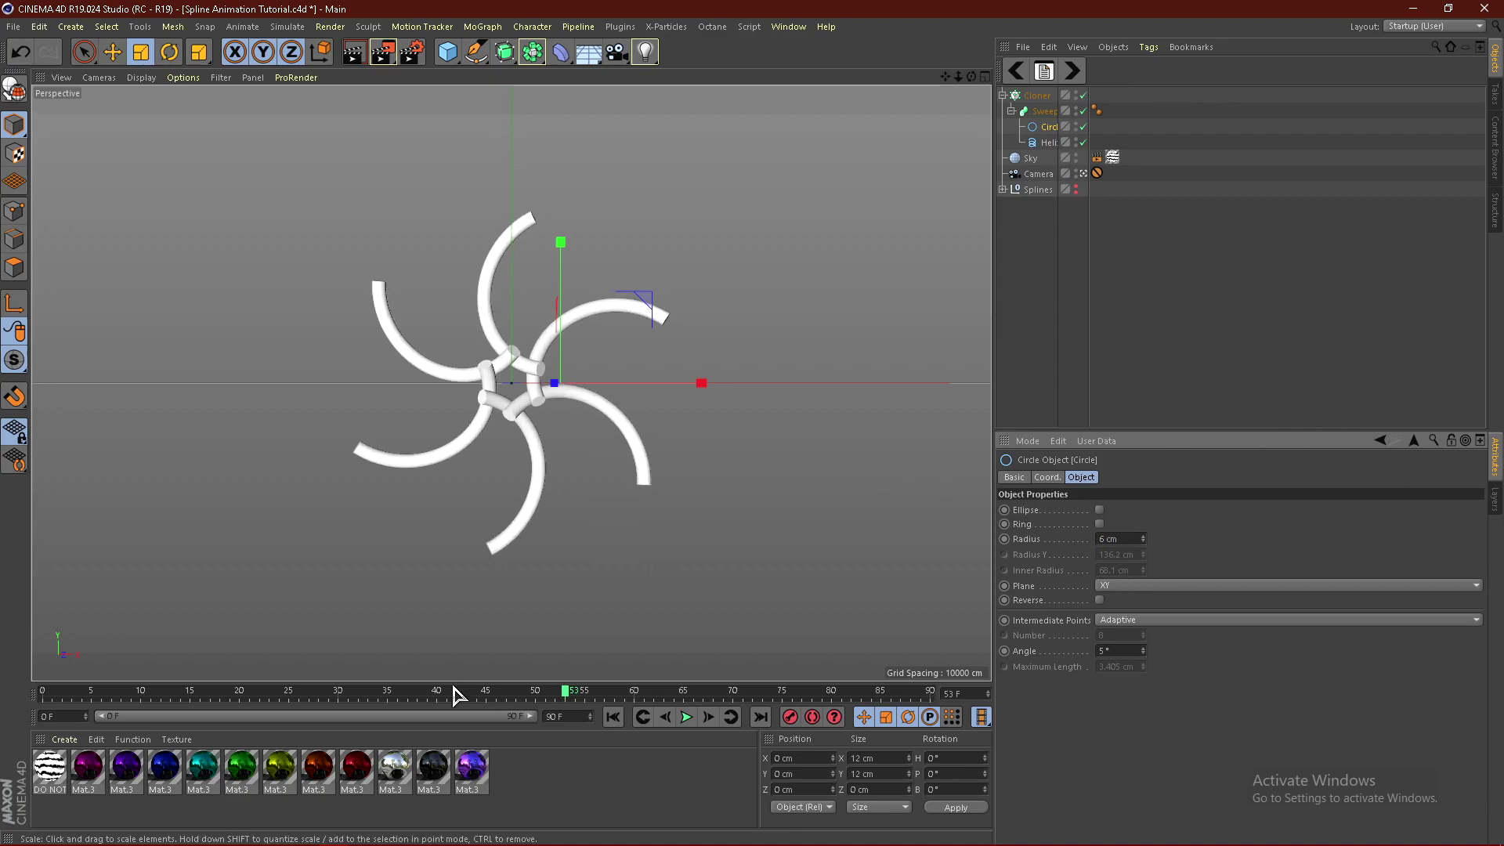
pyautogui.moveTo(565, 692); pyautogui.dragTo(43, 681)
pyautogui.click(685, 718)
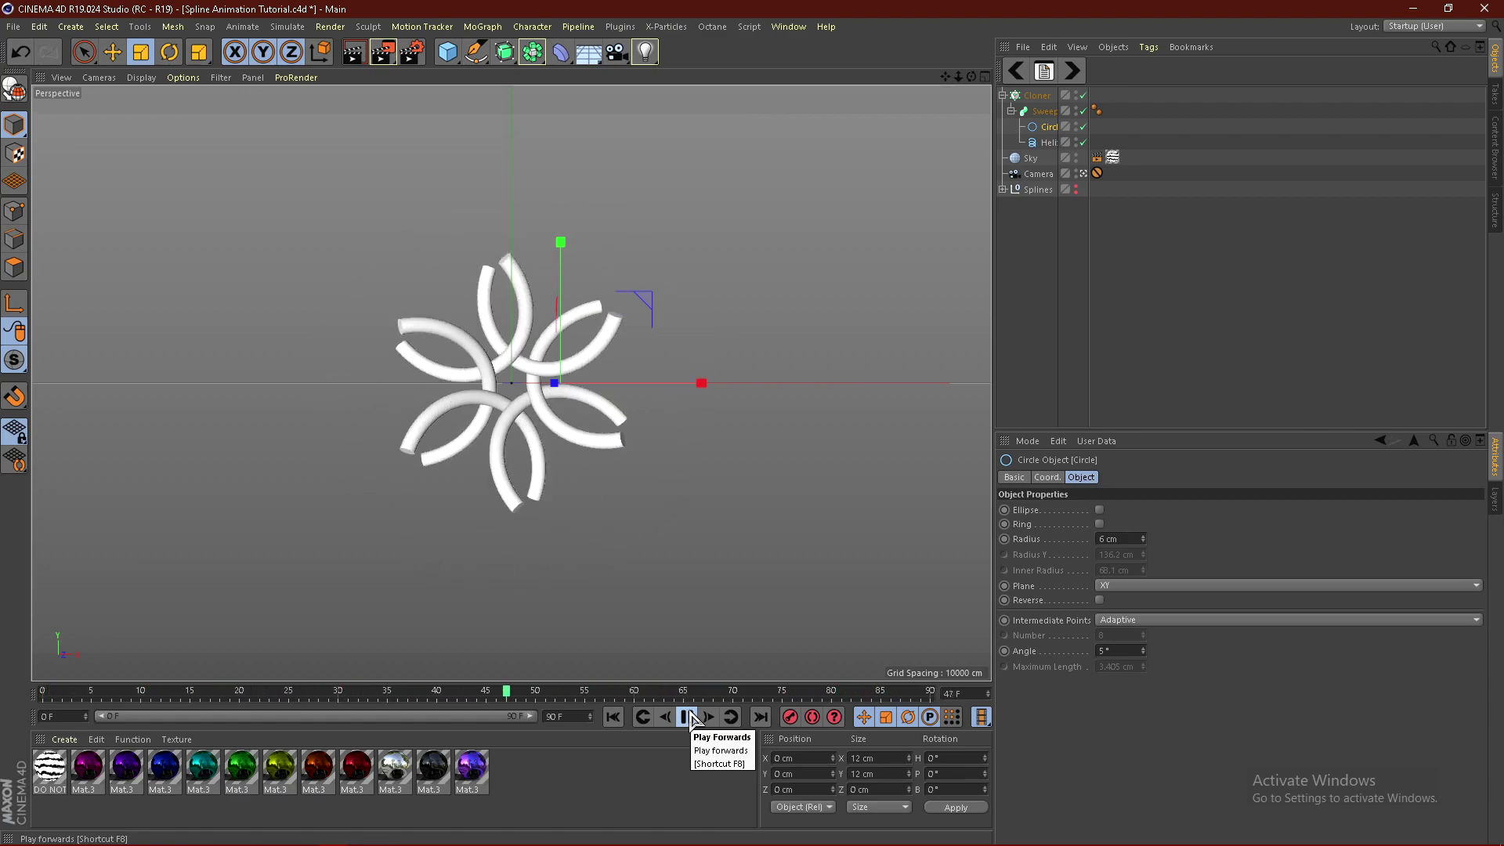
# Pause playback near the start and select the Cloner to show its Radial, 6-clone settings.
pyautogui.click(686, 717)
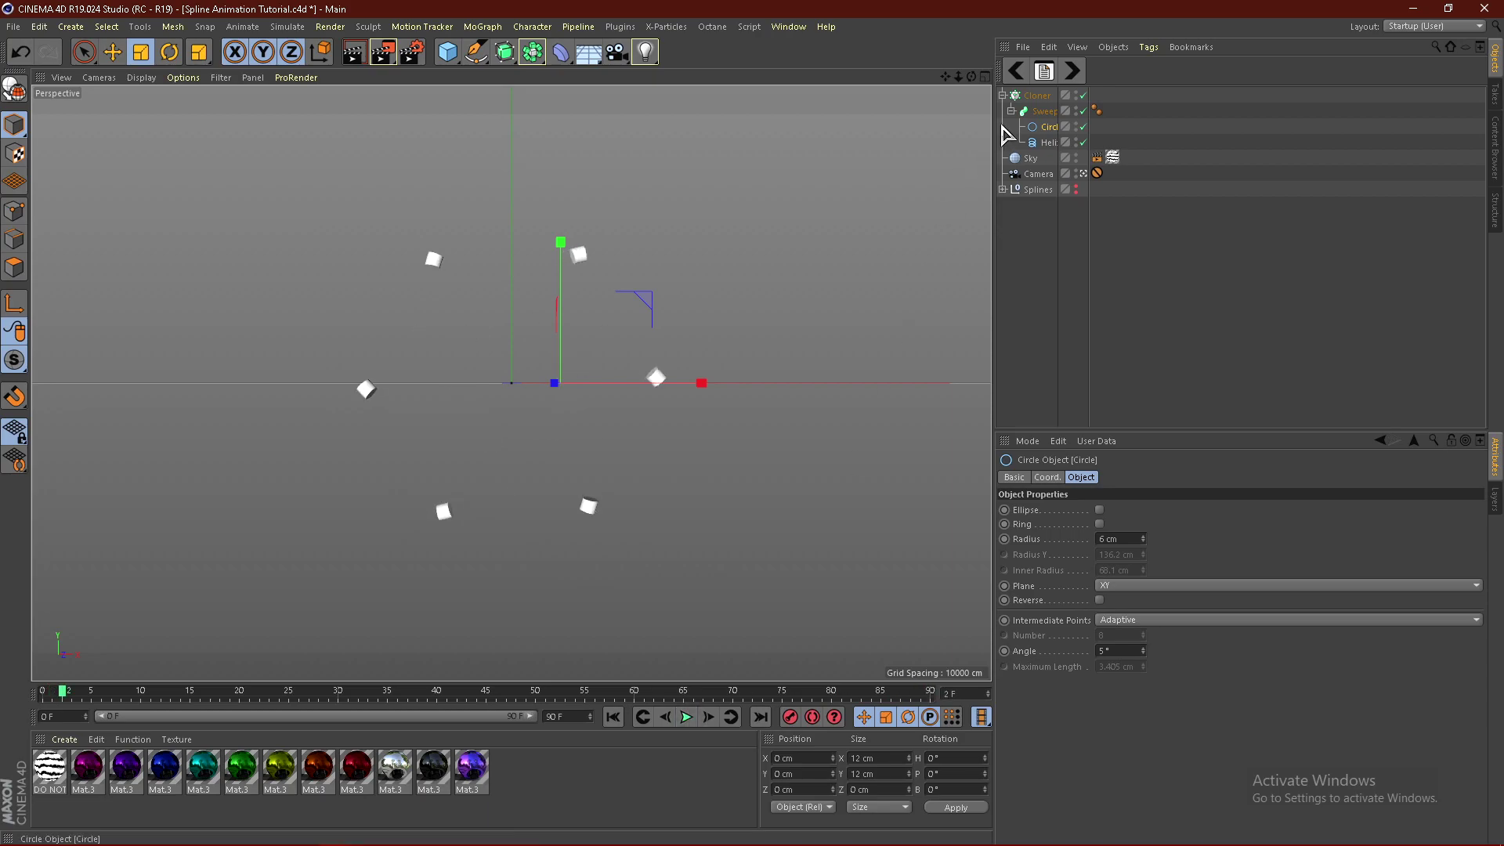
pyautogui.click(1036, 95)
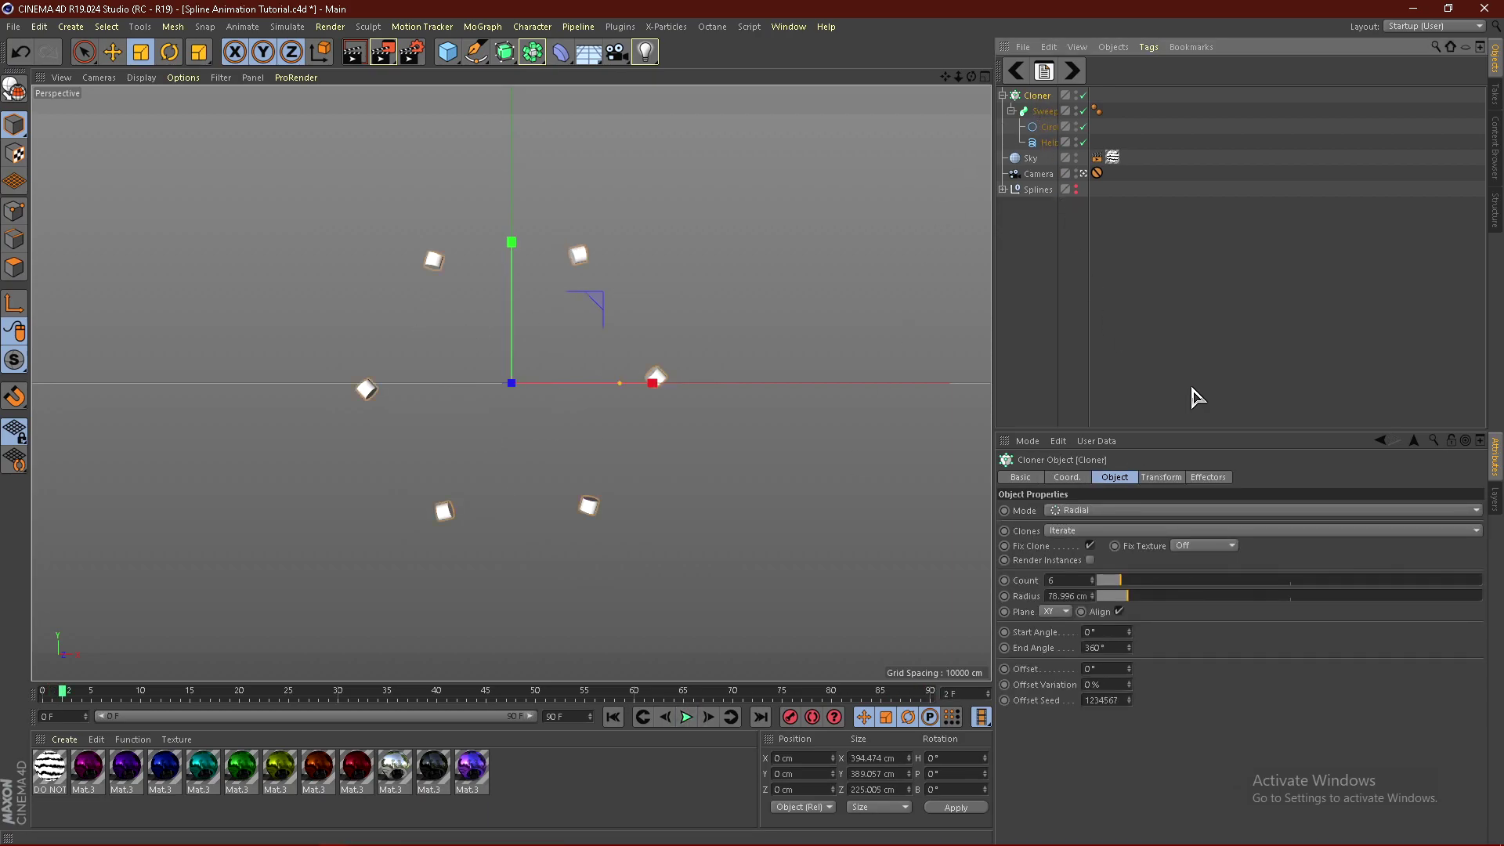